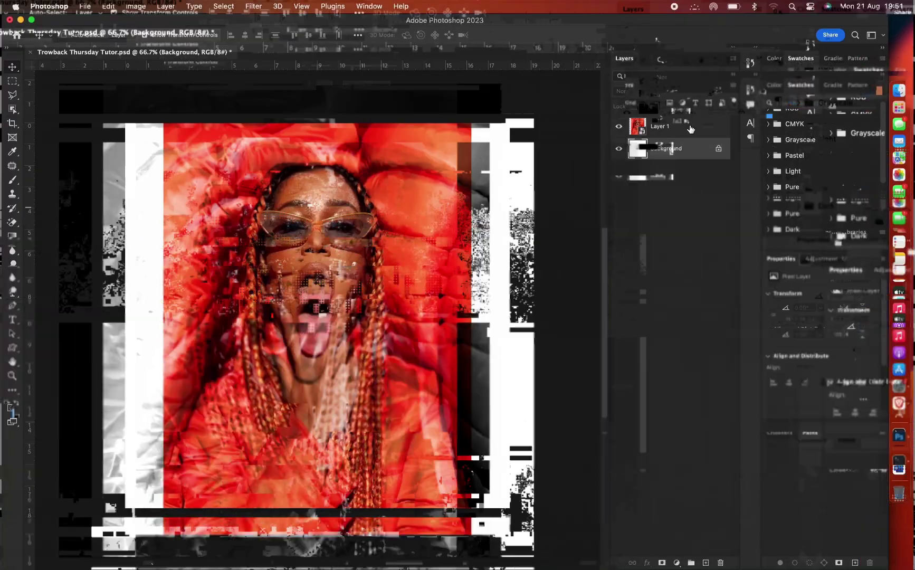
# Show the guides and add a vertical guide at the 9 cm canvas centre
pyautogui.press('super+semicolon')
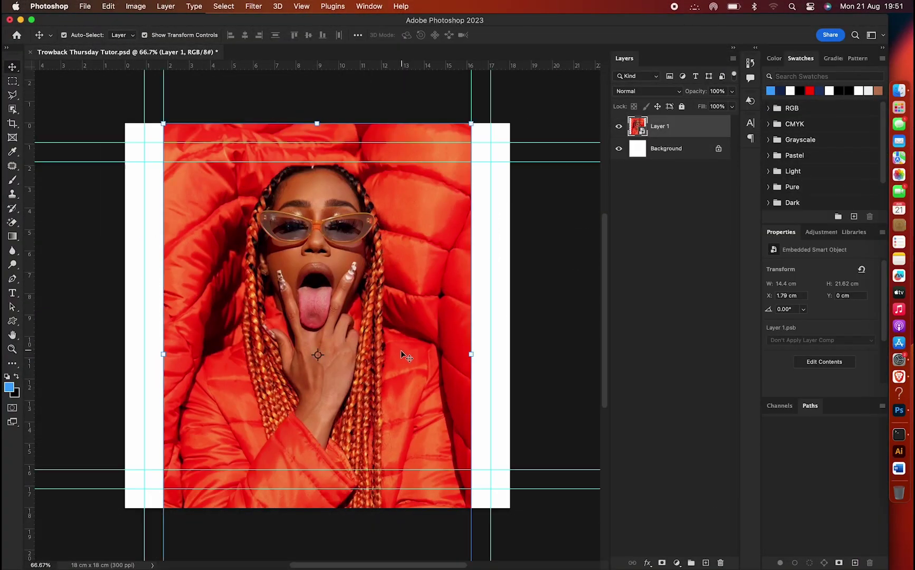
pyautogui.moveTo(401, 350); pyautogui.dragTo(417, 335)
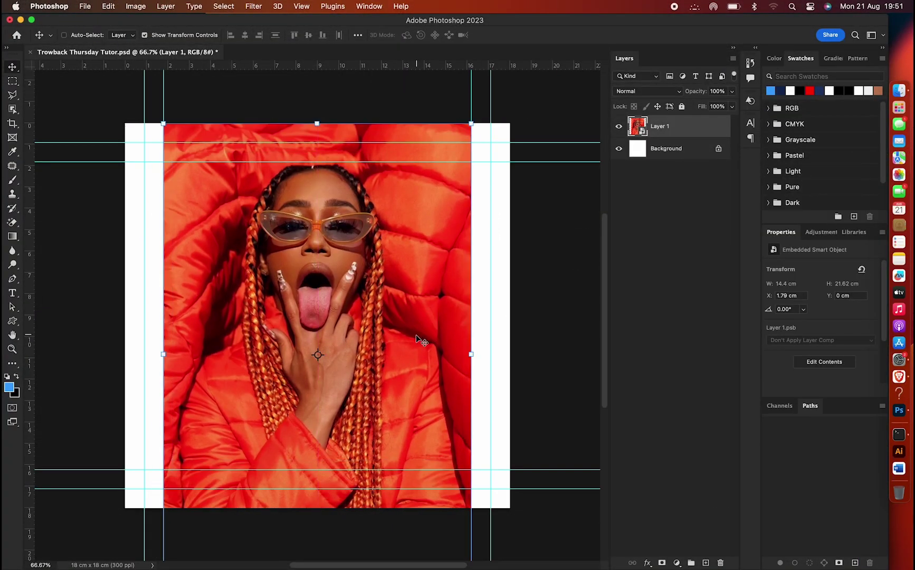
pyautogui.click(688, 160)
pyautogui.moveTo(29, 240); pyautogui.dragTo(317, 327)
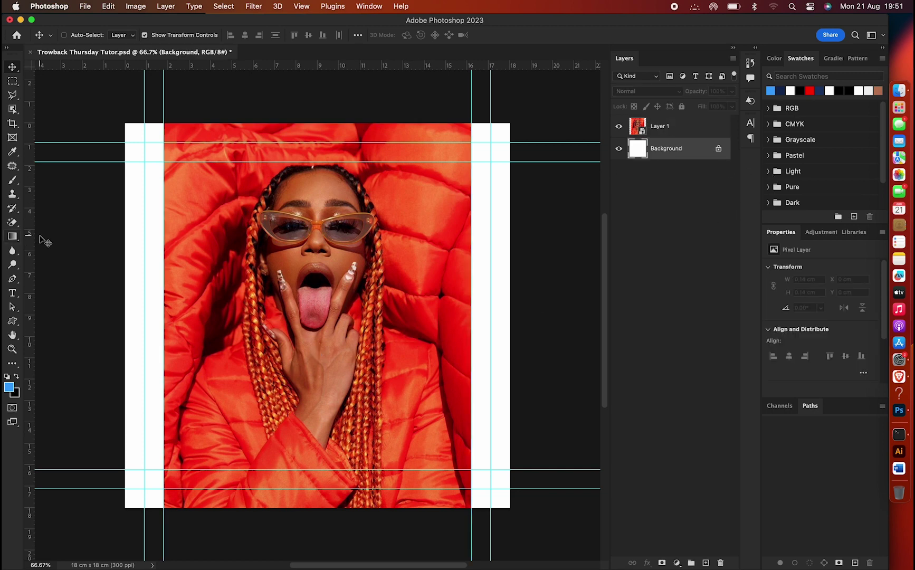
# Duplicate the portrait layer as 'Layer 1 copy' and hide the copy
pyautogui.click(686, 133)
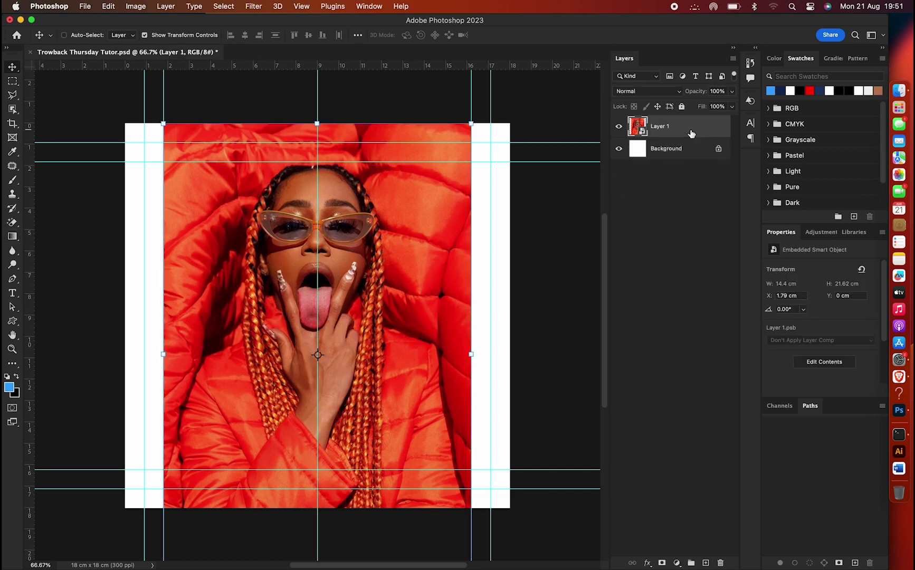
pyautogui.press('super+j')
pyautogui.click(620, 127)
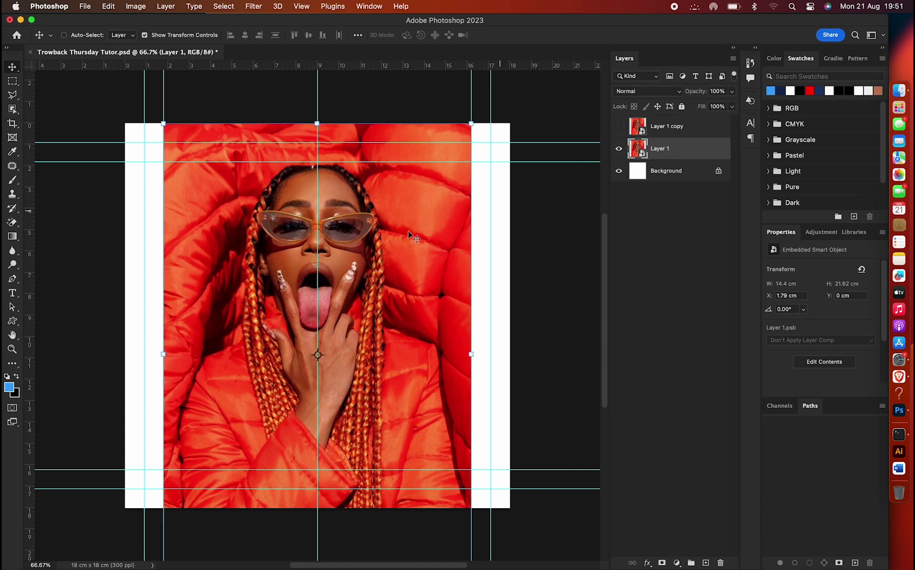
pyautogui.click(24, 108)
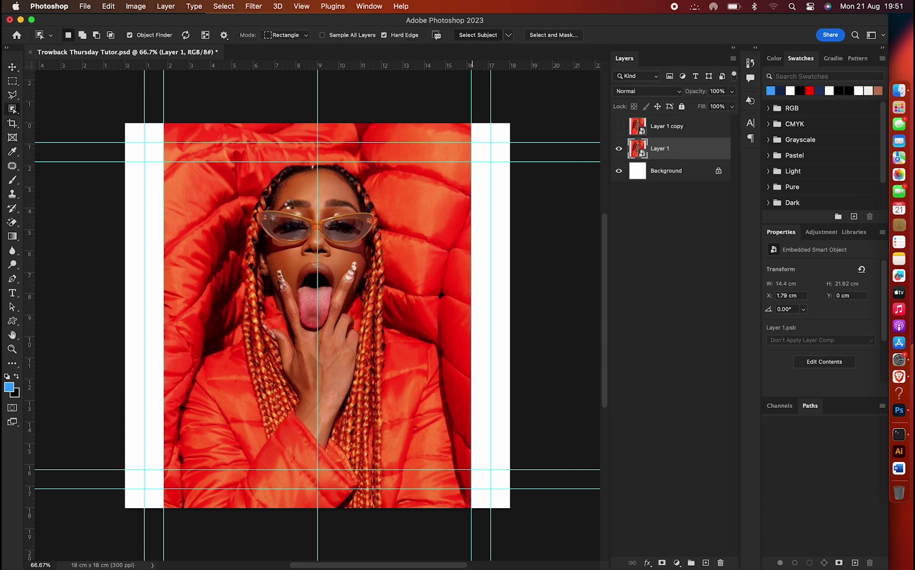
# Select the woman and expand the selection by 5 pixels
pyautogui.click(289, 207)
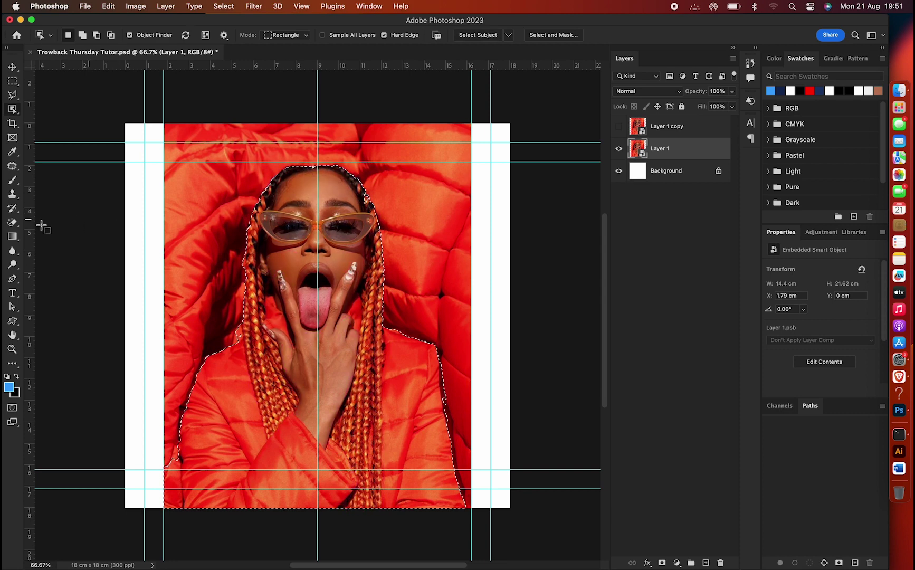
pyautogui.click(224, 7)
pyautogui.click(375, 185)
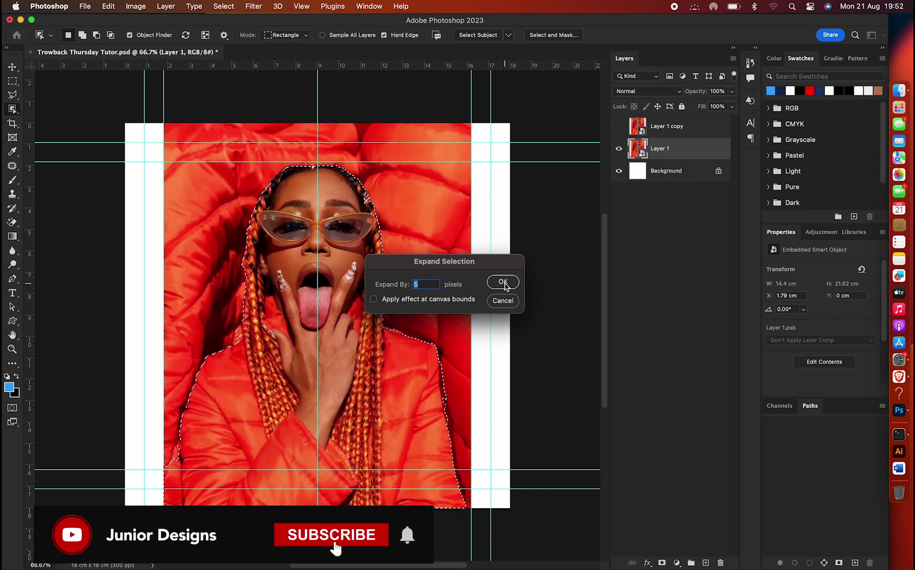
pyautogui.click(502, 282)
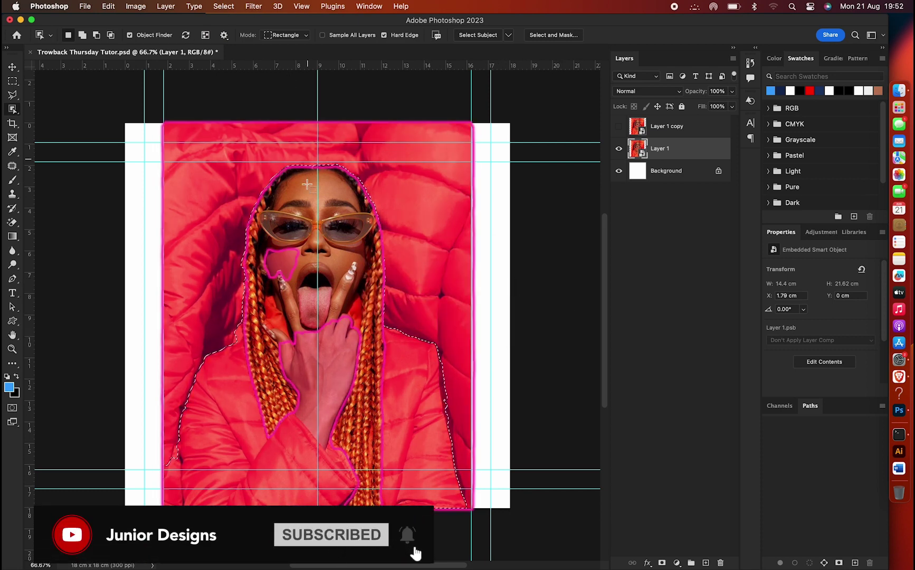
# Rasterize Layer 1 and Content-Aware fill the selection to erase the woman
pyautogui.click(12, 95)
pyautogui.rightClick(691, 148)
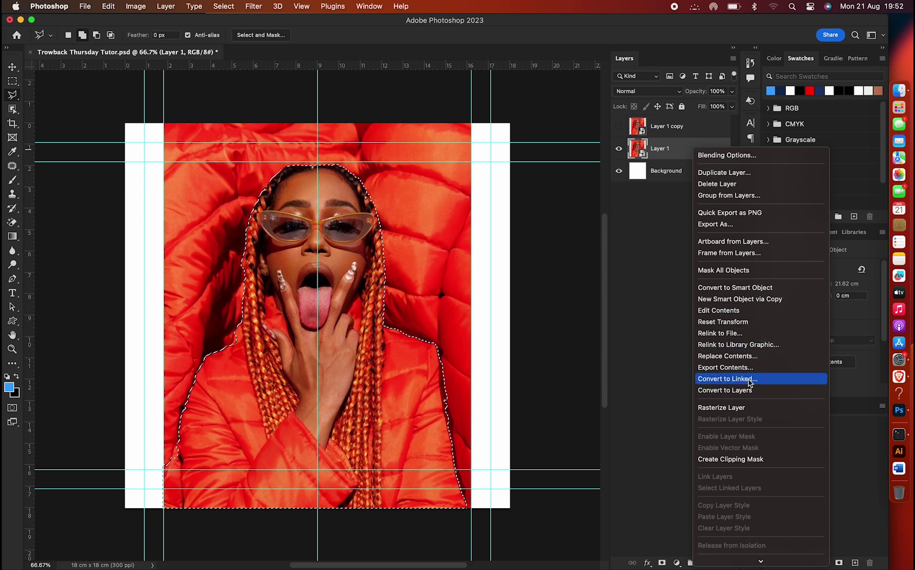
pyautogui.click(744, 410)
pyautogui.rightClick(330, 235)
pyautogui.click(374, 388)
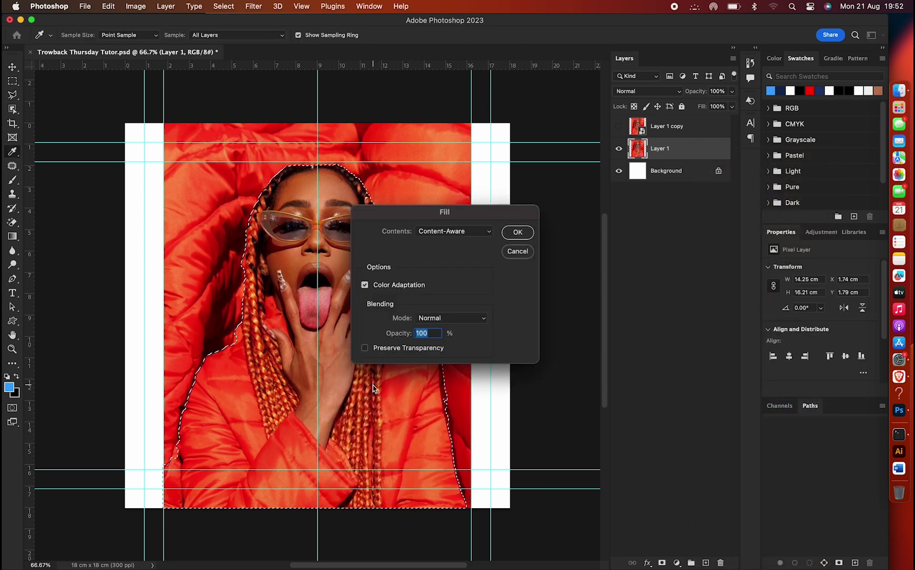
pyautogui.click(517, 234)
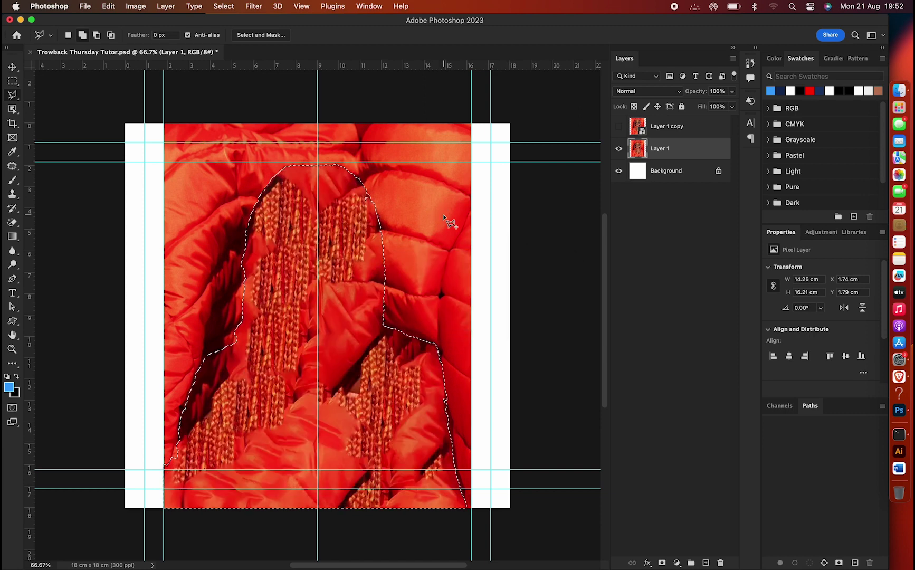
# Lasso the upper and lower knit patches on Layer 1 into one selection
pyautogui.press('super+d')
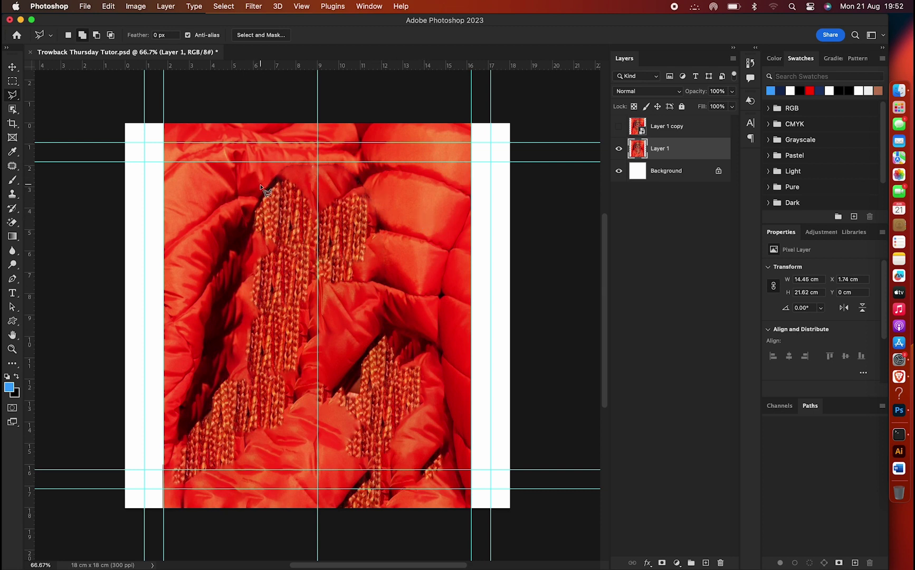
pyautogui.rightClick(13, 98)
pyautogui.click(58, 94)
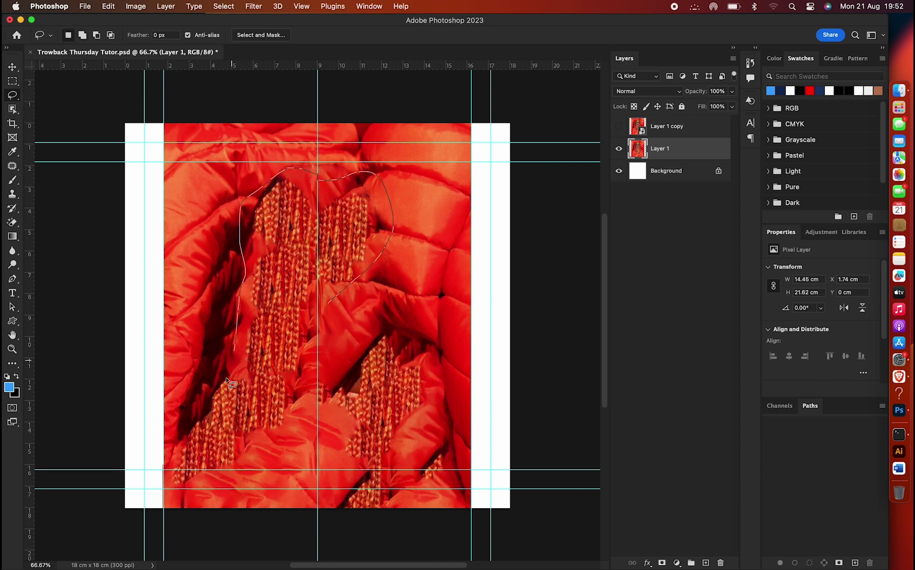
pyautogui.moveTo(326, 309); pyautogui.dragTo(326, 309)
pyautogui.click(82, 35)
pyautogui.moveTo(424, 354); pyautogui.dragTo(379, 321)
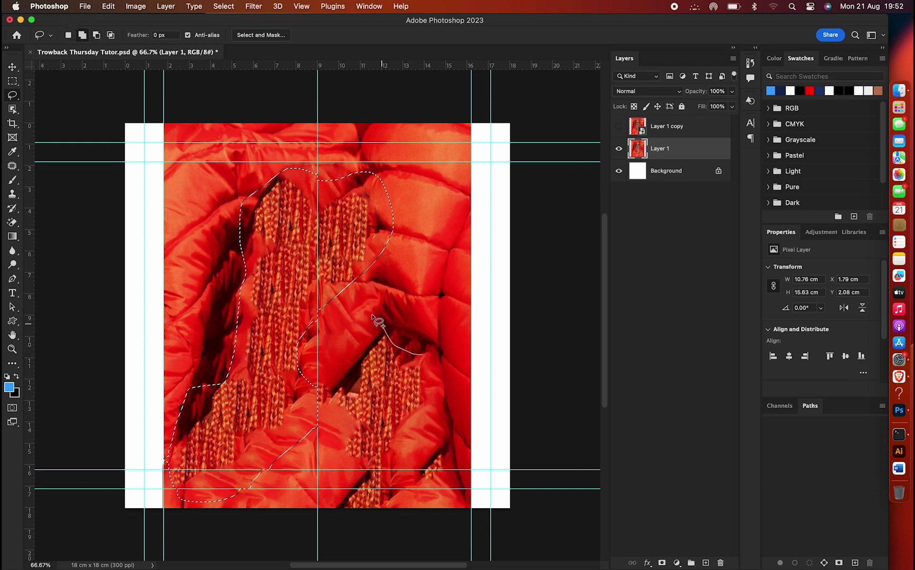
pyautogui.moveTo(332, 490); pyautogui.dragTo(432, 345)
pyautogui.moveTo(427, 498); pyautogui.dragTo(454, 437)
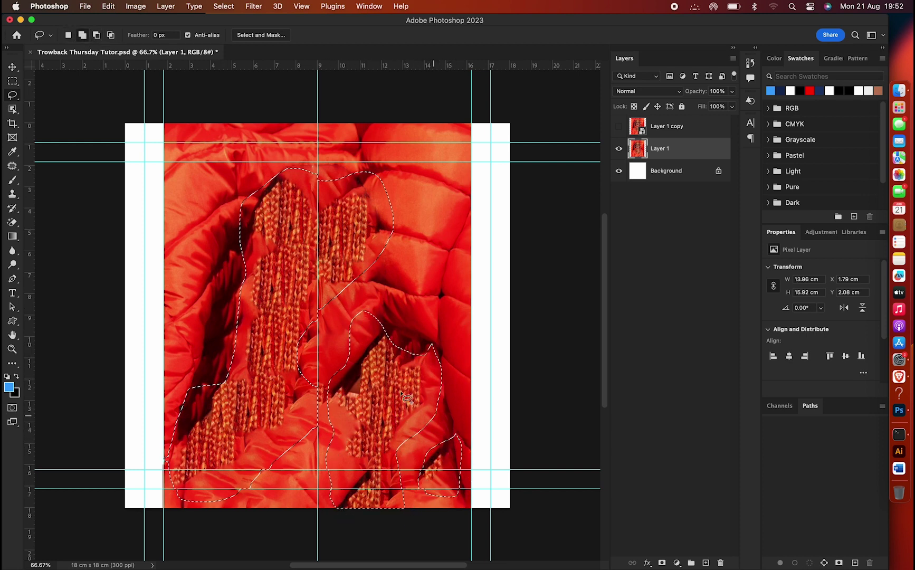
# Content-Aware fill the selected knit patches, then deselect
pyautogui.rightClick(278, 206)
pyautogui.click(307, 363)
pyautogui.click(521, 240)
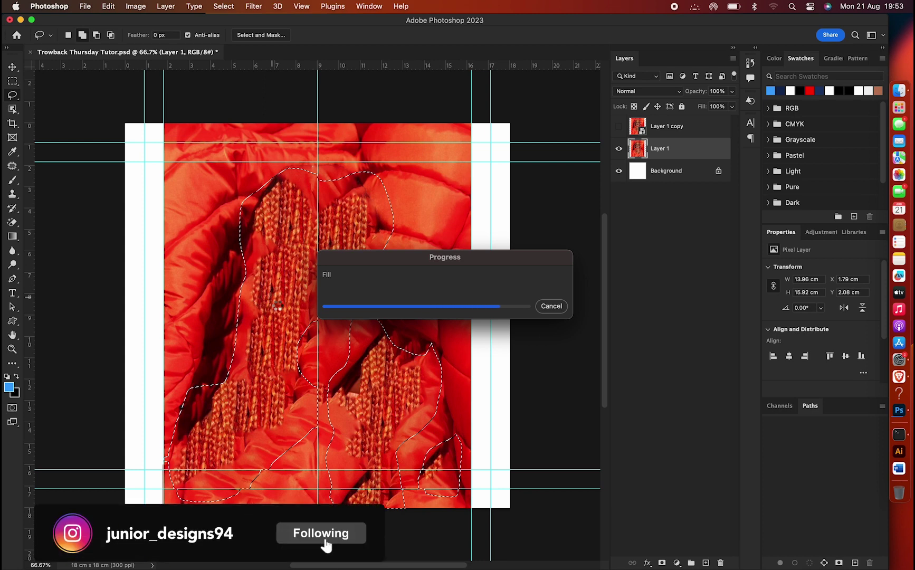
pyautogui.press('super+d')
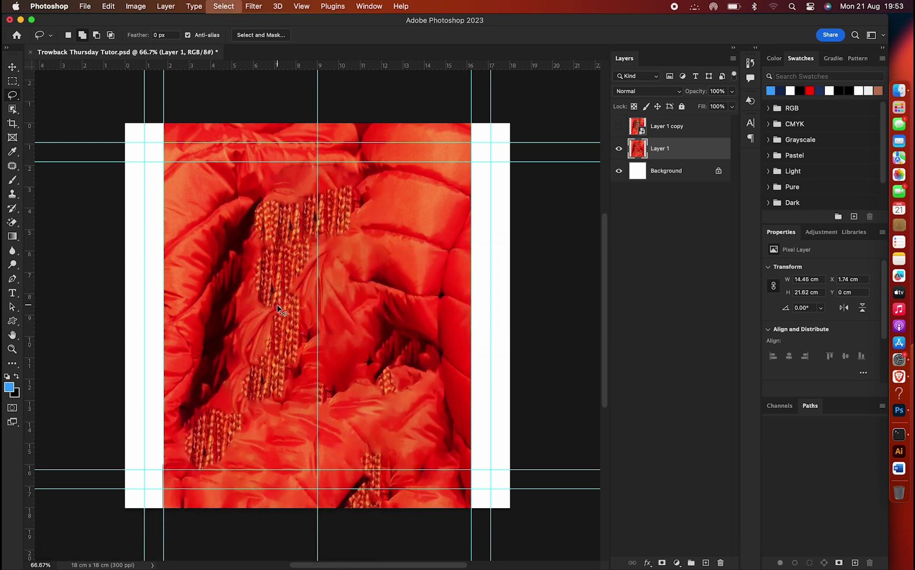
# Patch remaining knit marks and the dark left fold with quilted fabric; show Layer 1 copy
pyautogui.click(12, 167)
pyautogui.moveTo(319, 272)
pyautogui.mouseDown()
pyautogui.moveTo(202, 391)
pyautogui.moveTo(283, 460)
pyautogui.moveTo(343, 298)
pyautogui.mouseUp()
pyautogui.moveTo(422, 342); pyautogui.dragTo(422, 493)
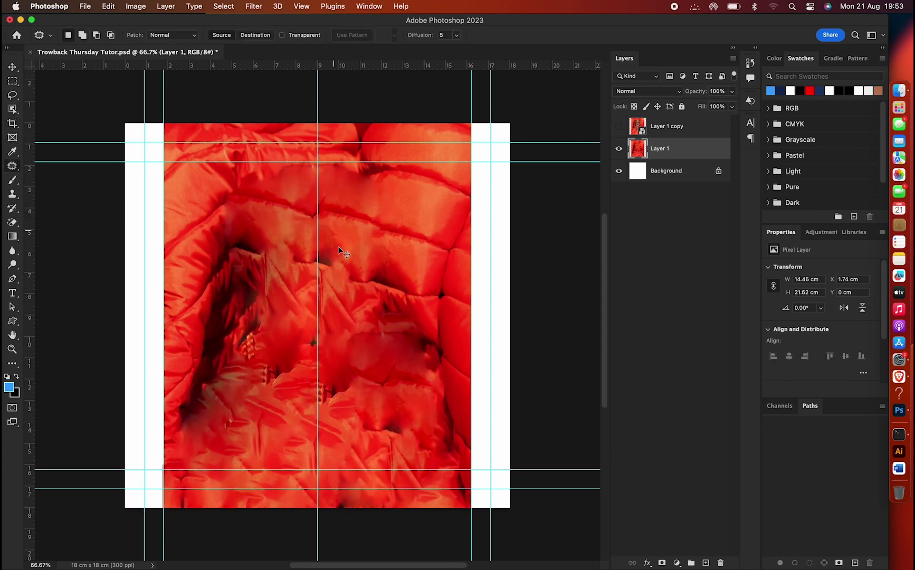
pyautogui.moveTo(351, 374); pyautogui.dragTo(424, 272)
pyautogui.moveTo(372, 392); pyautogui.dragTo(371, 392)
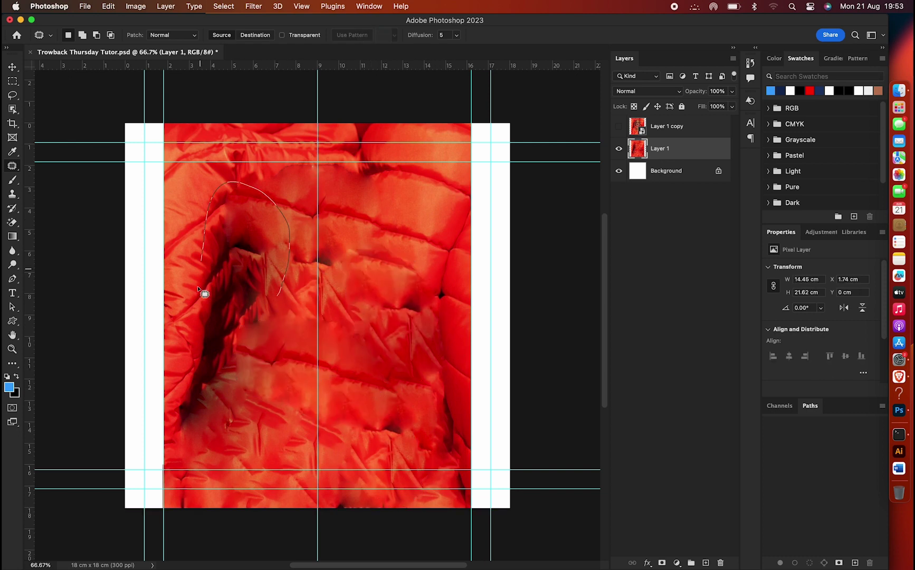
pyautogui.moveTo(211, 239); pyautogui.dragTo(212, 240)
pyautogui.moveTo(233, 317); pyautogui.dragTo(374, 316)
pyautogui.hotkey('ctrl', 'd')
pyautogui.click(619, 126)
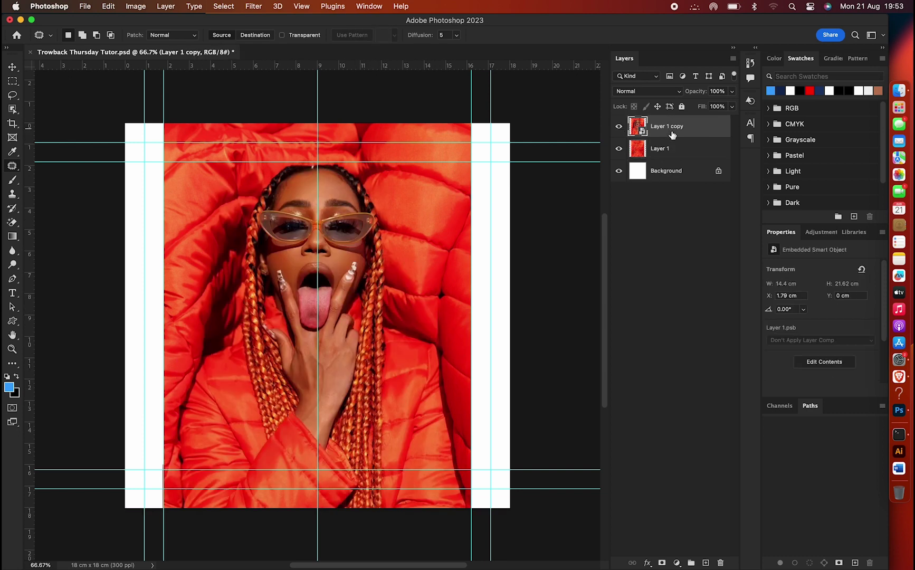
# Scale the cleaned Layer 1 background to fill the canvas width
pyautogui.press('v')
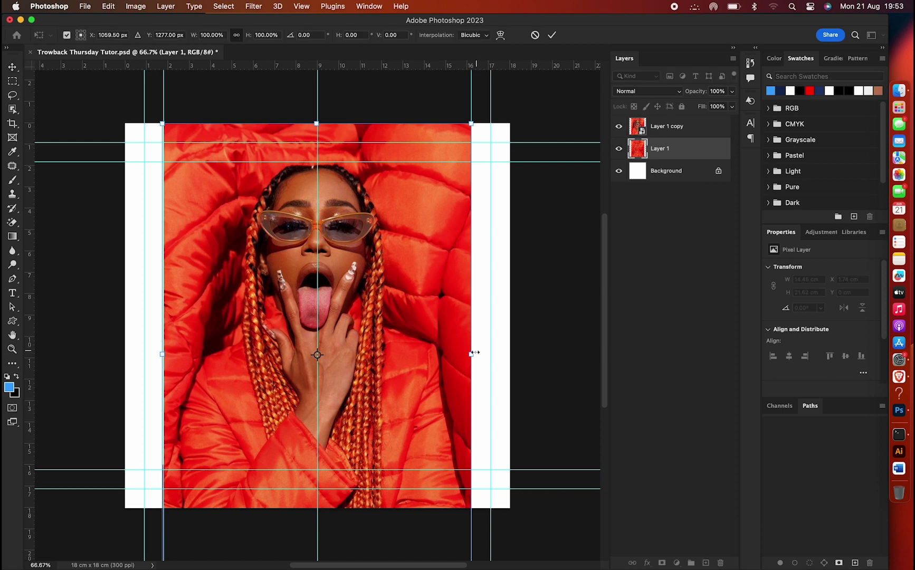
pyautogui.moveTo(470, 353); pyautogui.dragTo(509, 353)
pyautogui.click(554, 38)
# Mask Layer 1 copy and paint black over its left and right seams with a large brush
pyautogui.click(666, 127)
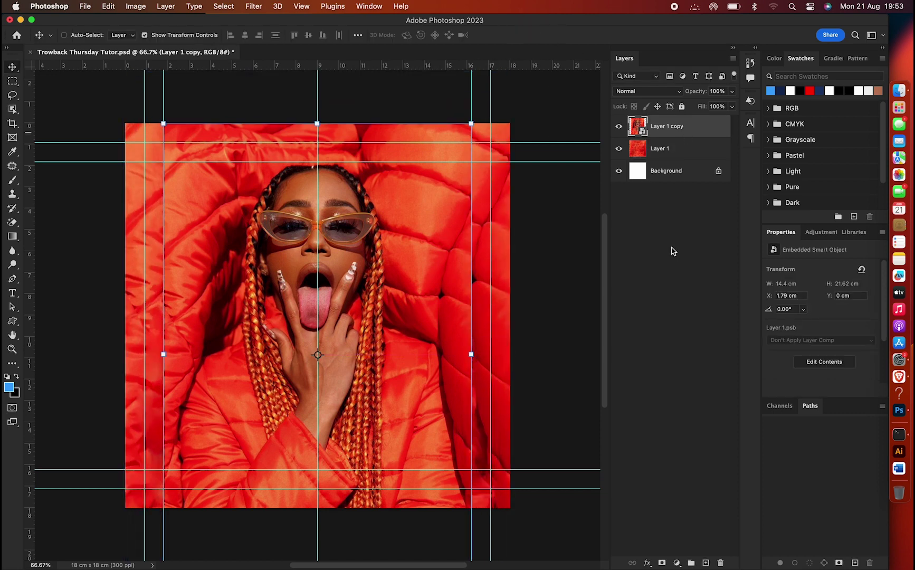
pyautogui.click(662, 562)
pyautogui.press('b')
pyautogui.press('super+semicolon')
pyautogui.press(']')
pyautogui.press(']')
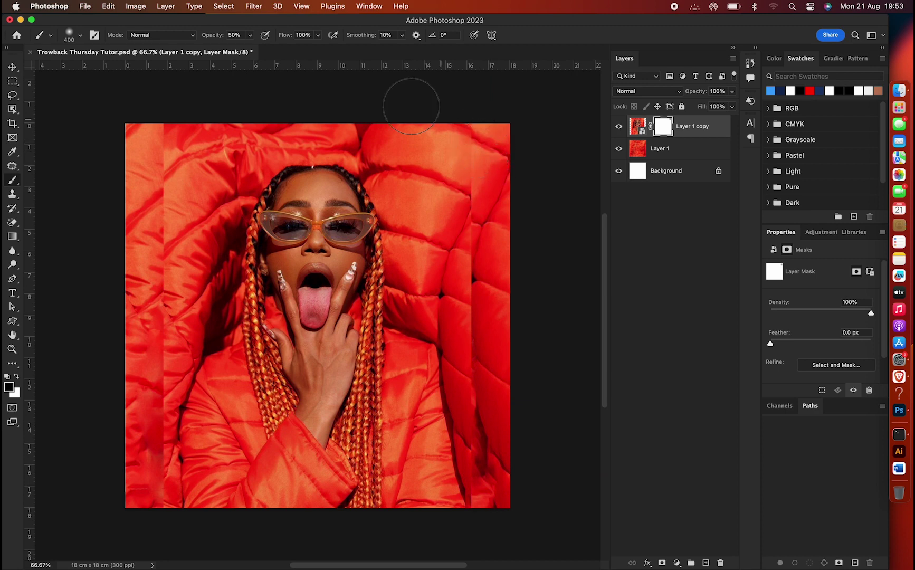
pyautogui.moveTo(471, 122); pyautogui.dragTo(501, 371)
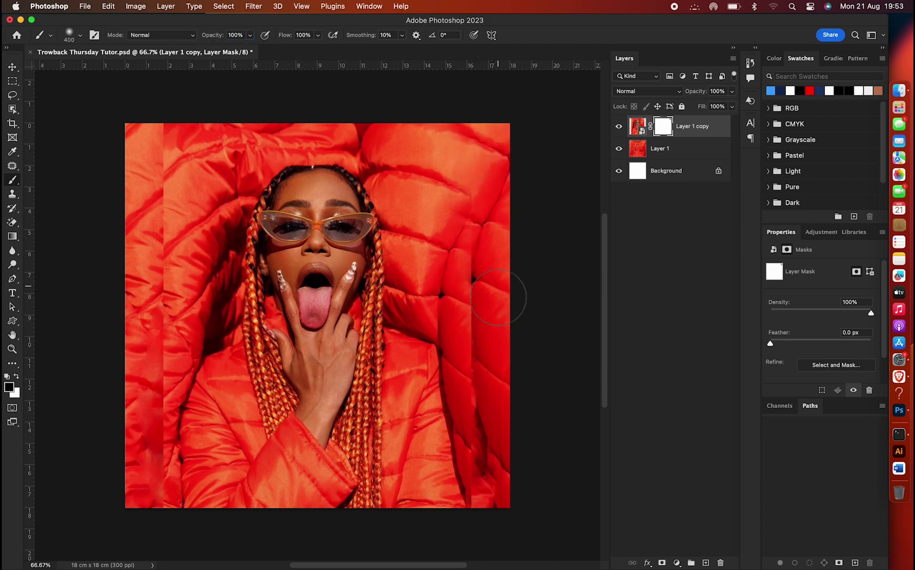
pyautogui.press(']')
pyautogui.moveTo(492, 486); pyautogui.dragTo(488, 513)
pyautogui.press(']')
pyautogui.moveTo(194, 500)
pyautogui.mouseDown()
pyautogui.moveTo(161, 311)
pyautogui.moveTo(163, 93)
pyautogui.mouseUp()
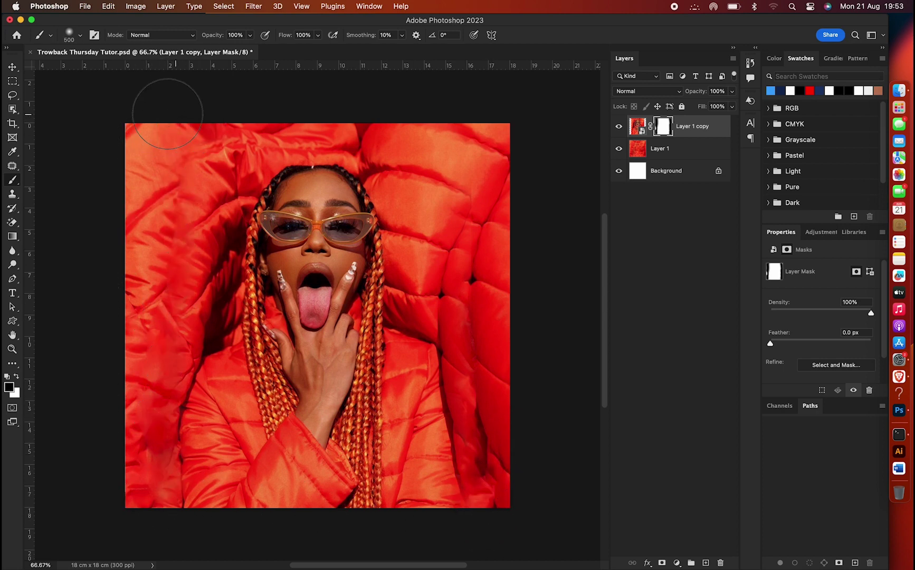
pyautogui.press('v')
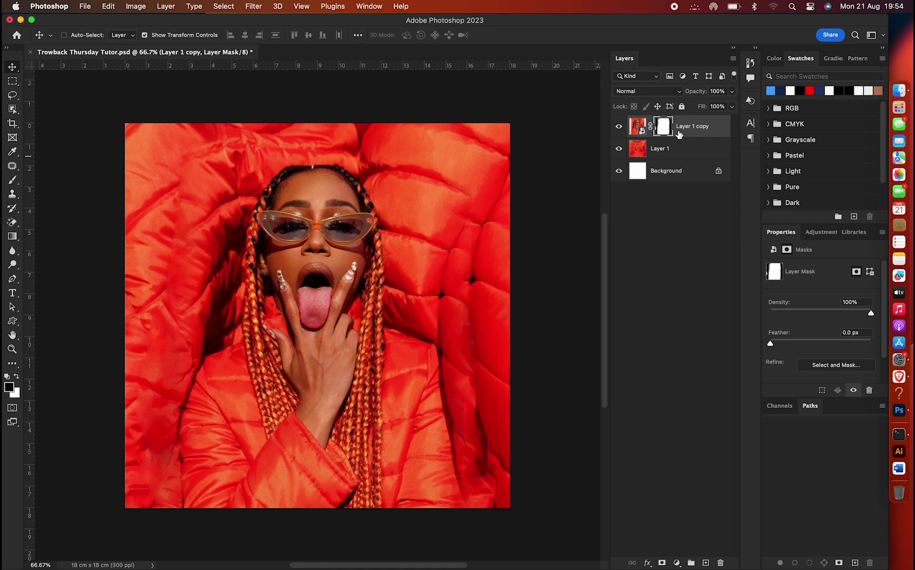
pyautogui.click(700, 139)
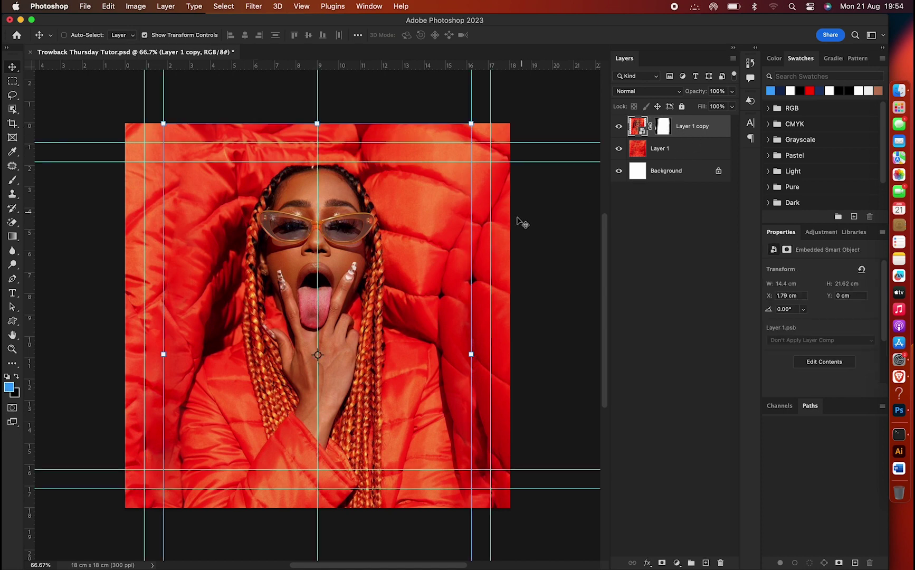
# Enlarge the portrait copy about its centre and nudge it down slightly
pyautogui.moveTo(471, 123); pyautogui.dragTo(486, 101)
pyautogui.hotkey('shift', 'Down')
pyautogui.hotkey('shift', 'Down')
pyautogui.hotkey('shift', 'Down')
pyautogui.hotkey('shift', 'Down')
pyautogui.hotkey('shift', 'Down')
pyautogui.press('Return')
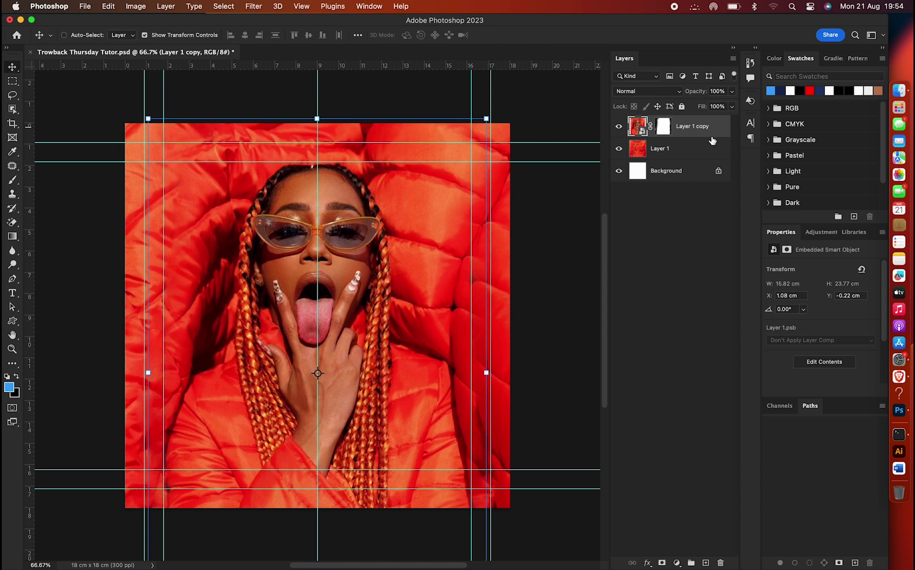
# Reset colours to black and white and add a THROW text layer on the canvas
pyautogui.press('t')
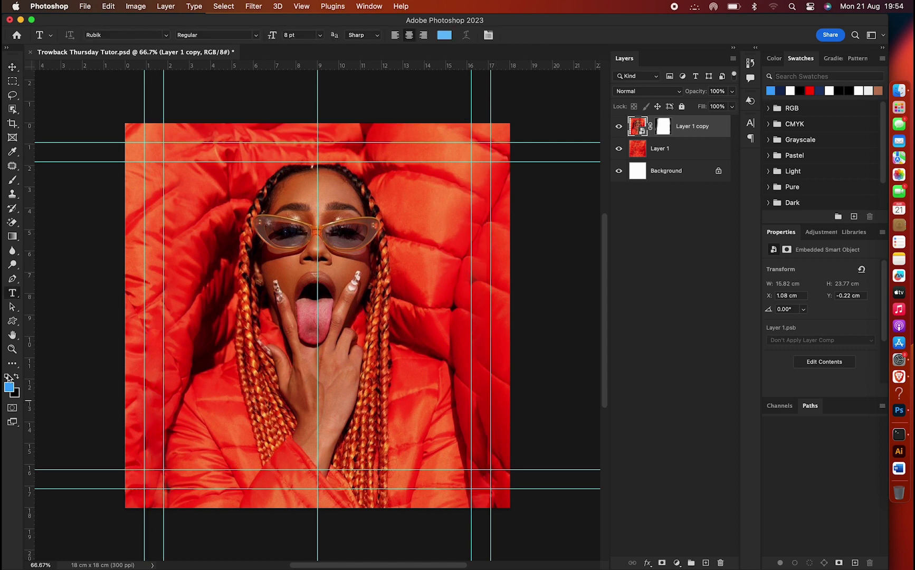
pyautogui.click(8, 376)
pyautogui.click(269, 396)
pyautogui.press('BackSpace')
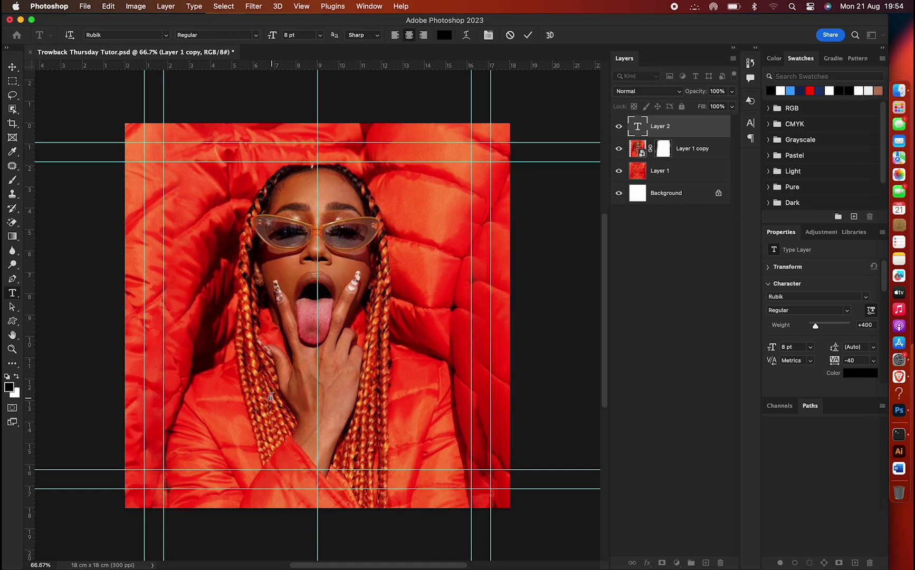
pyautogui.click(528, 35)
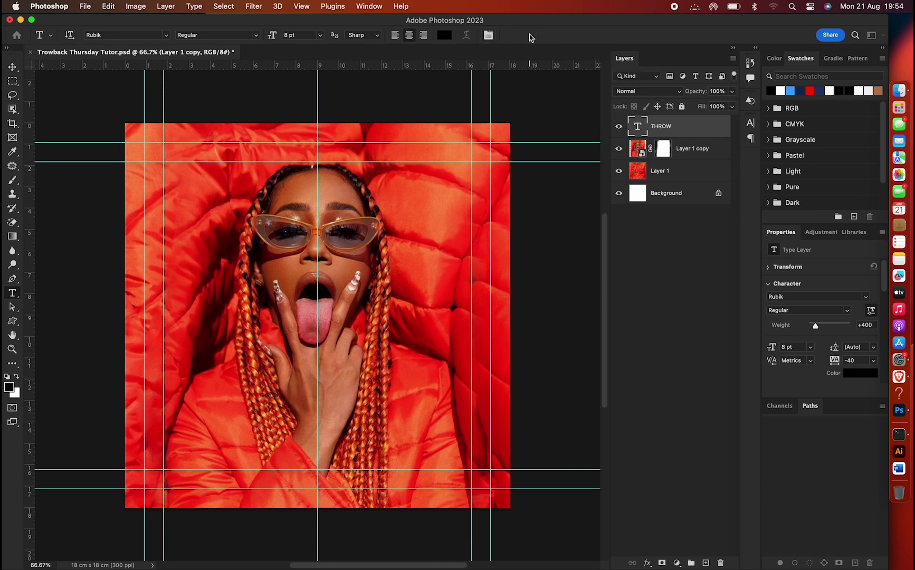
pyautogui.hotkey('ctrl', 't')
# Fill THROW with white and scale it up to about 67.82 pt
pyautogui.moveTo(280, 400); pyautogui.dragTo(351, 387)
pyautogui.press('x')
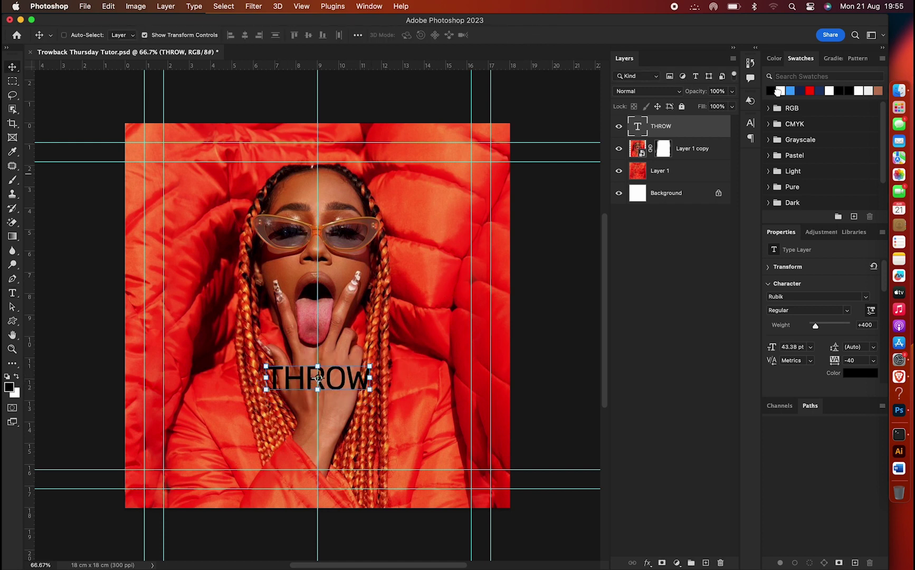
pyautogui.hotkey('alt', 'BackSpace')
pyautogui.moveTo(371, 363); pyautogui.dragTo(401, 349)
pyautogui.press('Return')
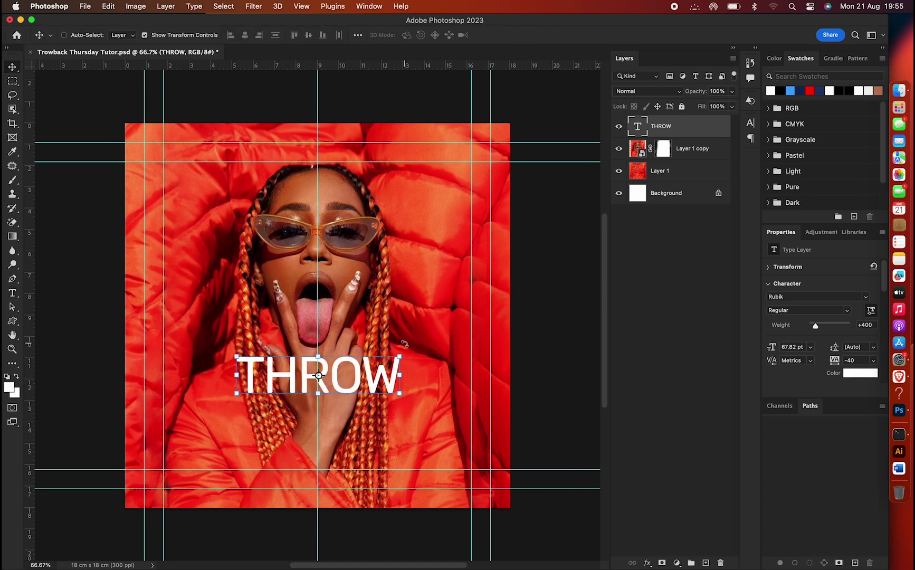
# Duplicate THROW below, retype it as BACK, and centre it horizontally under THROW
pyautogui.moveTo(355, 369); pyautogui.dragTo(355, 419)
pyautogui.press('t')
pyautogui.doubleClick(354, 419)
pyautogui.write('BACK')
pyautogui.click(528, 35)
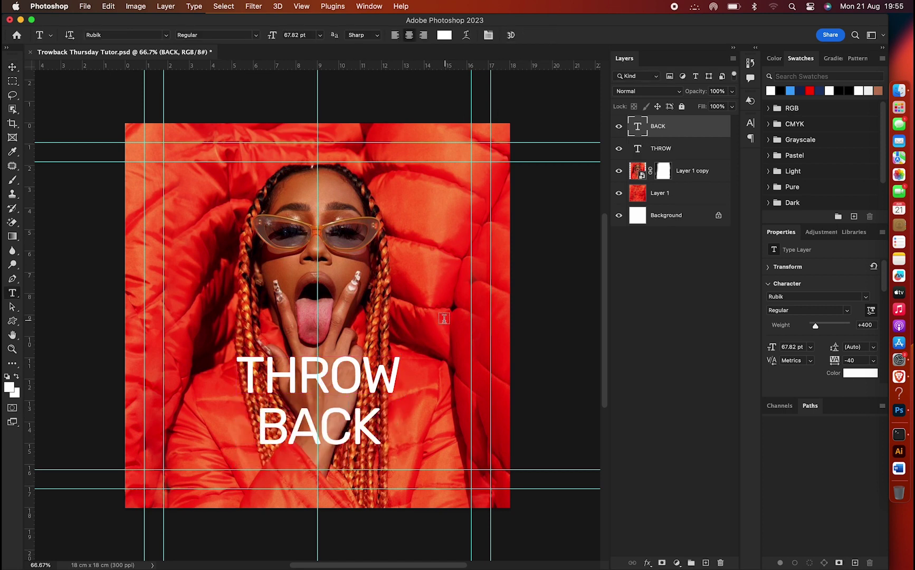
pyautogui.press('v')
pyautogui.hotkey('shift', 'Up')
pyautogui.hotkey('shift', 'Up')
pyautogui.hotkey('shift', 'Up')
pyautogui.hotkey('shift', 'Up')
pyautogui.hotkey('shift', 'Up')
pyautogui.hotkey('alt', 'shift', '[')
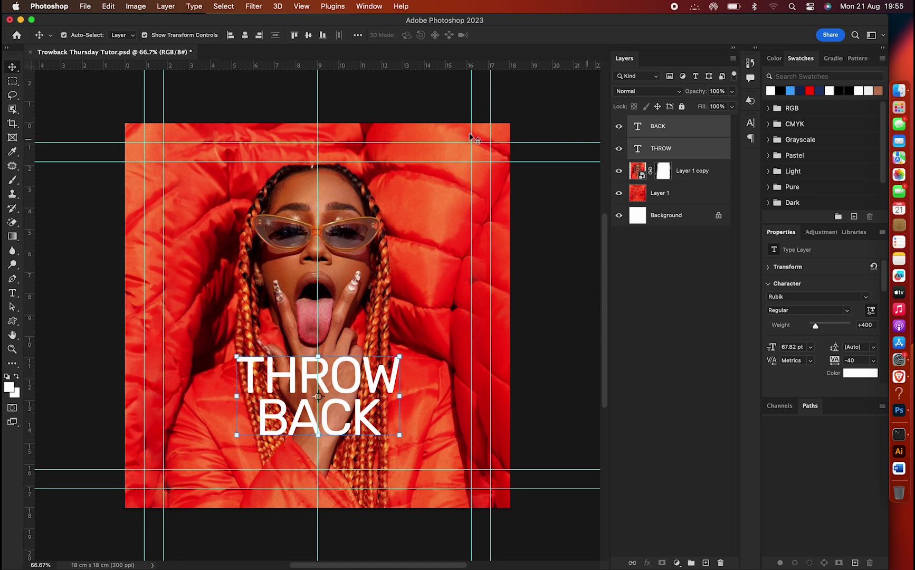
pyautogui.click(245, 34)
pyautogui.press('t')
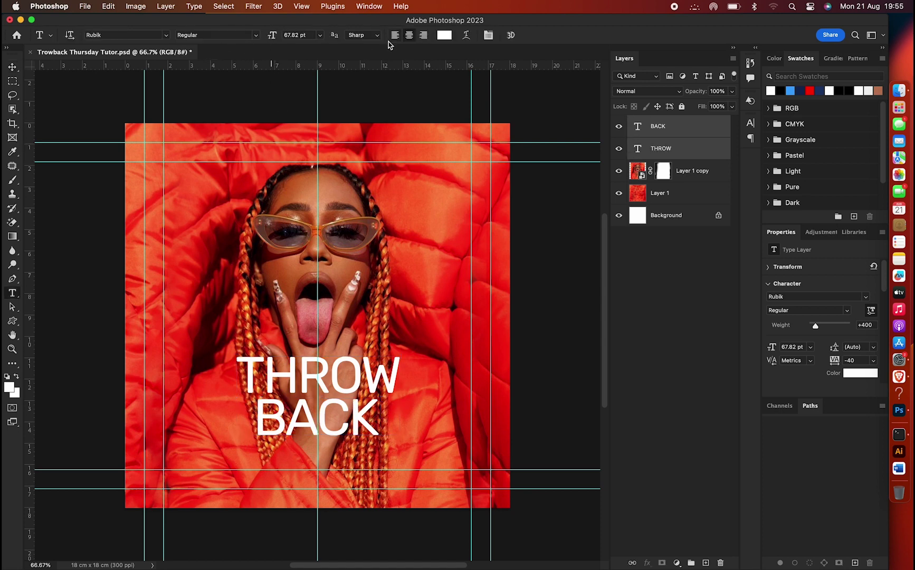
pyautogui.press('v')
pyautogui.click(866, 296)
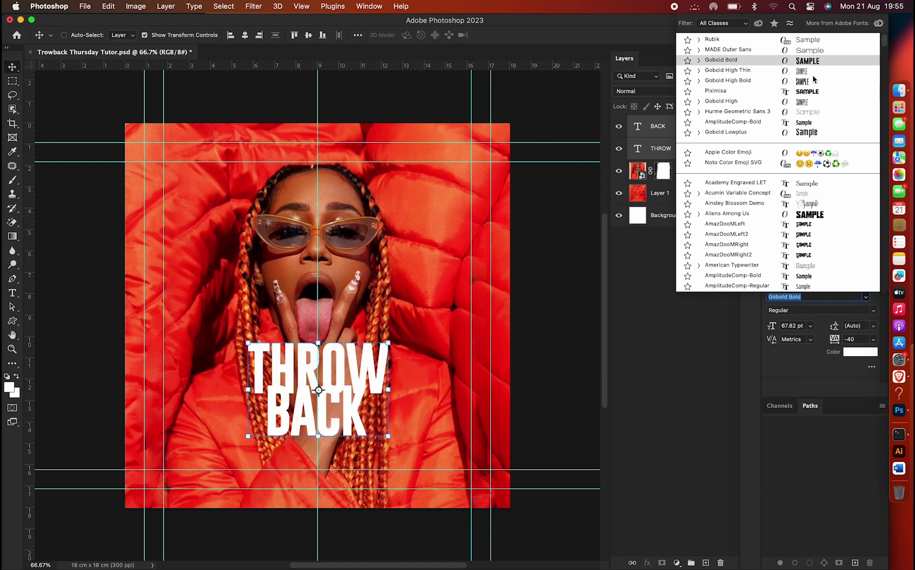
# Apply Sea-Dog Condensed to both THROW and BACK and recentre BACK under THROW
pyautogui.press('Escape')
pyautogui.click(865, 297)
pyautogui.scroll(-5, 791, 221)
pyautogui.scroll(-5, 791, 222)
pyautogui.scroll(-5, 792, 221)
pyautogui.scroll(-5, 817, 215)
pyautogui.scroll(-3, 817, 153)
pyautogui.scroll(-5, 821, 177)
pyautogui.scroll(-5, 827, 89)
pyautogui.scroll(-5, 824, 227)
pyautogui.scroll(-5, 823, 218)
pyautogui.scroll(-5, 824, 239)
pyautogui.scroll(-5, 821, 266)
pyautogui.scroll(-5, 821, 264)
pyautogui.scroll(-5, 821, 248)
pyautogui.scroll(-5, 823, 238)
pyautogui.scroll(-5, 828, 229)
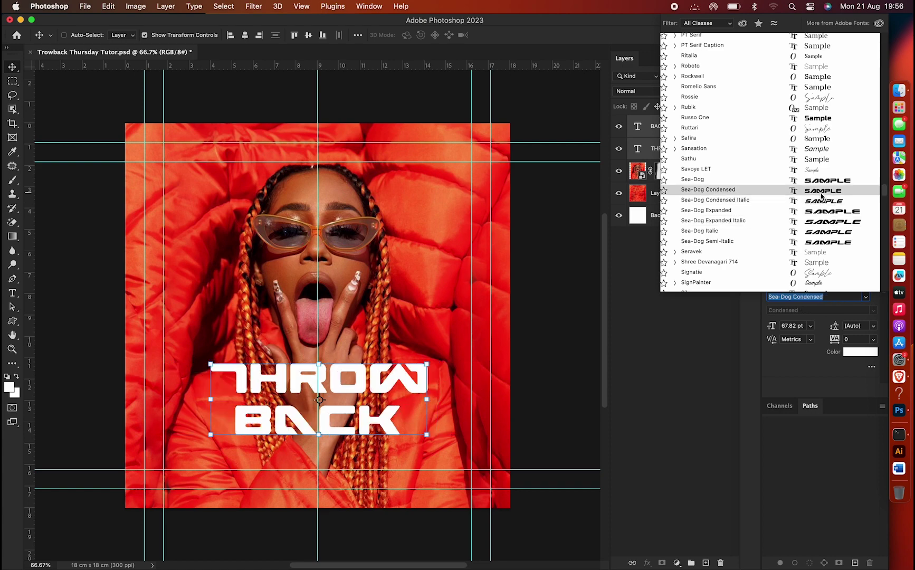
pyautogui.scroll(-5, 823, 190)
pyautogui.scroll(-5, 824, 220)
pyautogui.scroll(-5, 825, 159)
pyautogui.scroll(-3, 823, 230)
pyautogui.scroll(-5, 823, 211)
pyautogui.scroll(10, 823, 211)
pyautogui.scroll(5, 825, 203)
pyautogui.scroll(-5, 826, 203)
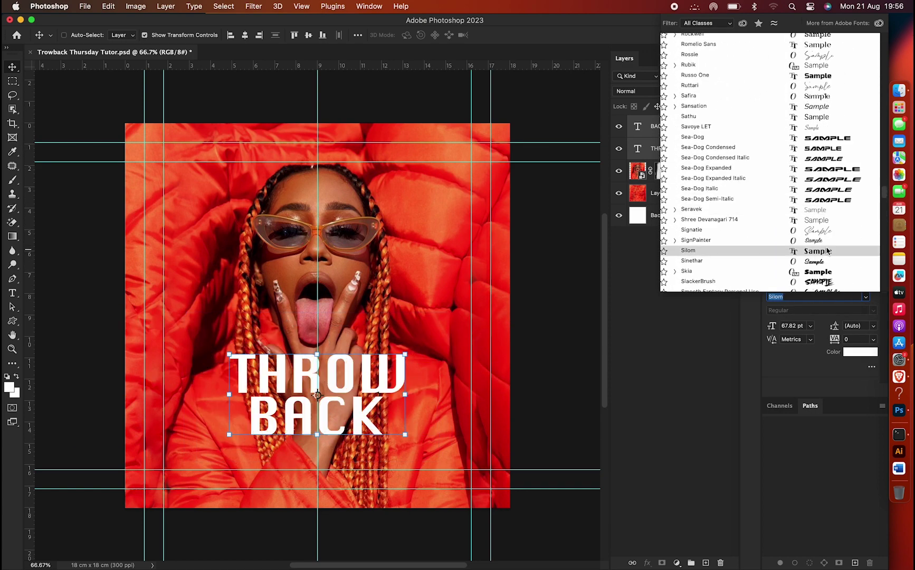
pyautogui.click(824, 151)
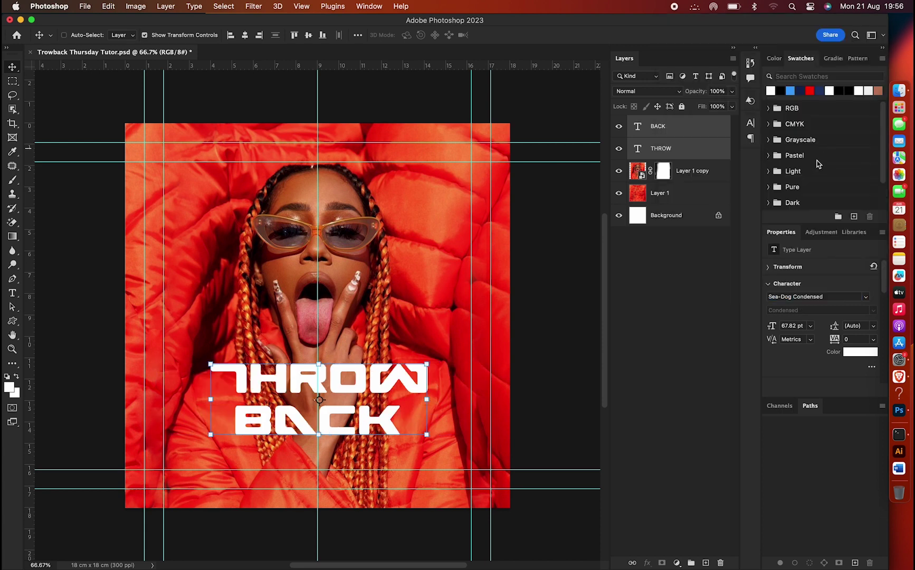
pyautogui.click(245, 35)
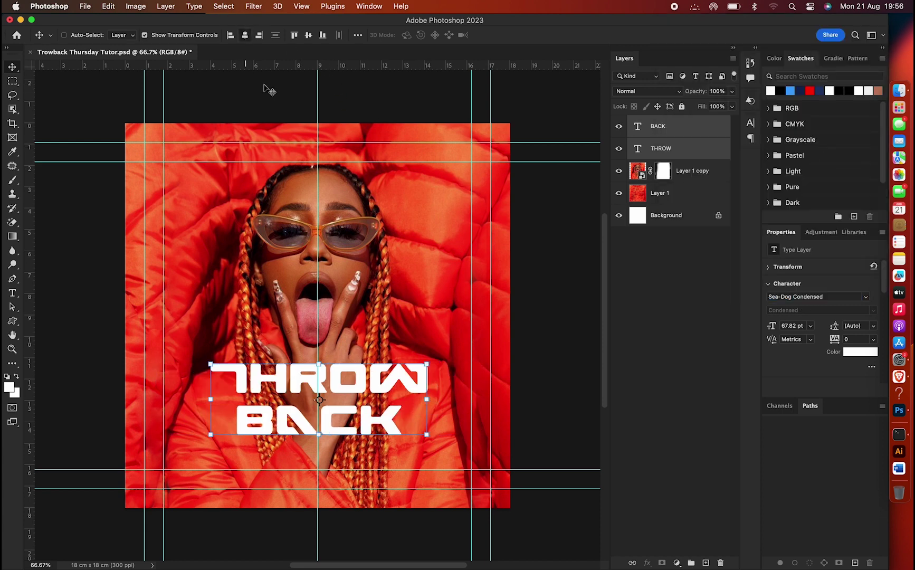
# Scale BACK to 77.88 pt, centre it with THROW, and nudge both lines left
pyautogui.click(685, 131)
pyautogui.hotkey('ctrl', 't')
pyautogui.moveTo(401, 404)
pyautogui.mouseDown()
pyautogui.moveTo(427, 387)
pyautogui.moveTo(384, 413)
pyautogui.mouseUp()
pyautogui.press('Return')
pyautogui.press('Up')
pyautogui.press('Up')
pyautogui.press('Up')
pyautogui.press('Up')
pyautogui.press('Up')
pyautogui.press('Up')
pyautogui.press('Up')
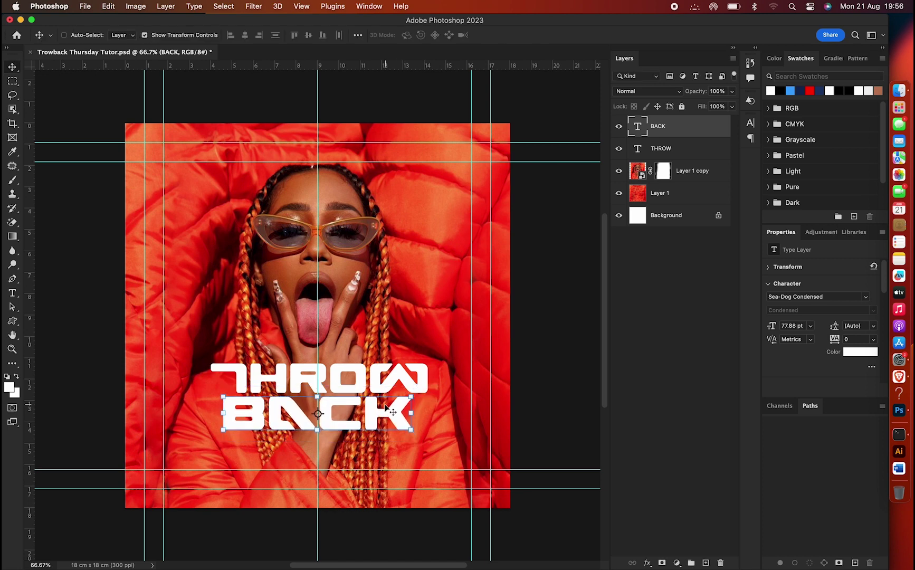
pyautogui.keyDown('shift'); pyautogui.click(680, 151); pyautogui.keyUp('shift')
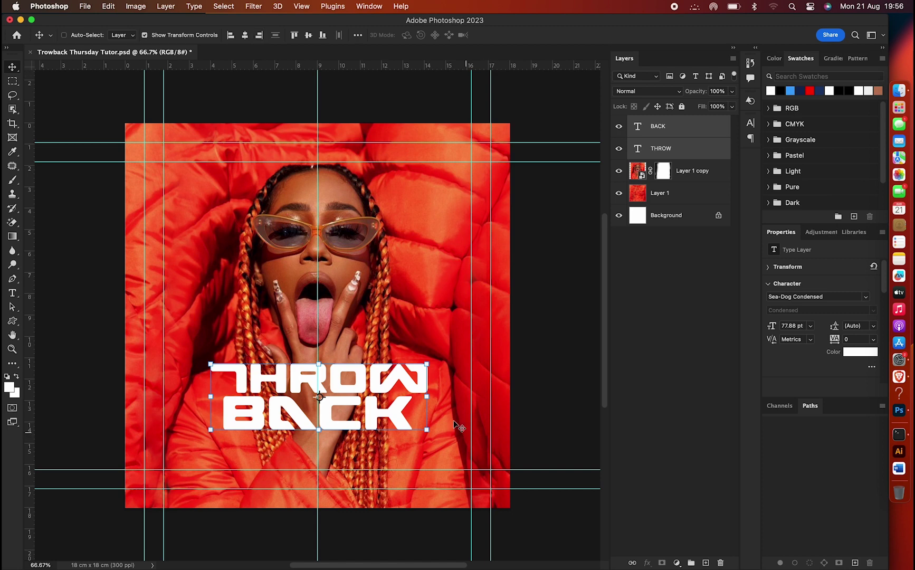
pyautogui.click(244, 35)
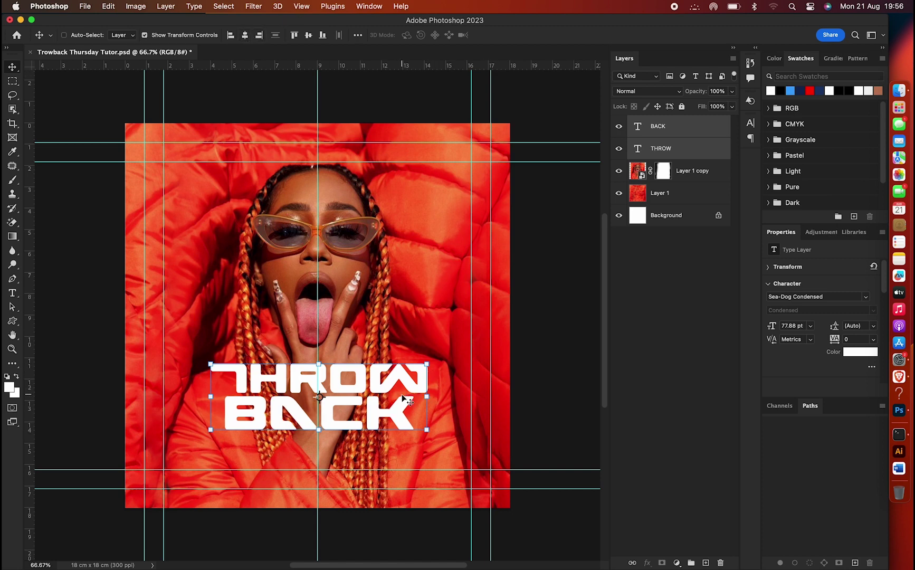
pyautogui.hotkey('shift', 'Left')
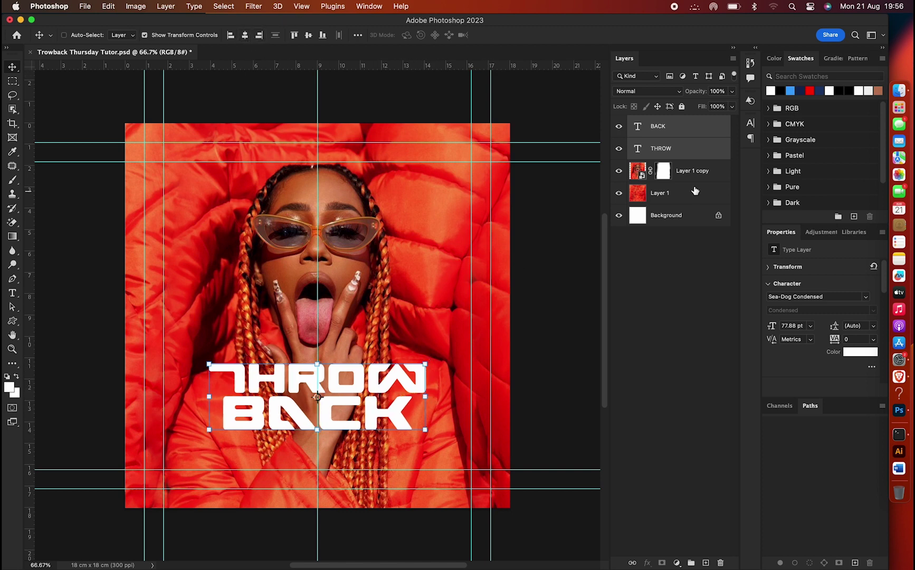
# Move the Layer 1 copy portrait and the THROW BACK title higher in the frame
pyautogui.press('t')
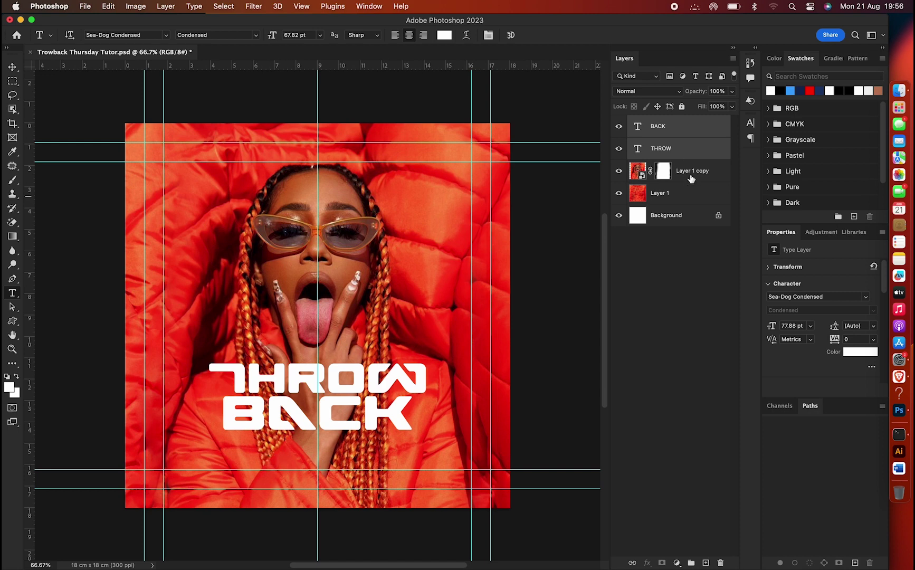
pyautogui.click(690, 179)
pyautogui.press('v')
pyautogui.click(310, 117)
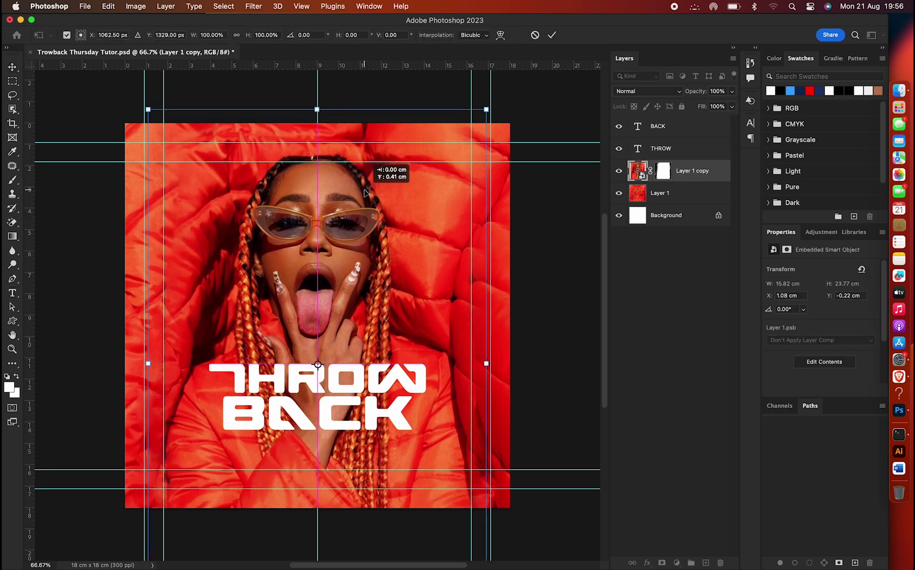
pyautogui.moveTo(365, 207); pyautogui.dragTo(367, 182)
pyautogui.press('Return')
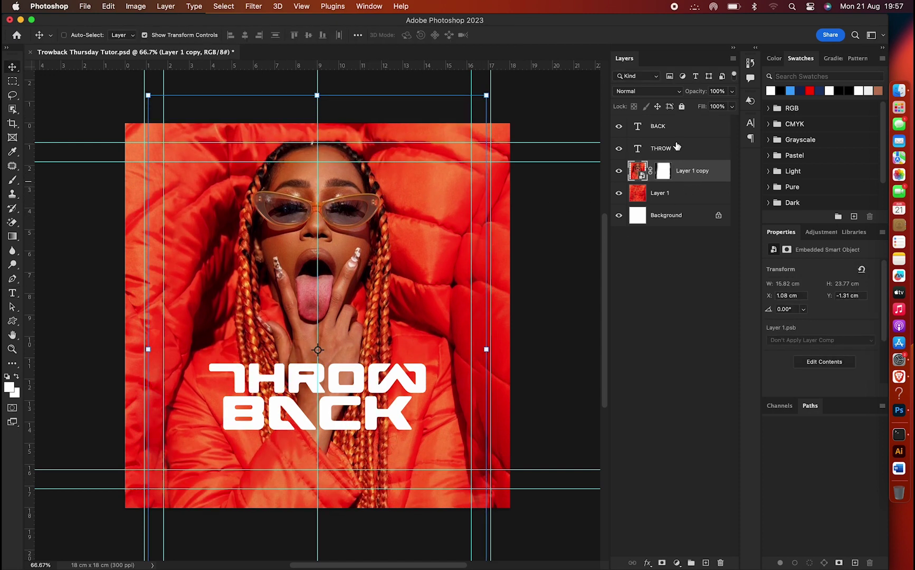
pyautogui.click(677, 149)
pyautogui.keyDown('shift'); pyautogui.click(677, 126); pyautogui.keyUp('shift')
pyautogui.moveTo(369, 364); pyautogui.dragTo(369, 343)
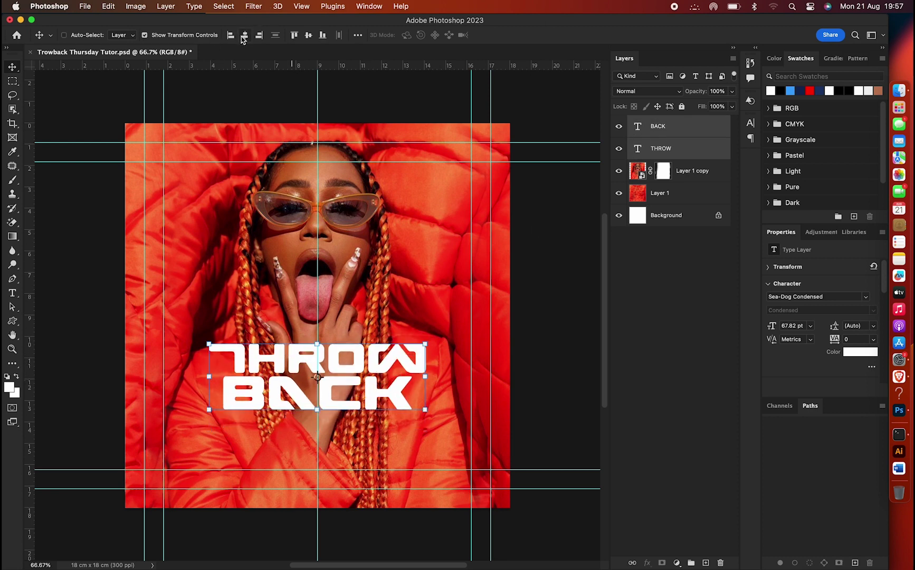
# Add a white 'Thursday' text line below the title and enlarge it to about 24 pt
pyautogui.click(677, 126)
pyautogui.press('t')
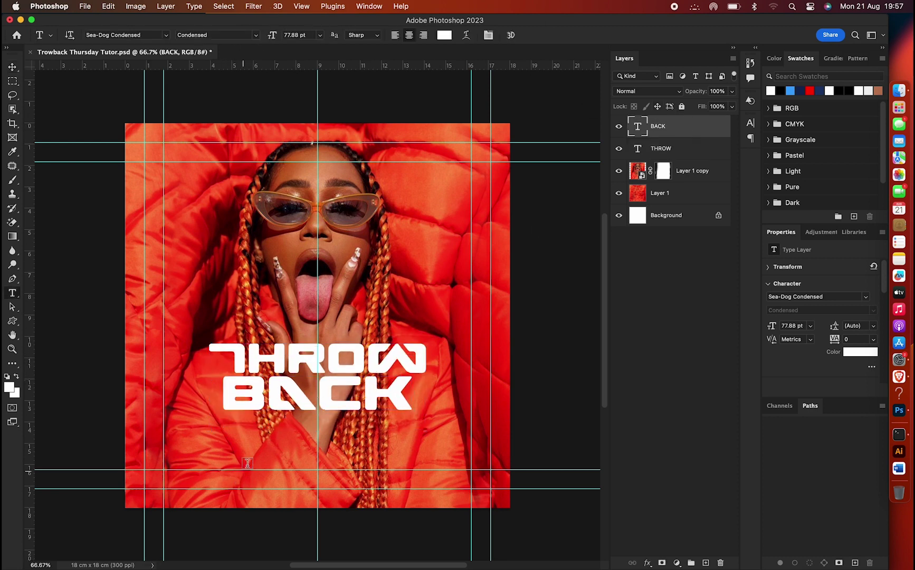
pyautogui.click(260, 447)
pyautogui.press('BackSpace')
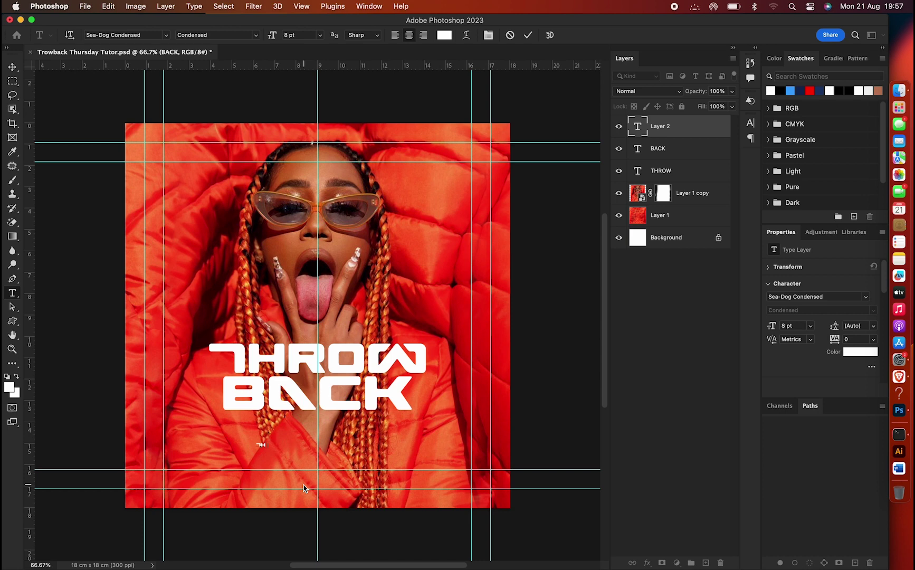
pyautogui.write('THURSDAY')
pyautogui.click(529, 35)
pyautogui.press('v')
pyautogui.moveTo(281, 438); pyautogui.dragTo(362, 433)
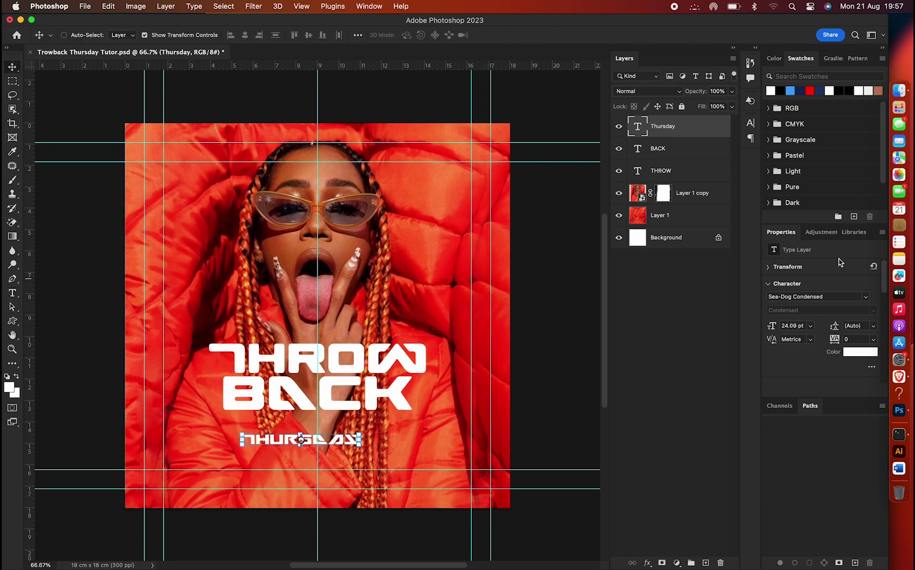
# Change the Thursday text's font to Signatie
pyautogui.click(866, 299)
pyautogui.scroll(5, 823, 185)
pyautogui.scroll(5, 823, 184)
pyautogui.scroll(-5, 826, 243)
pyautogui.scroll(8, 827, 232)
pyautogui.scroll(-5, 827, 222)
pyautogui.scroll(-8, 827, 208)
pyautogui.scroll(-10, 825, 200)
pyautogui.scroll(-10, 826, 201)
pyautogui.scroll(-10, 829, 198)
pyautogui.scroll(-10, 816, 174)
pyautogui.scroll(-5, 818, 158)
pyautogui.scroll(-5, 825, 158)
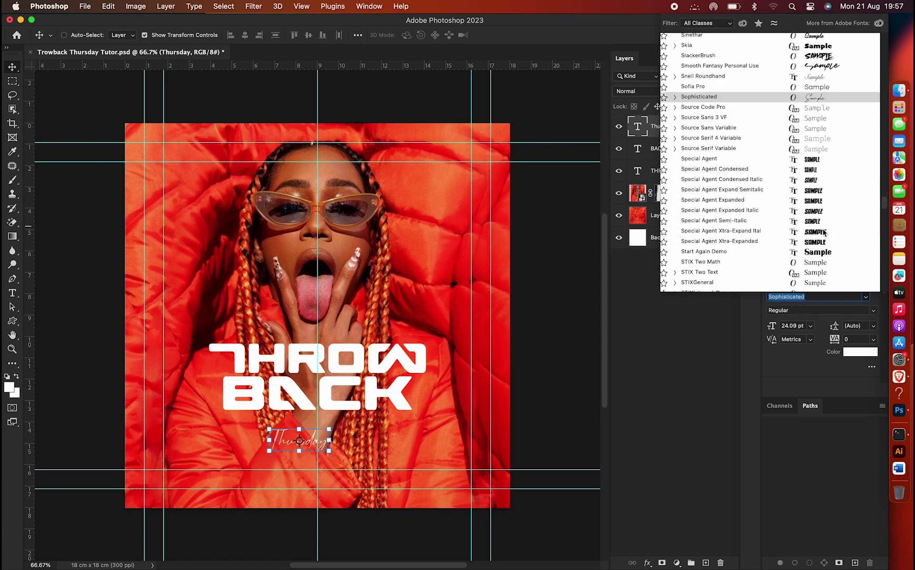
pyautogui.scroll(-5, 825, 184)
pyautogui.scroll(-5, 827, 211)
pyautogui.scroll(-5, 827, 228)
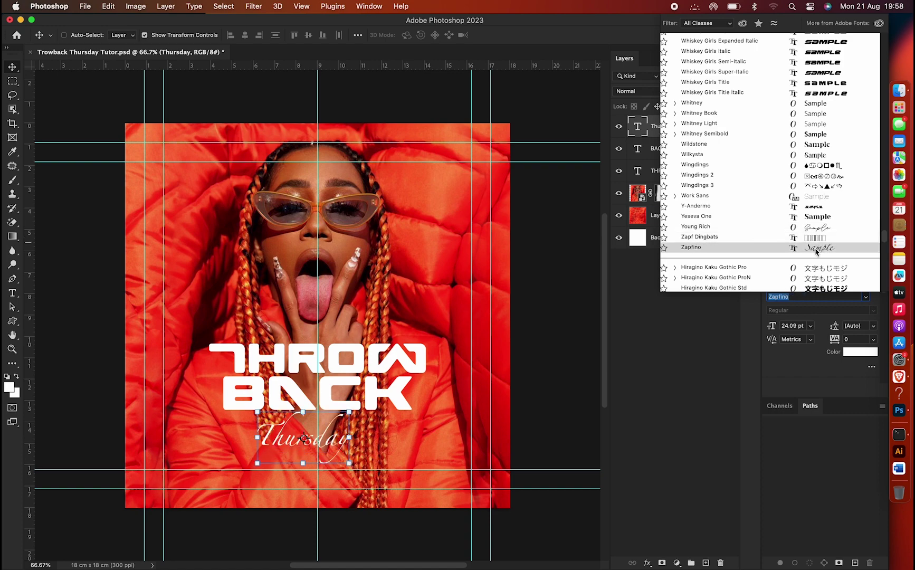
pyautogui.scroll(10, 831, 221)
pyautogui.scroll(10, 839, 205)
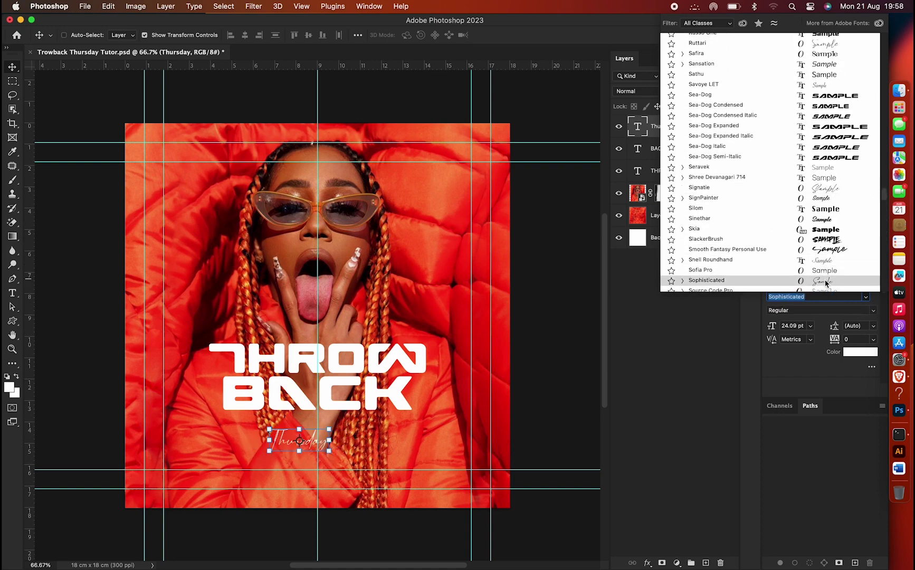
pyautogui.click(834, 191)
# Enlarge Thursday to 39.45 pt and centre it under BACK
pyautogui.moveTo(345, 430)
pyautogui.mouseDown()
pyautogui.moveTo(360, 431)
pyautogui.moveTo(388, 409)
pyautogui.moveTo(349, 424)
pyautogui.mouseUp()
pyautogui.press('Return')
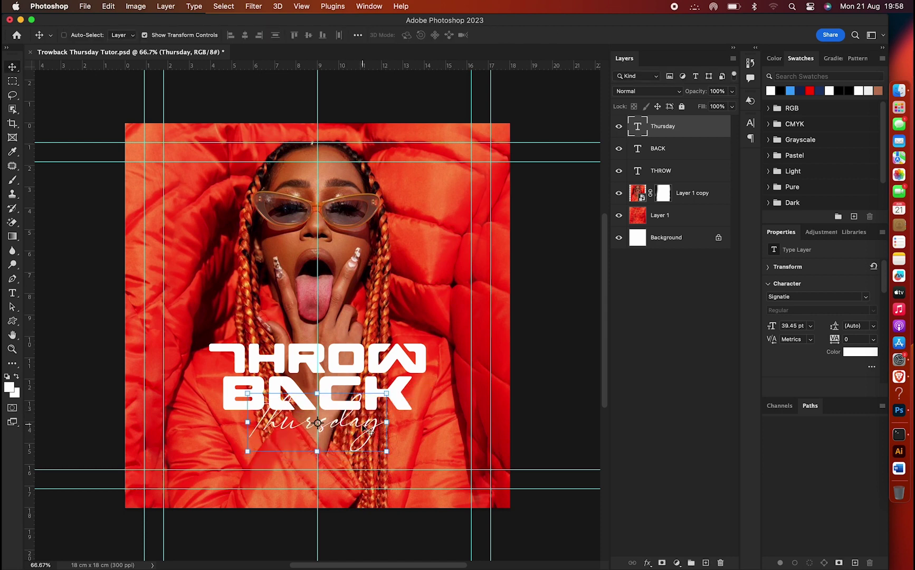
pyautogui.click(693, 148)
# Add a dark Gradient Fill 1 layer above the portrait copy
pyautogui.click(709, 198)
pyautogui.click(6, 376)
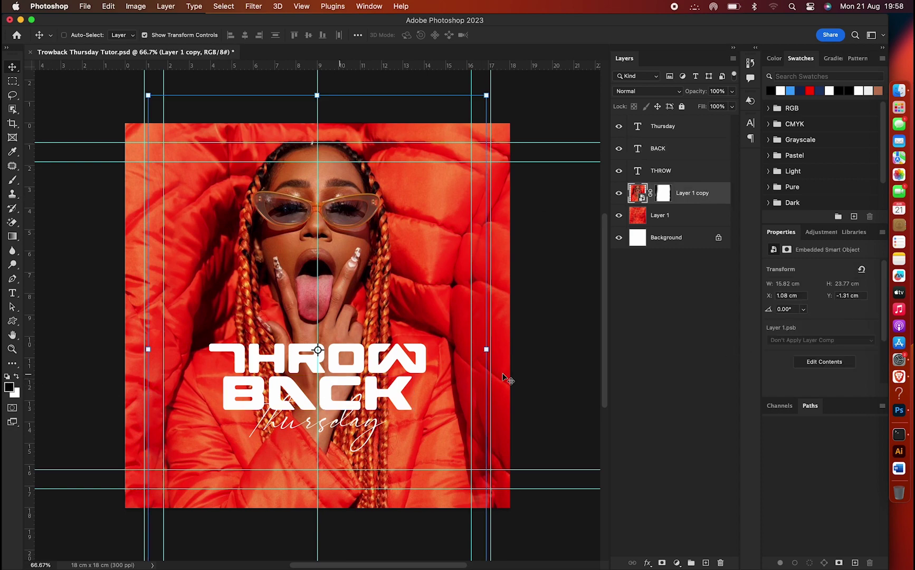
pyautogui.click(677, 562)
pyautogui.click(707, 339)
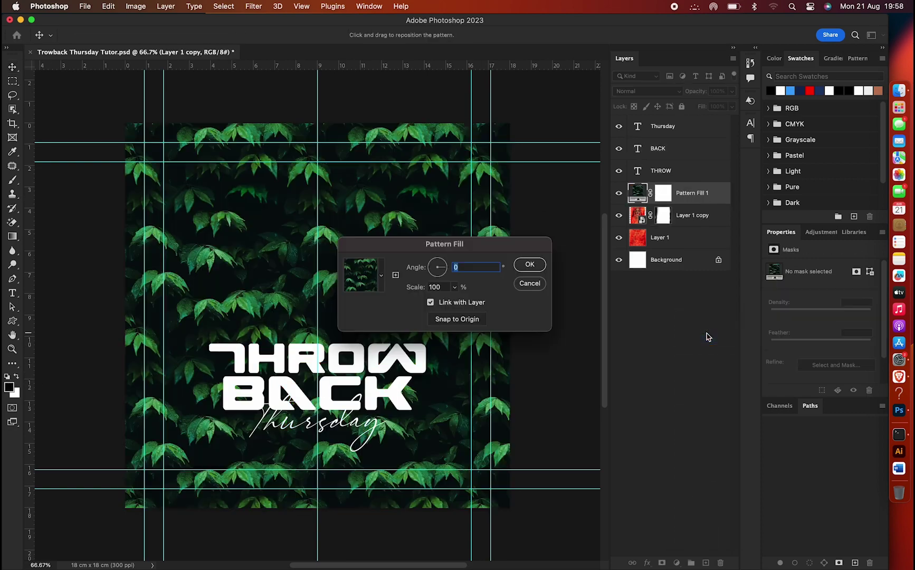
pyautogui.click(529, 283)
pyautogui.click(677, 562)
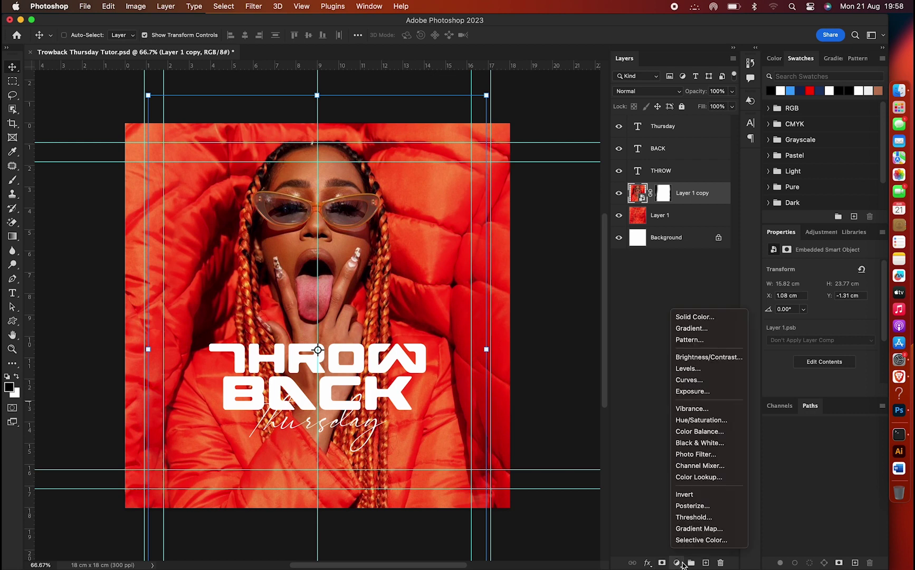
pyautogui.press('Escape')
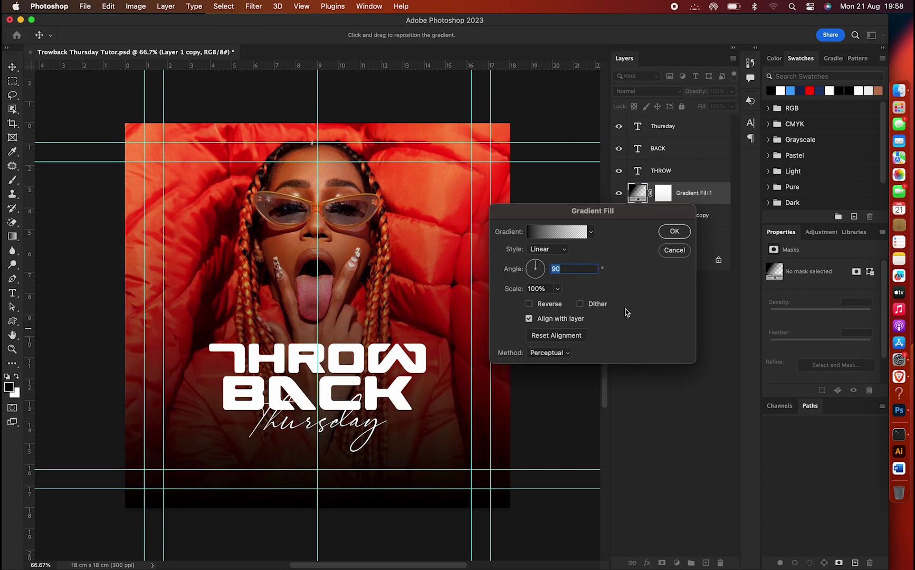
pyautogui.click(674, 233)
# Brush the gradient fill's mask clear over her face
pyautogui.click(664, 196)
pyautogui.press('b')
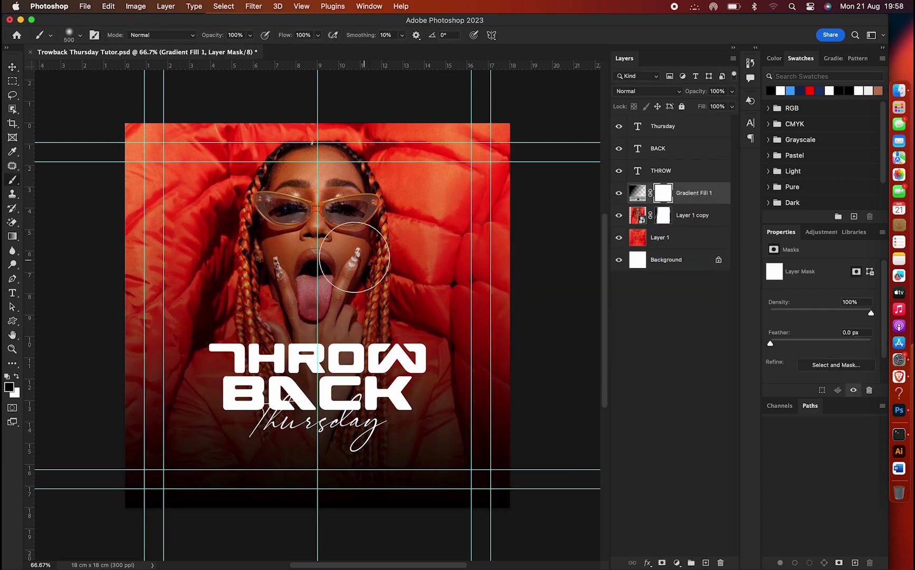
pyautogui.moveTo(316, 285); pyautogui.dragTo(375, 253)
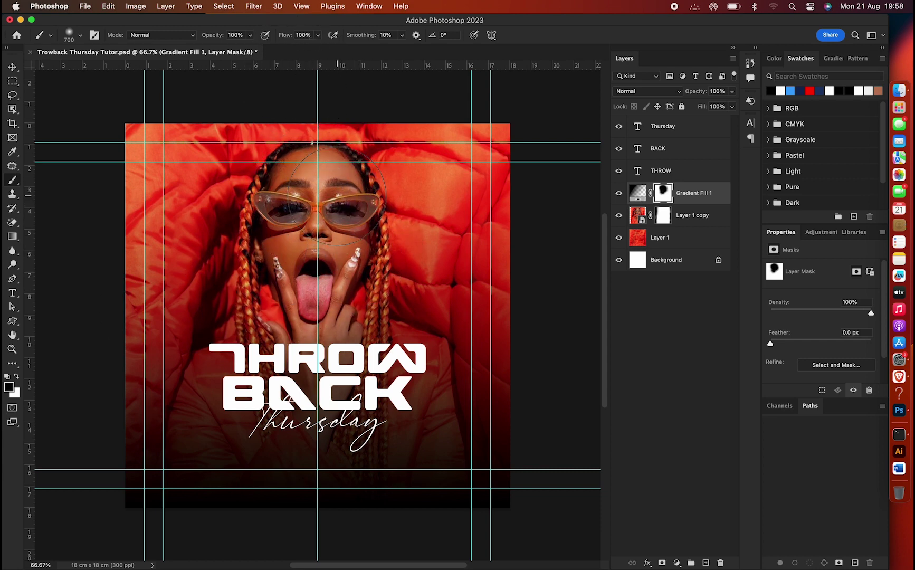
pyautogui.press('F2')
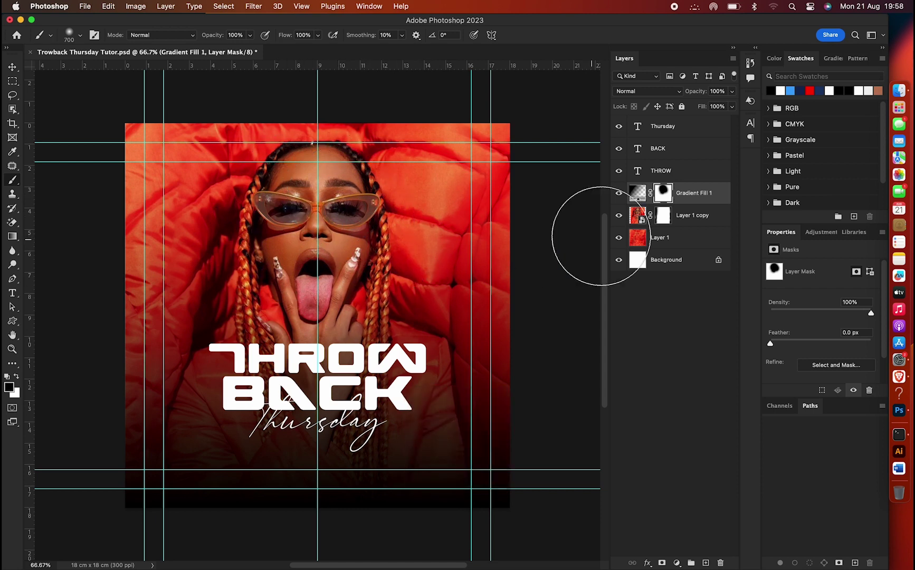
pyautogui.press('v')
pyautogui.click(691, 135)
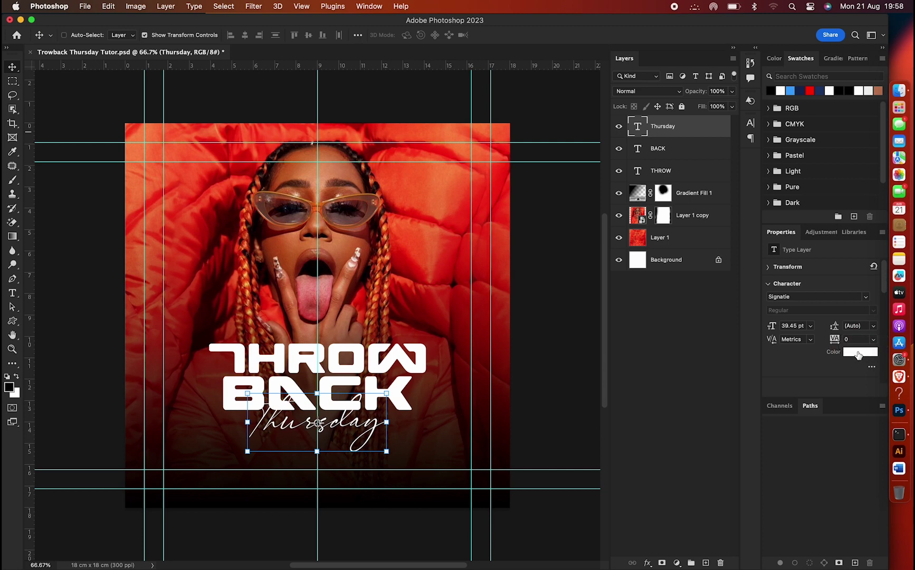
# Color the Thursday text red (f95925) sampled from the photo
pyautogui.click(860, 352)
pyautogui.click(407, 172)
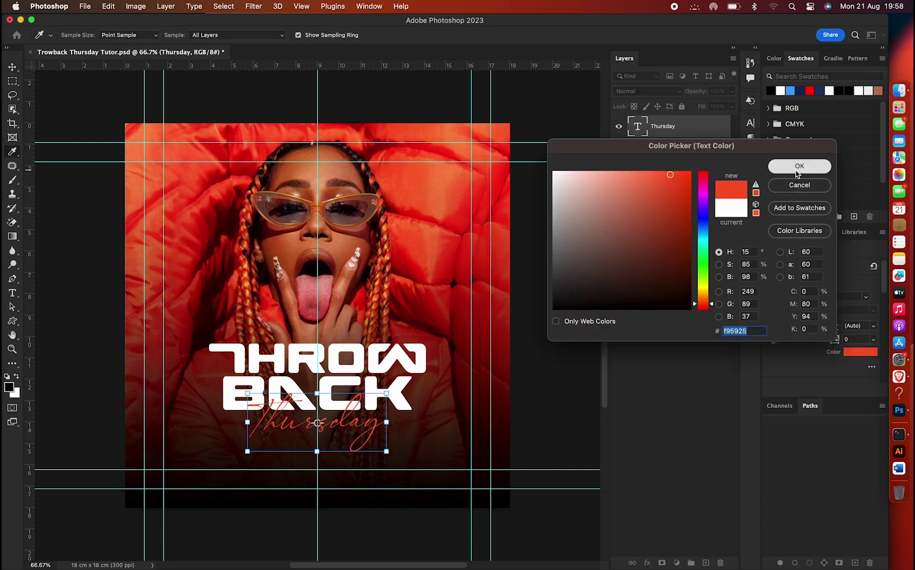
pyautogui.click(799, 166)
# Set the BACK layer's fill to 0%
pyautogui.click(677, 171)
pyautogui.click(689, 153)
pyautogui.click(717, 106)
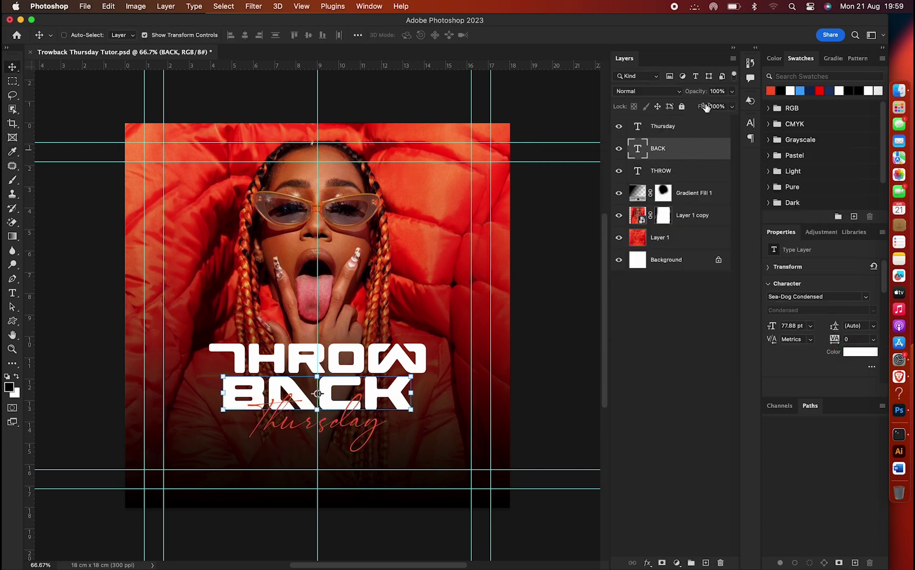
pyautogui.write('0')
pyautogui.press('Return')
# Add a 4 px white centre Stroke to BACK
pyautogui.doubleClick(711, 153)
pyautogui.click(505, 294)
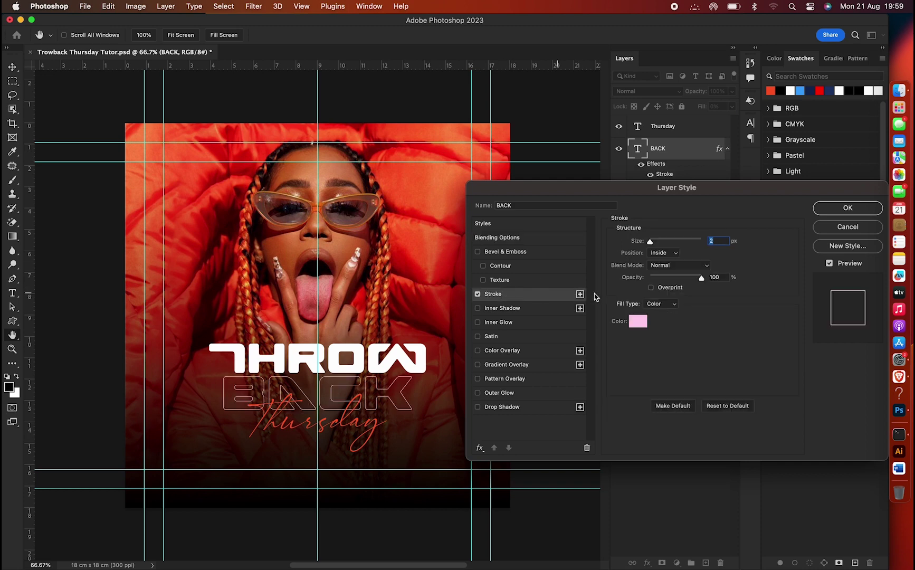
pyautogui.click(664, 253)
pyautogui.click(669, 264)
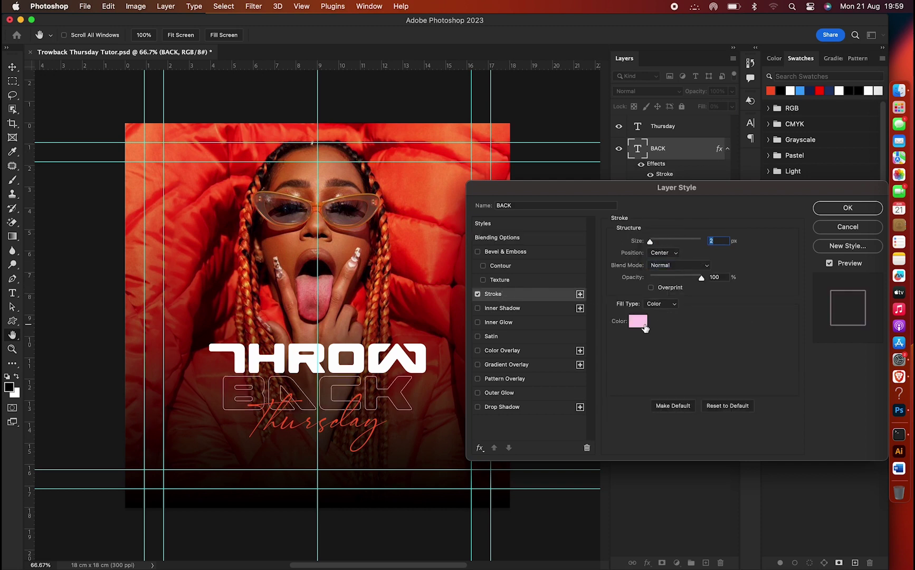
pyautogui.click(637, 321)
pyautogui.write('ffffff')
pyautogui.click(800, 165)
pyautogui.press('Up')
pyautogui.press('Up')
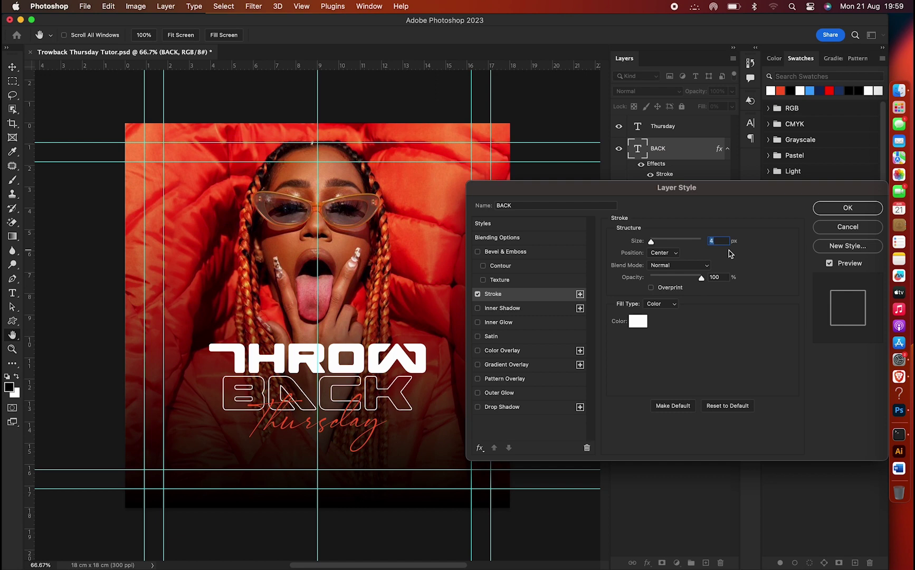
# Add a red f95925 Outer Glow to BACK at 81% opacity, widened
pyautogui.click(509, 395)
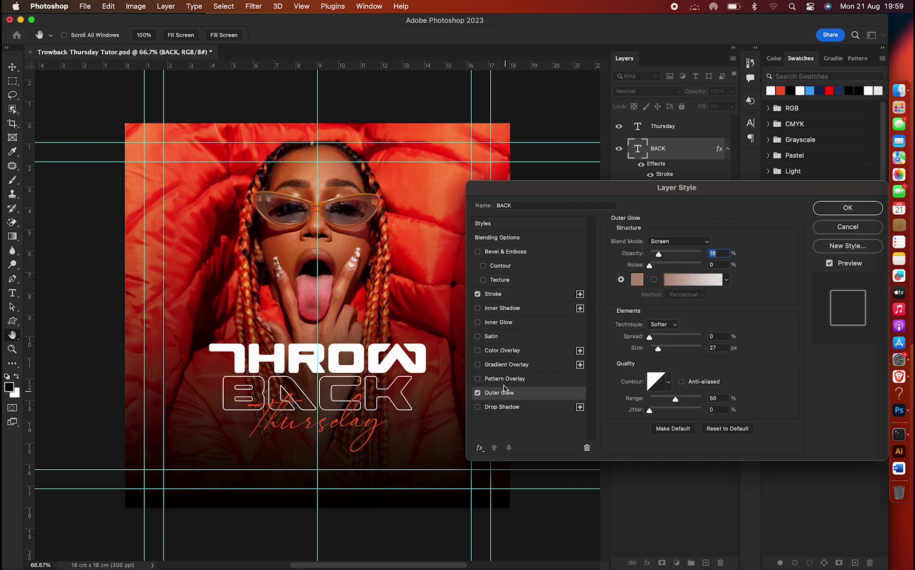
pyautogui.click(637, 279)
pyautogui.write('f95925')
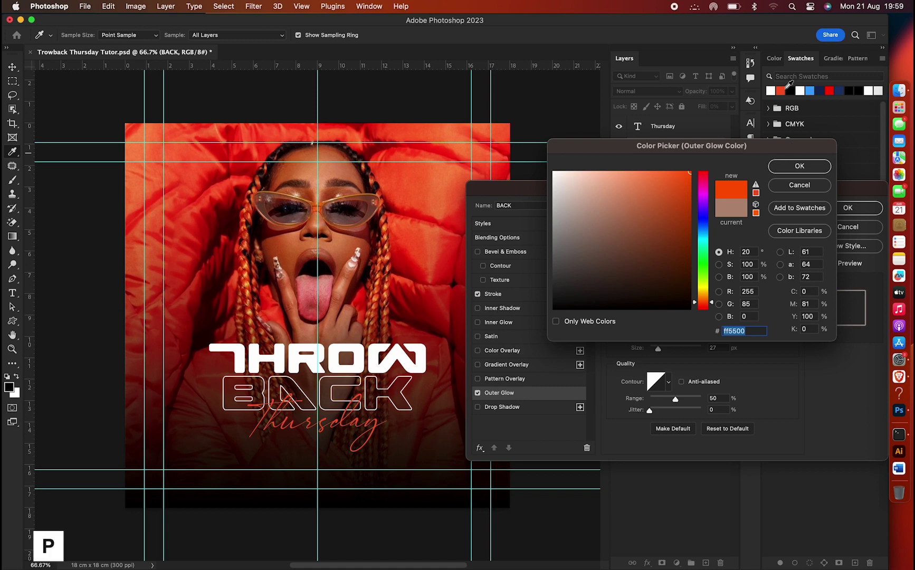
pyautogui.click(799, 167)
pyautogui.moveTo(687, 253); pyautogui.dragTo(691, 256)
pyautogui.moveTo(657, 349); pyautogui.dragTo(667, 352)
pyautogui.click(664, 350)
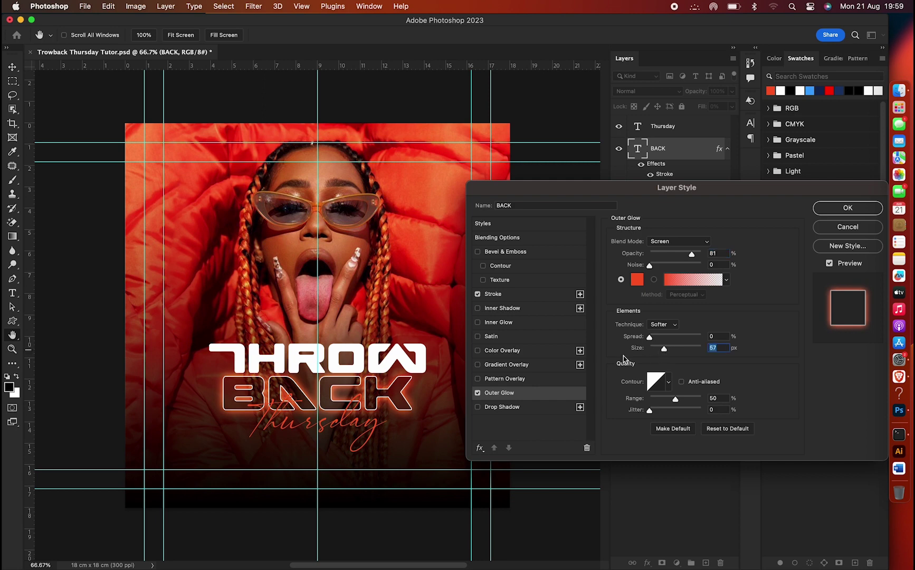
# Add a red Inner Glow to BACK at about 85% opacity with 0 choke
pyautogui.click(499, 323)
pyautogui.click(637, 280)
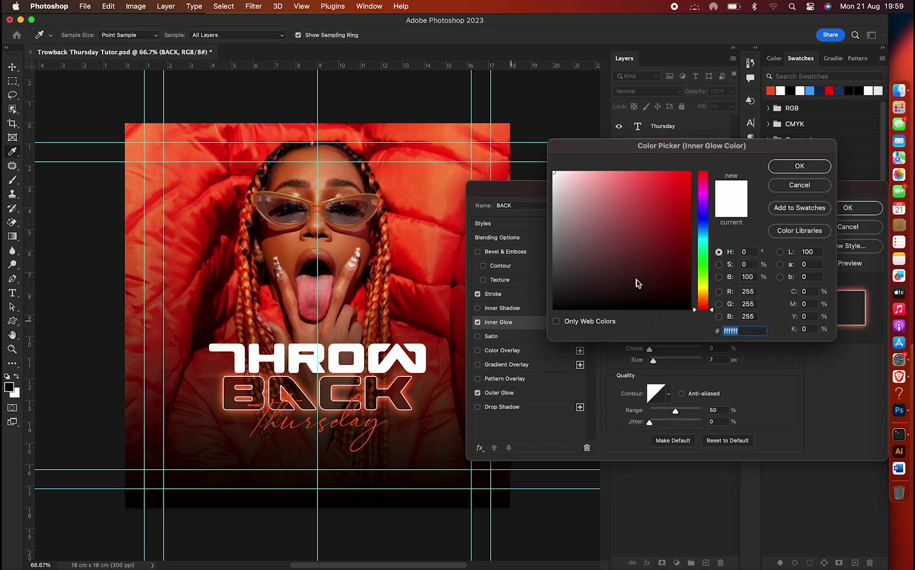
pyautogui.click(774, 93)
pyautogui.click(799, 165)
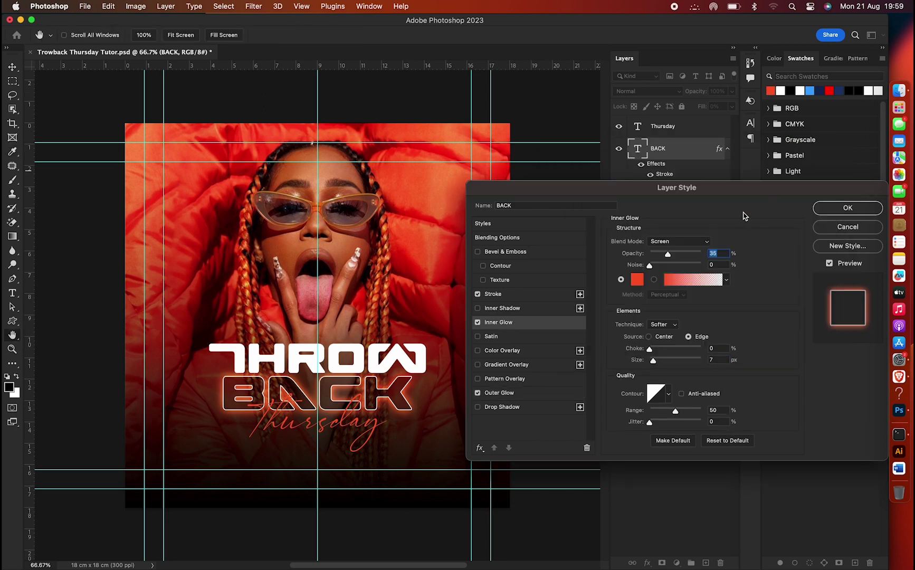
pyautogui.moveTo(654, 359)
pyautogui.mouseDown()
pyautogui.moveTo(661, 360)
pyautogui.moveTo(659, 349)
pyautogui.mouseUp()
pyautogui.click(656, 350)
pyautogui.moveTo(668, 255); pyautogui.dragTo(694, 255)
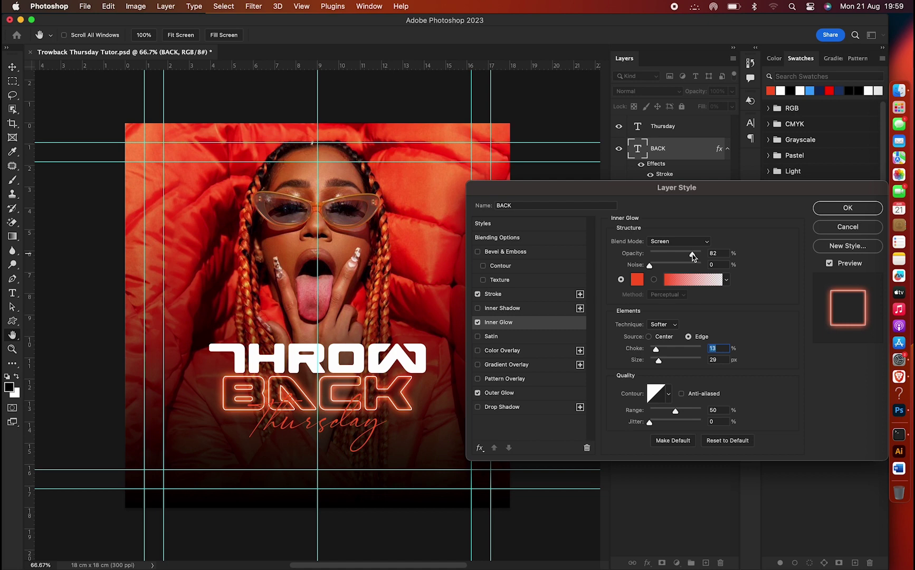
pyautogui.click(692, 256)
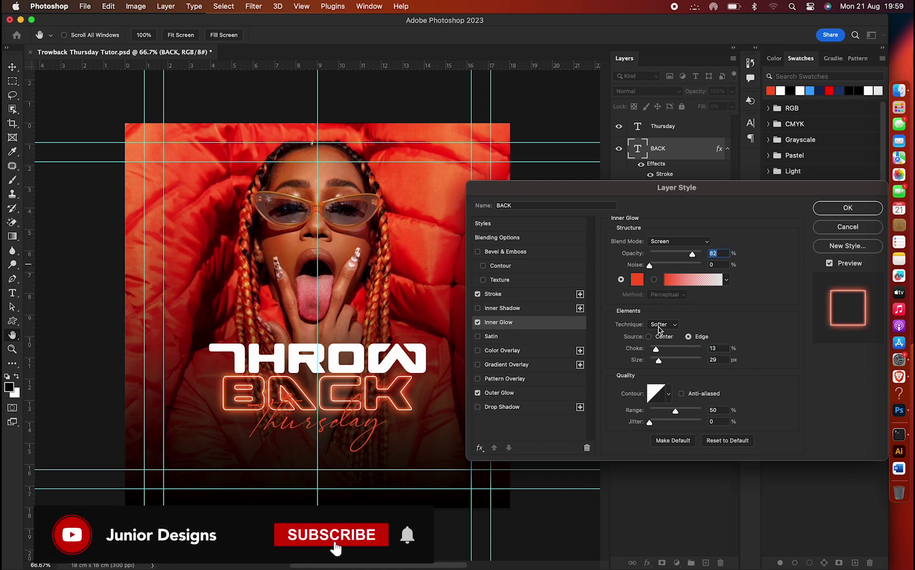
pyautogui.moveTo(655, 349); pyautogui.dragTo(649, 349)
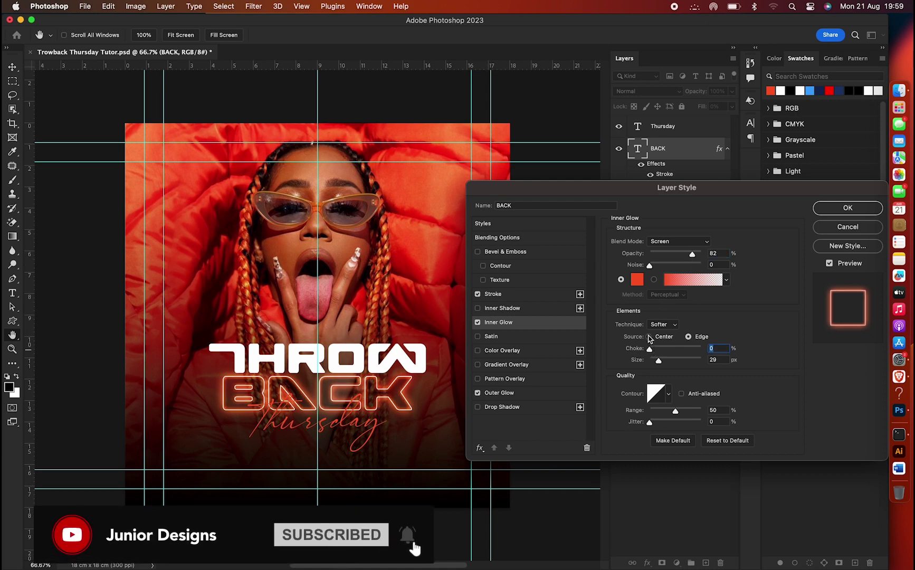
pyautogui.click(847, 207)
pyautogui.click(727, 148)
pyautogui.click(686, 129)
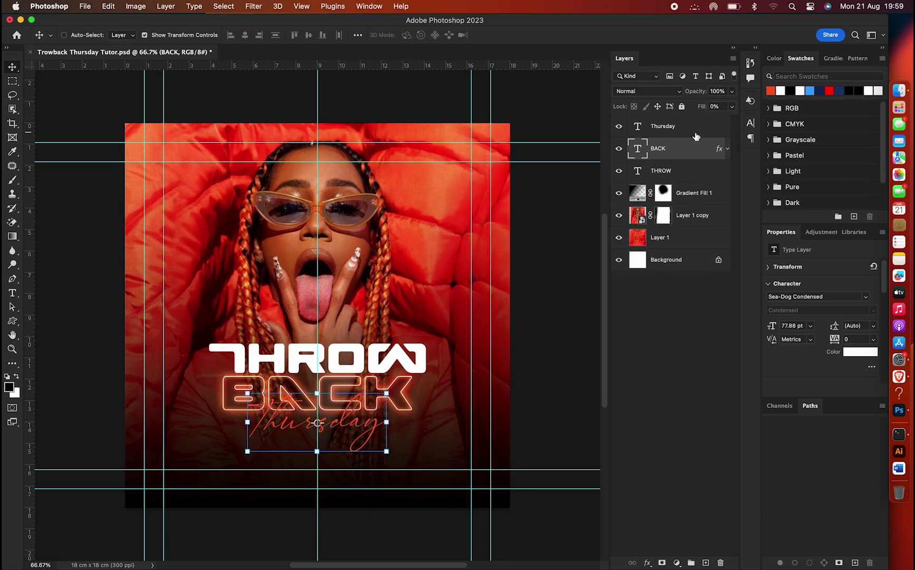
# Nudge THROW left and set the Thursday text back to white
pyautogui.click(687, 173)
pyautogui.press('Left')
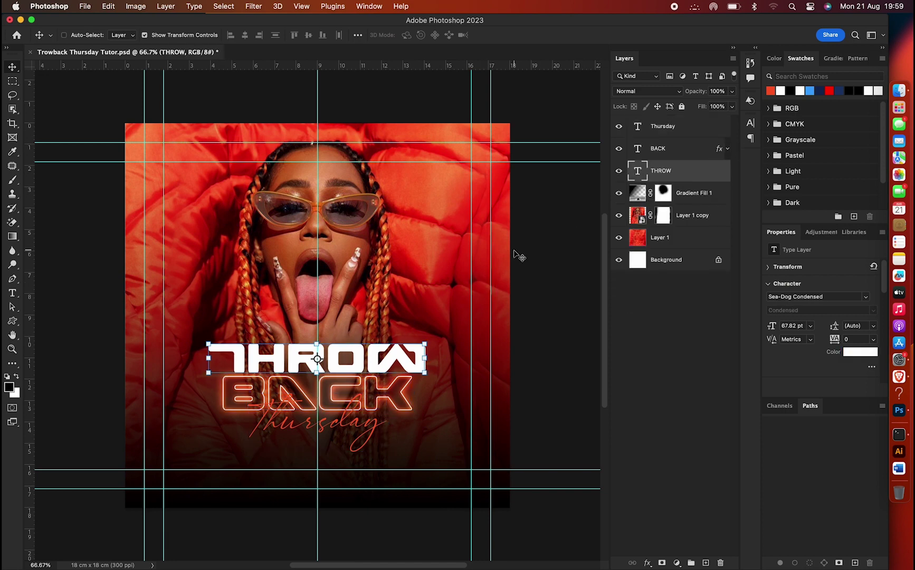
pyautogui.click(686, 127)
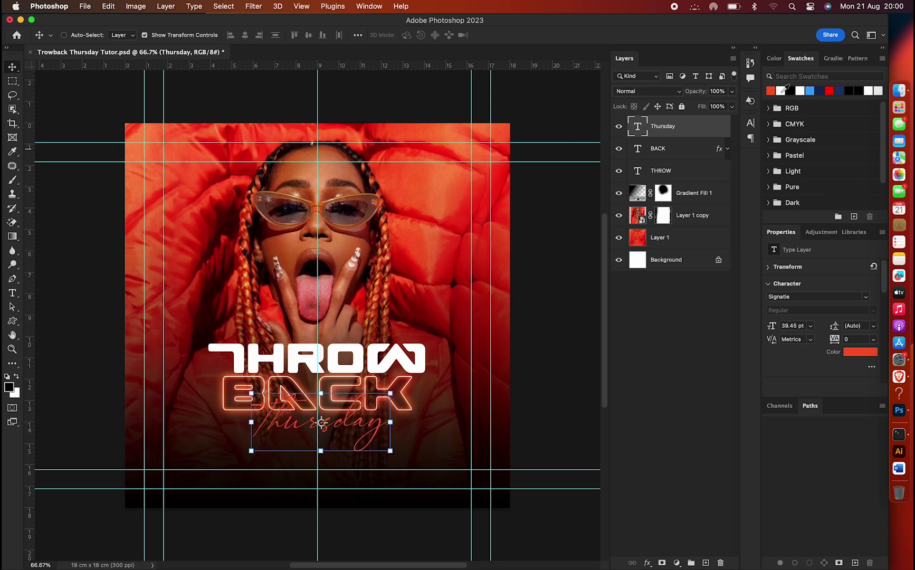
pyautogui.click(782, 91)
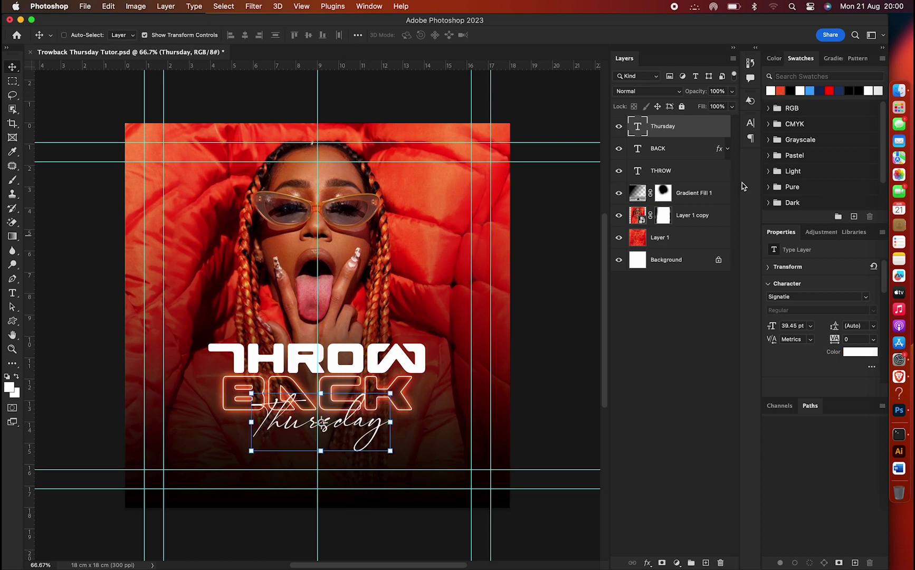
# Move THROW and BACK up together and scale them to about 113%
pyautogui.click(695, 152)
pyautogui.keyDown('shift'); pyautogui.click(686, 171); pyautogui.keyUp('shift')
pyautogui.moveTo(371, 383); pyautogui.dragTo(371, 363)
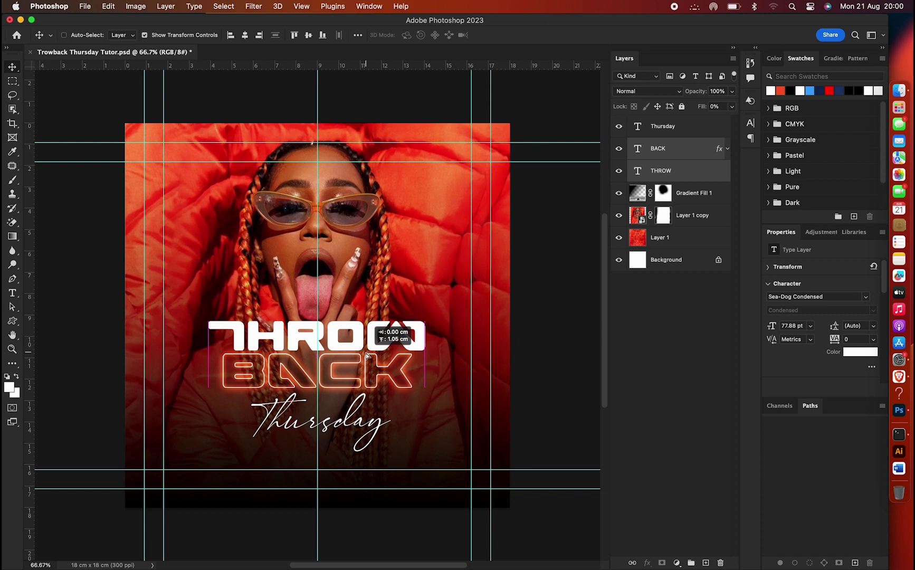
pyautogui.click(673, 126)
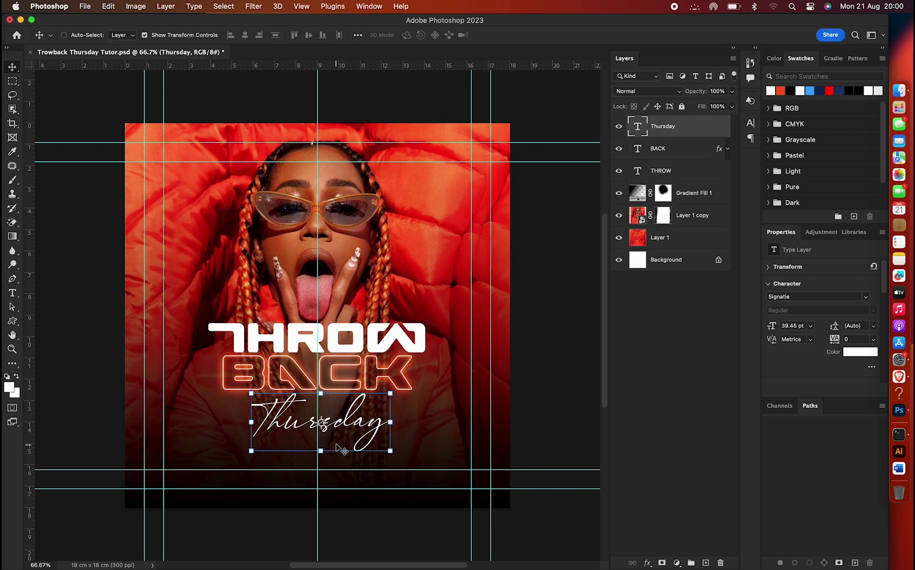
pyautogui.click(694, 147)
pyautogui.keyDown('shift'); pyautogui.click(662, 176); pyautogui.keyUp('shift')
pyautogui.moveTo(316, 390); pyautogui.dragTo(316, 398)
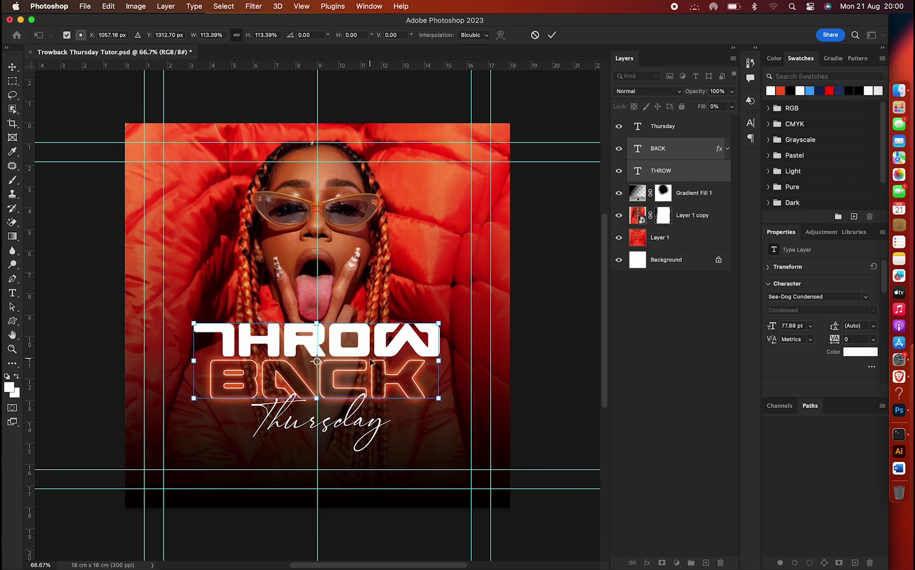
pyautogui.press('Return')
# Raise Thursday toward BACK, then try a black offset copy and delete it
pyautogui.click(686, 129)
pyautogui.moveTo(350, 421); pyautogui.dragTo(350, 412)
pyautogui.hotkey('ctrl', 'j')
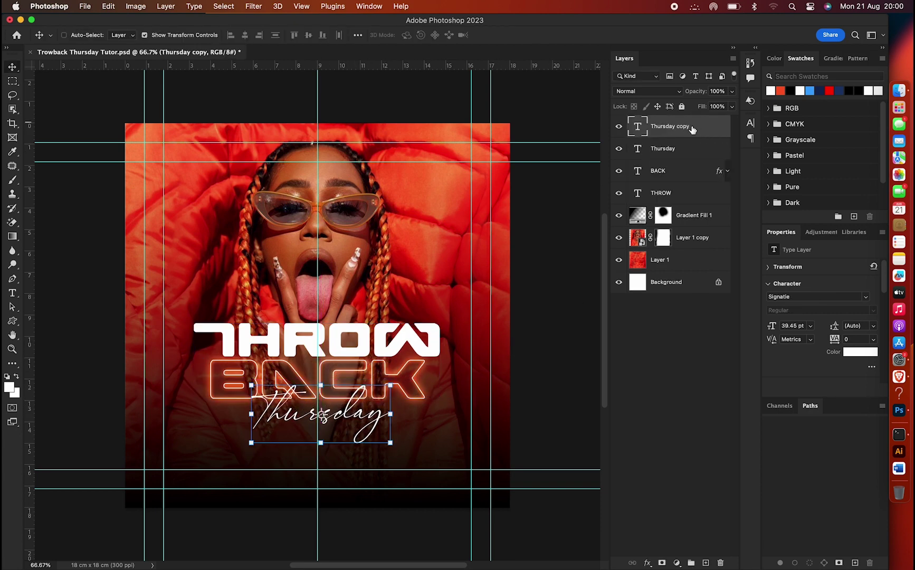
pyautogui.hotkey('ctrl', '[')
pyautogui.press('d')
pyautogui.hotkey('alt', 'BackSpace')
pyautogui.press('Right')
pyautogui.press('Right')
pyautogui.press('Down')
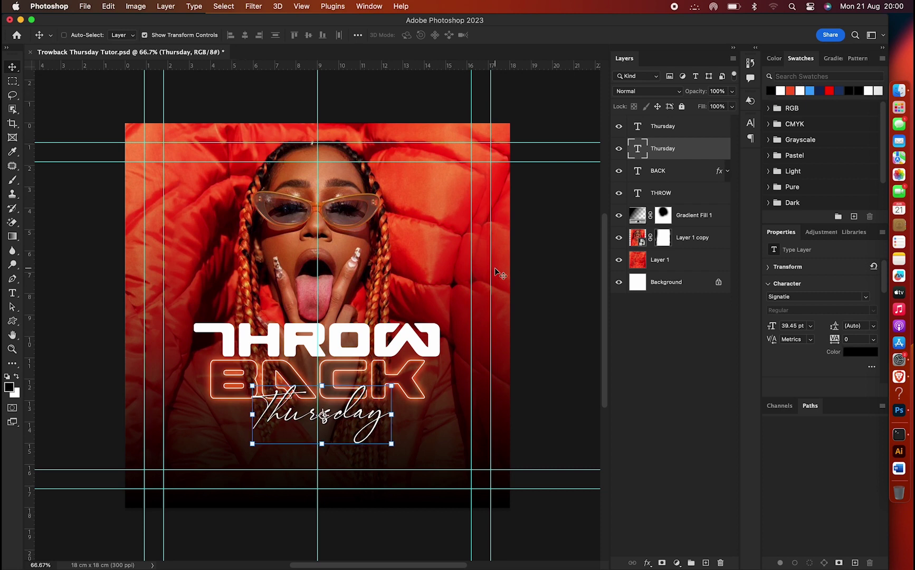
pyautogui.press('BackSpace')
pyautogui.doubleClick(723, 132)
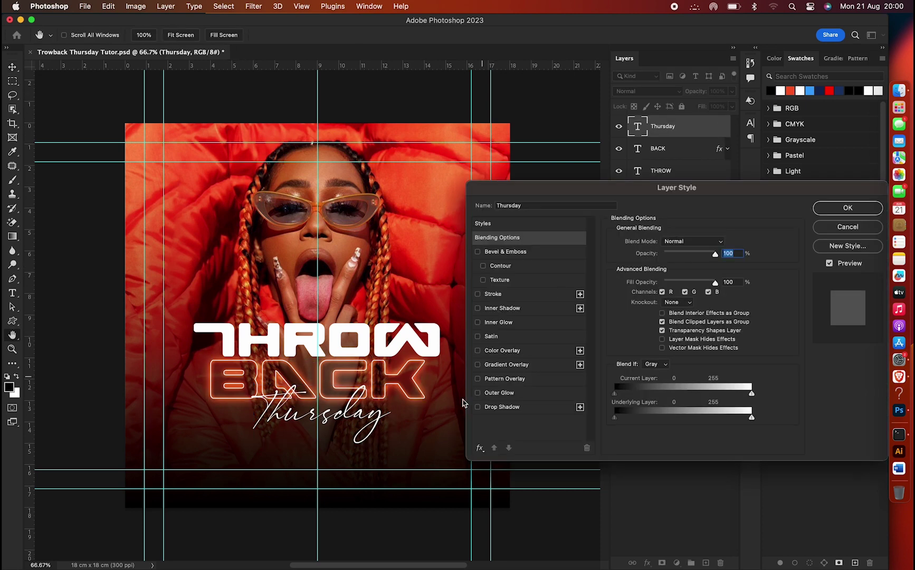
# Give Thursday a Multiply drop shadow: 28% opacity, 11 px distance, 9 px size
pyautogui.click(502, 407)
pyautogui.moveTo(666, 258)
pyautogui.mouseDown()
pyautogui.moveTo(674, 257)
pyautogui.moveTo(649, 268)
pyautogui.mouseUp()
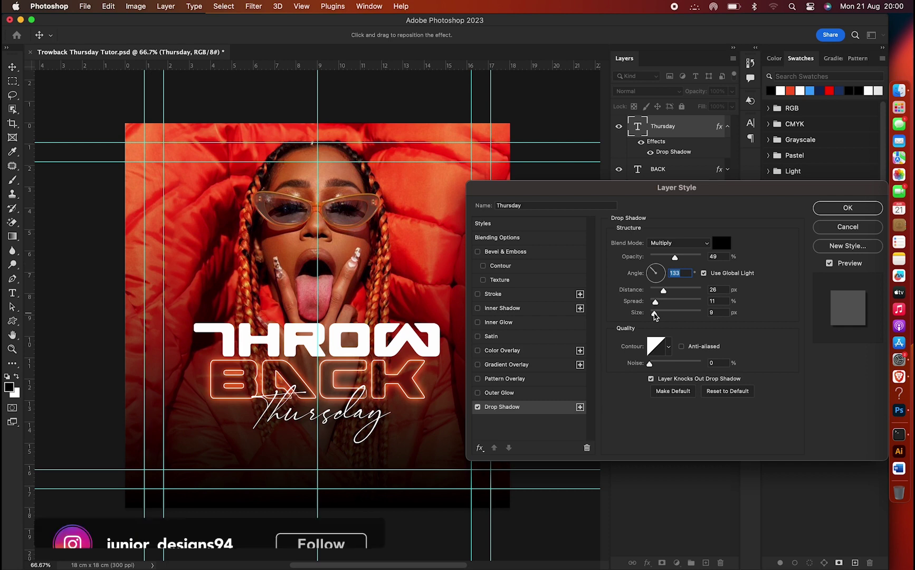
pyautogui.moveTo(663, 290); pyautogui.dragTo(655, 291)
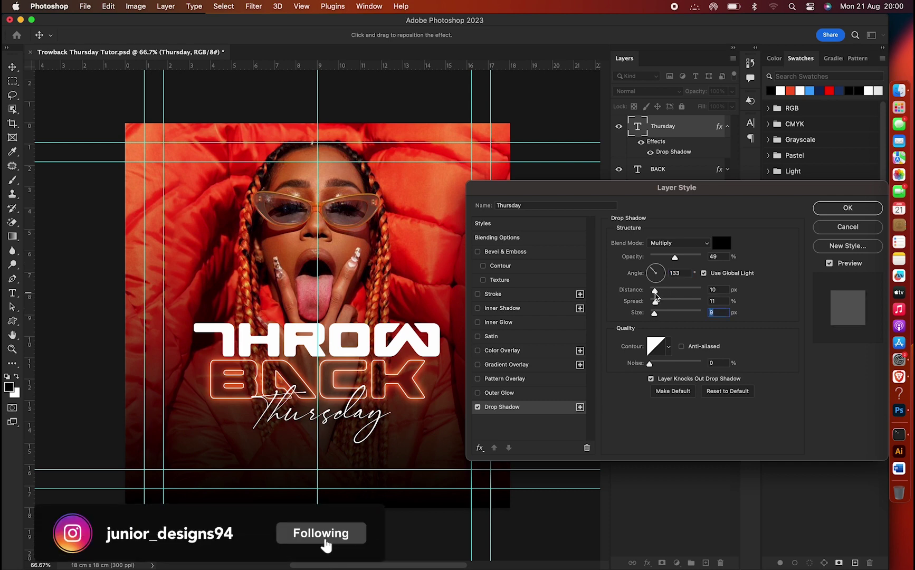
pyautogui.moveTo(674, 257); pyautogui.dragTo(668, 257)
pyautogui.click(664, 256)
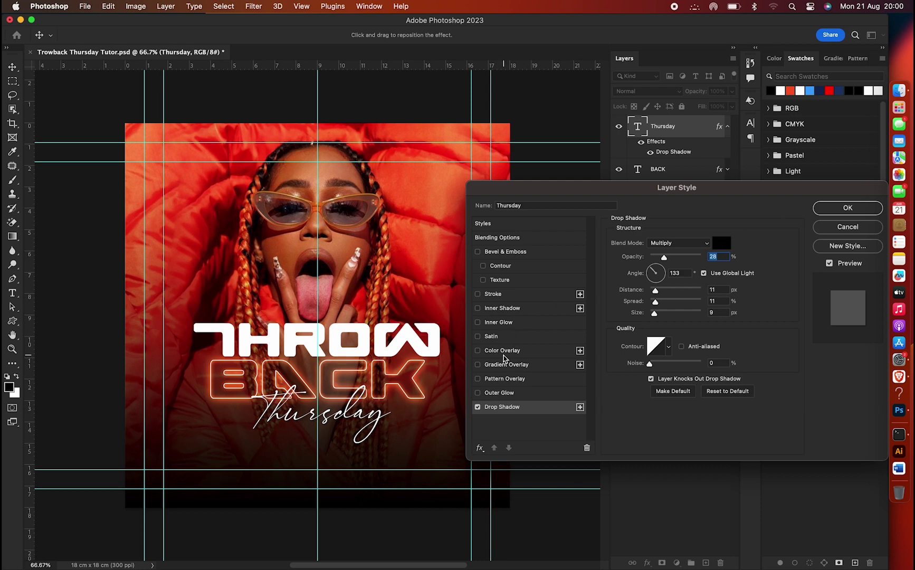
pyautogui.click(839, 210)
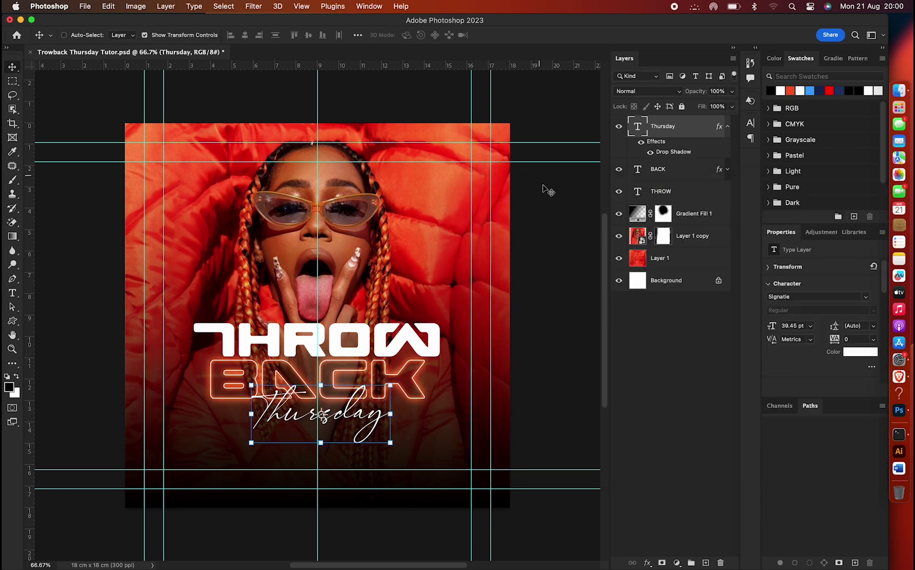
pyautogui.click(728, 128)
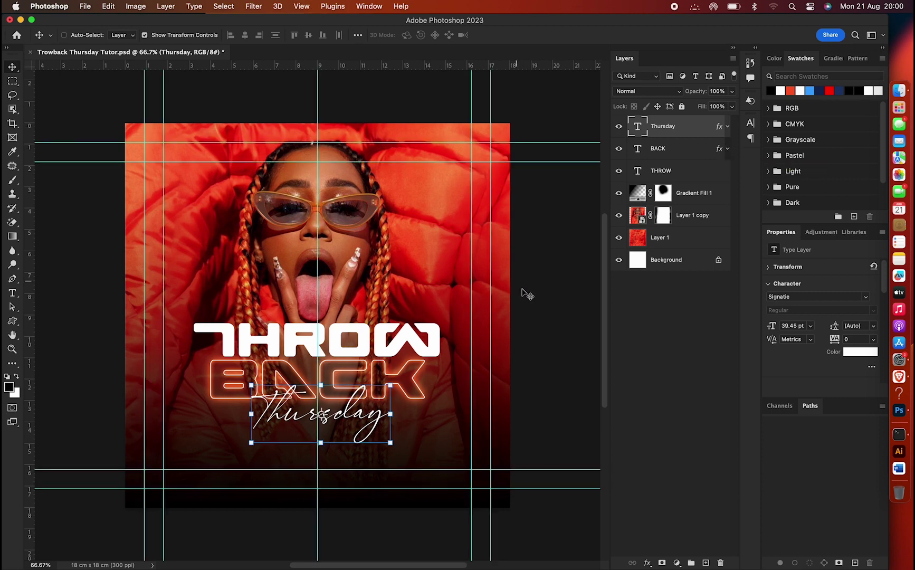
pyautogui.press('t')
pyautogui.click(670, 151)
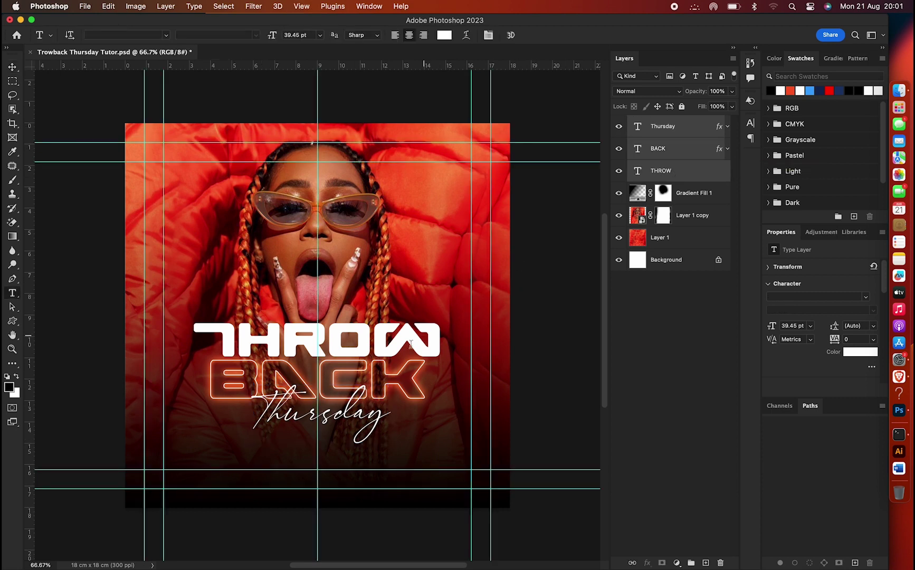
# Shrink the THROW and BACK titles together to about 82%
pyautogui.press('v')
pyautogui.keyDown('shift'); pyautogui.click(671, 166); pyautogui.keyUp('shift')
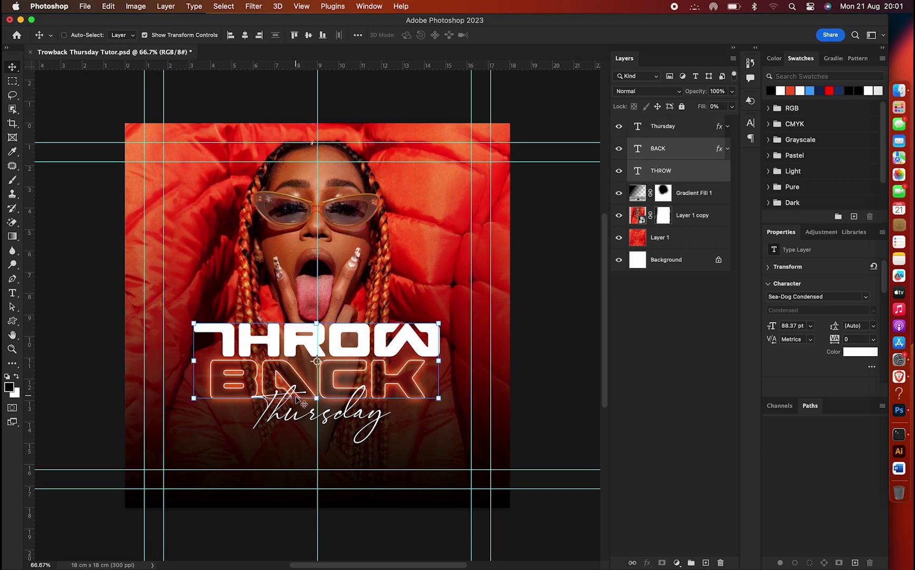
pyautogui.hotkey('ctrl', 't')
pyautogui.moveTo(316, 400); pyautogui.dragTo(316, 391)
pyautogui.press('Return')
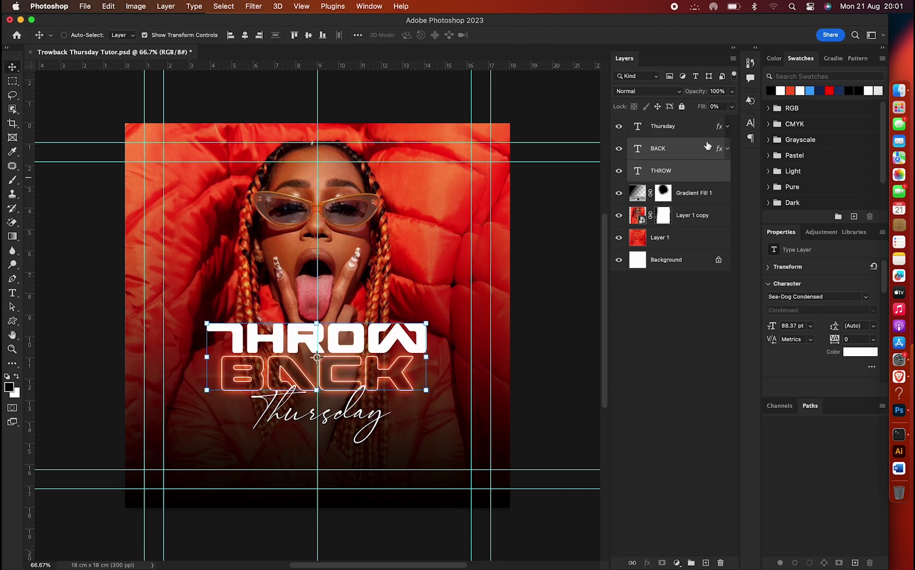
# Raise the Thursday script so it overlaps BACK
pyautogui.hotkey('alt', ']')
pyautogui.moveTo(348, 408); pyautogui.dragTo(345, 394)
pyautogui.press('t')
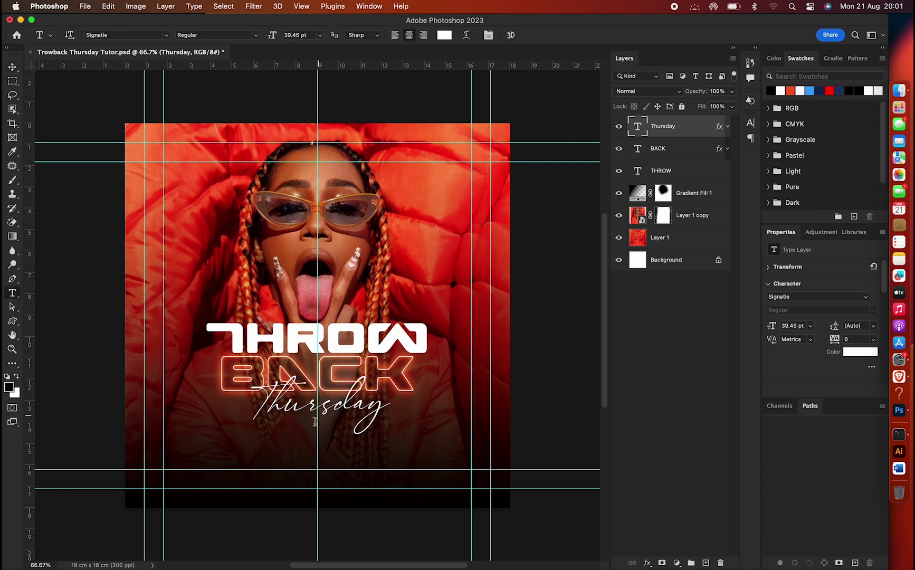
pyautogui.click(295, 450)
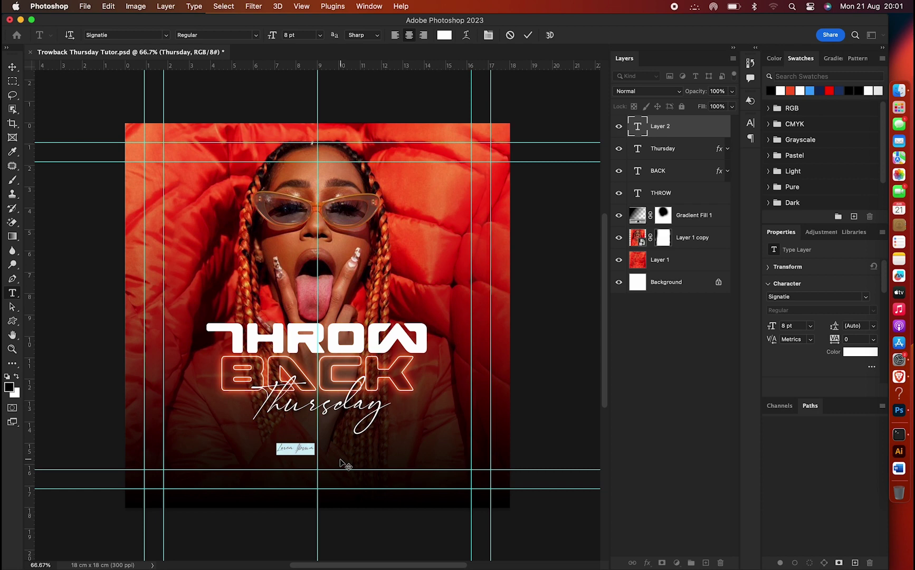
# Add the line 'AT YOUR LOCATION HERE' in the Gobold High font
pyautogui.write('AT YOUR LOCATION HERE')
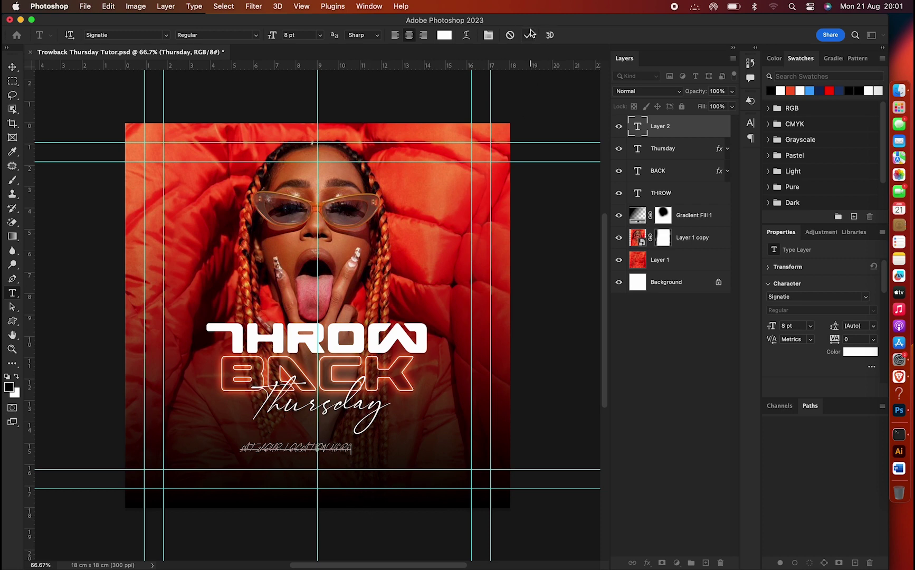
pyautogui.click(530, 34)
pyautogui.click(843, 296)
pyautogui.write('GOB')
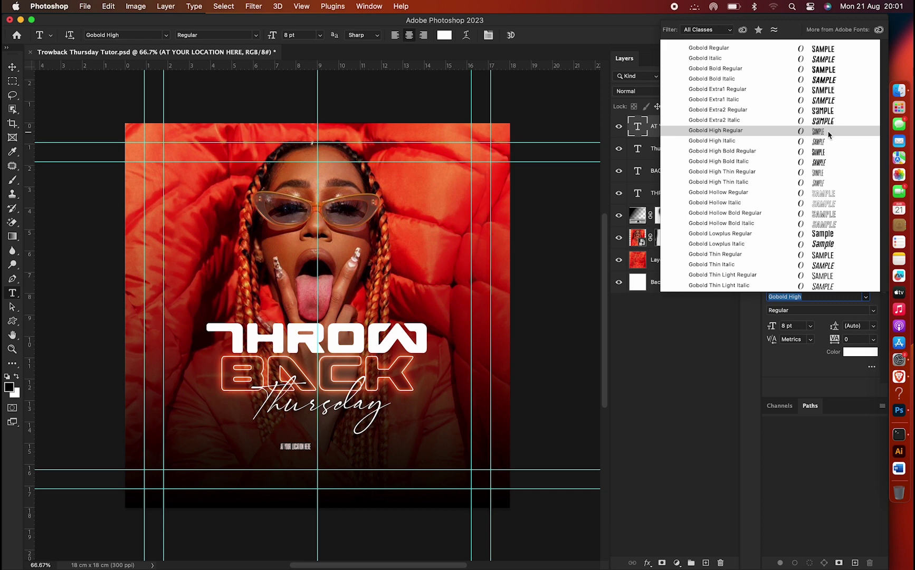
pyautogui.click(828, 132)
# Resize the location line to 18.9 pt, centred, with 500 tracking
pyautogui.press('v')
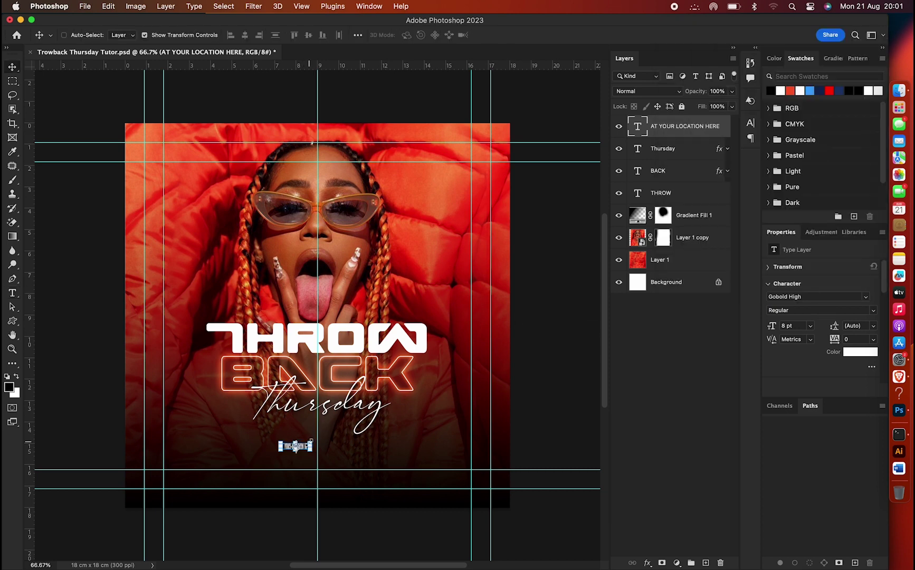
pyautogui.moveTo(311, 441); pyautogui.dragTo(369, 433)
pyautogui.press('Return')
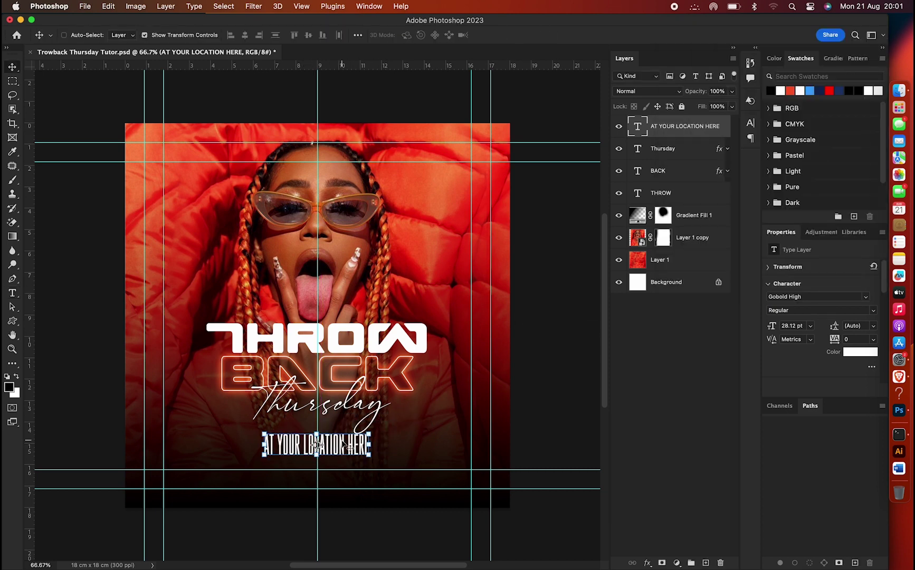
pyautogui.moveTo(369, 434); pyautogui.dragTo(360, 438)
pyautogui.write('500')
pyautogui.press('Return')
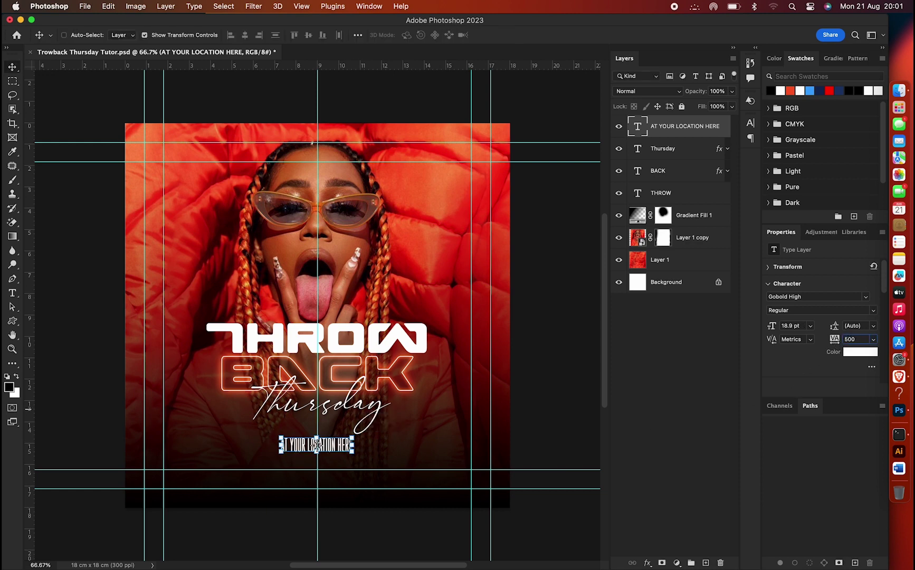
pyautogui.press('Return')
pyautogui.press('super+semicolon')
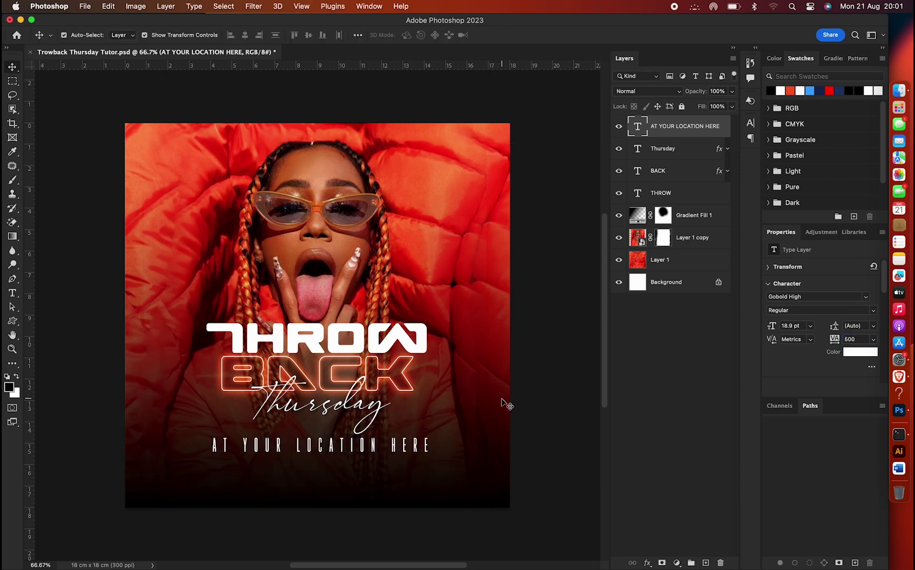
pyautogui.press('super+semicolon')
pyautogui.press('super+semicolon')
pyautogui.press('super+semicolon')
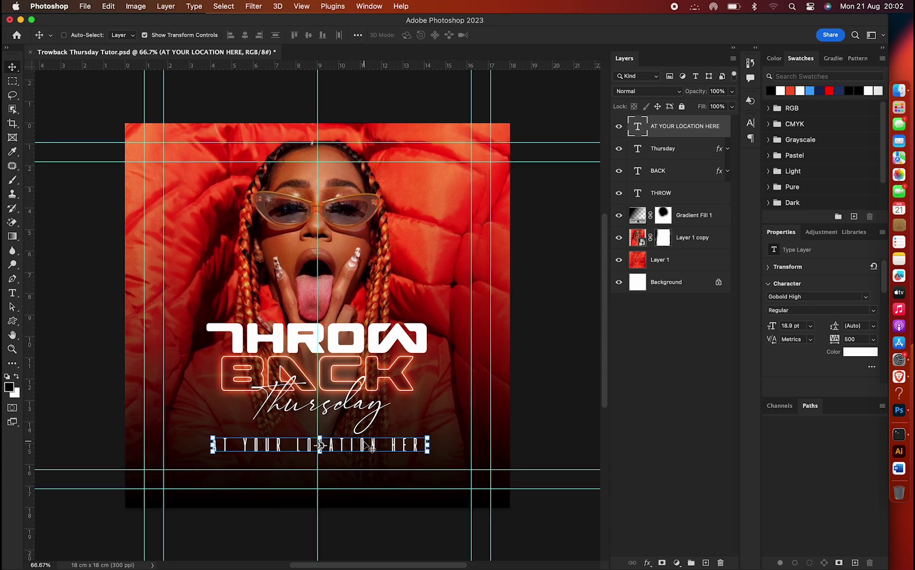
# Duplicate the location line below it and retype it as 'OR RESERVATION PLEASE CALL:' plus the phone number
pyautogui.moveTo(371, 447); pyautogui.dragTo(369, 471)
pyautogui.doubleClick(359, 469)
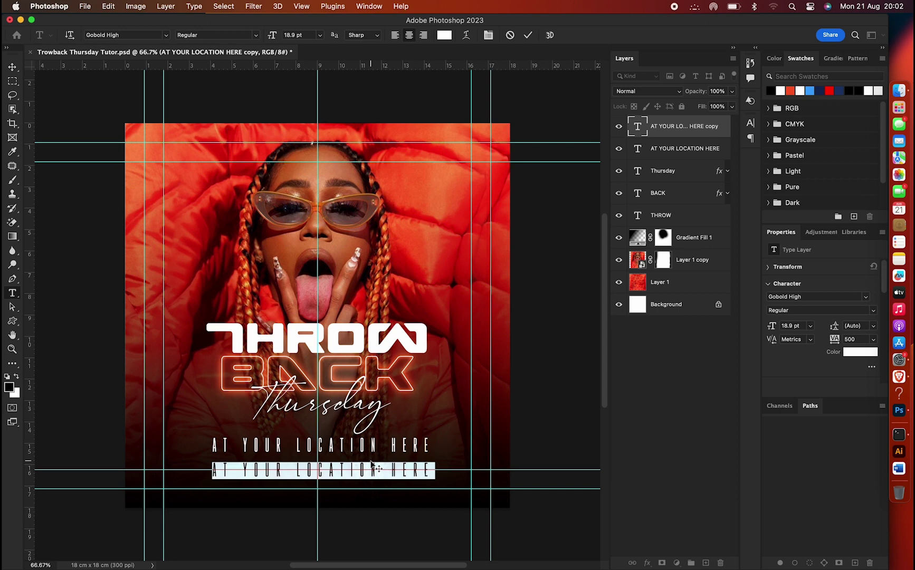
pyautogui.write('OR RESERVATION')
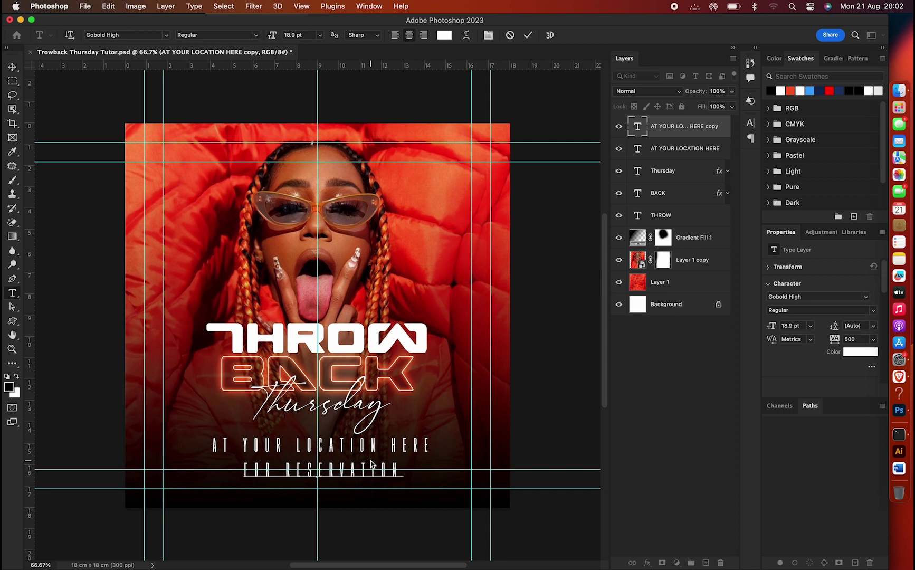
pyautogui.write(' PLEASE CALL: +255 674')
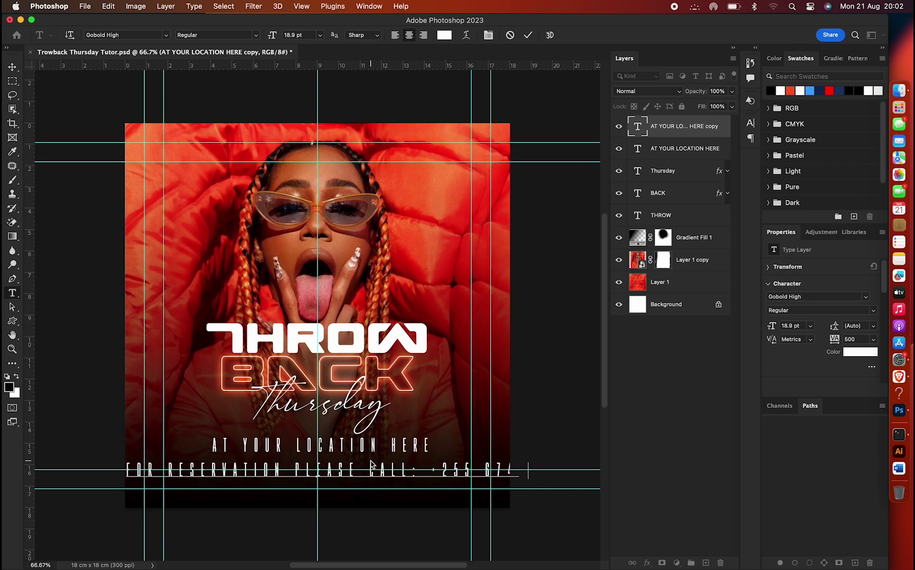
pyautogui.write(' 96')
# Set the reservation line to MADE Outer Sans Regular with tracking 0
pyautogui.press('super+a')
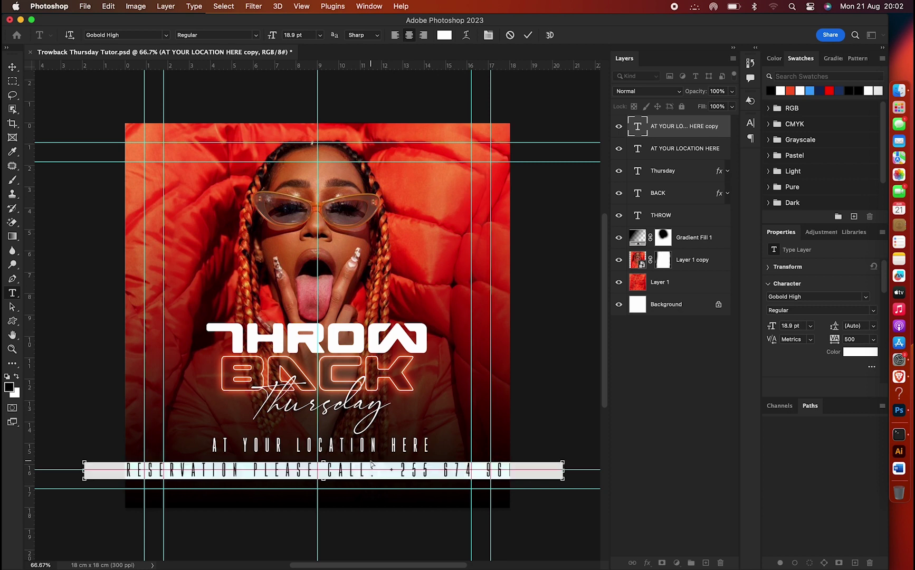
pyautogui.click(824, 297)
pyautogui.write('MADE Outer Sans')
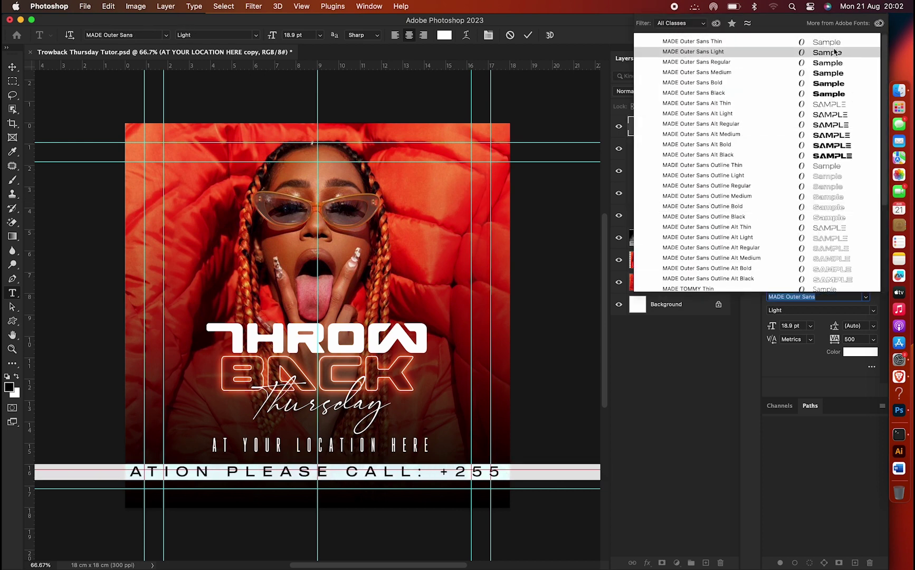
pyautogui.click(832, 63)
pyautogui.click(852, 339)
pyautogui.write('0')
pyautogui.press('Return')
pyautogui.click(529, 36)
# Shrink the reservation line to about 8.26 pt and nudge it up under the location text
pyautogui.hotkey('ctrl', 't')
pyautogui.moveTo(529, 464)
pyautogui.mouseDown()
pyautogui.moveTo(401, 458)
pyautogui.moveTo(414, 457)
pyautogui.mouseUp()
pyautogui.press('Return')
pyautogui.hotkey('shift', 'Up')
pyautogui.hotkey('shift', 'Up')
pyautogui.hotkey('shift', 'Up')
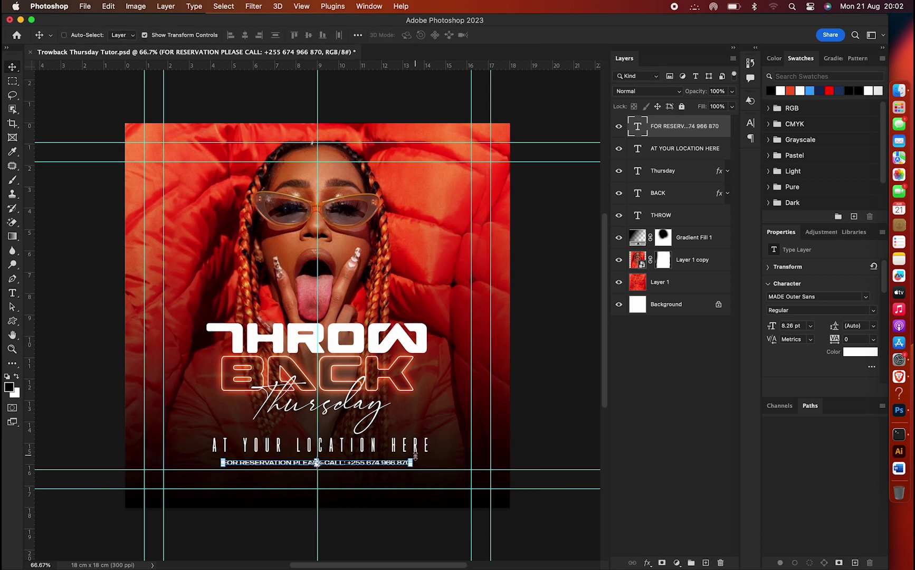
pyautogui.hotkey('ctrl', ';')
pyautogui.hotkey('ctrl', ';')
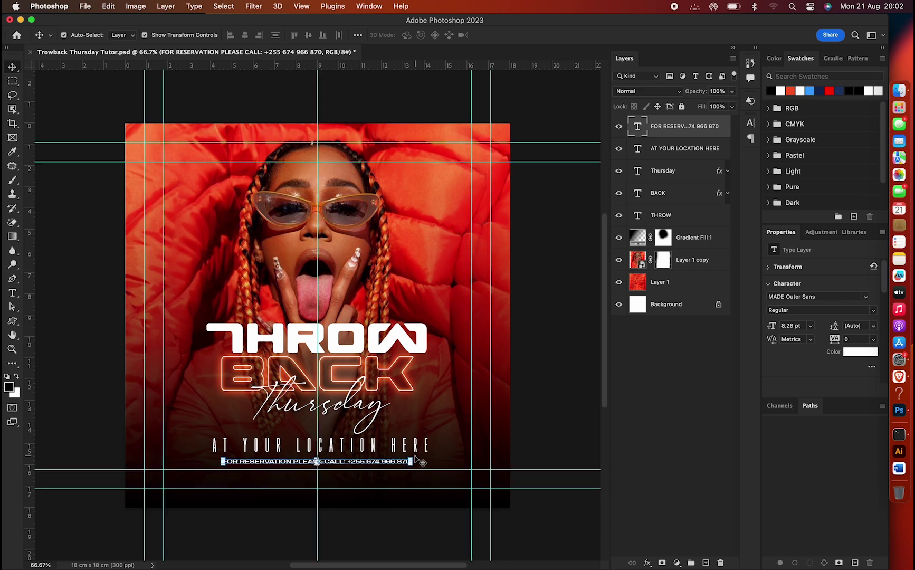
pyautogui.hotkey('ctrl', ';')
pyautogui.hotkey('ctrl', ';')
pyautogui.press('p')
pyautogui.hotkey('ctrl', ';')
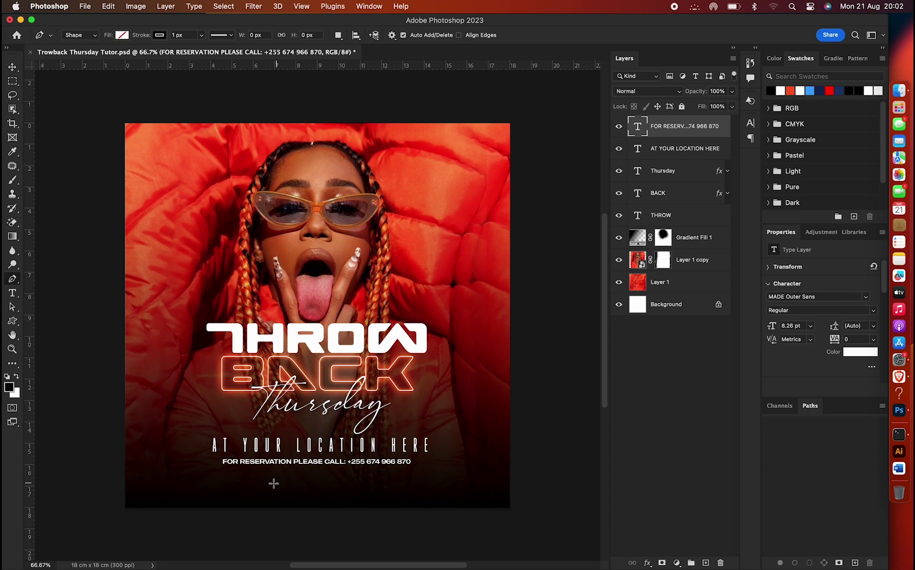
# Draw a 4 px white horizontal rule under the reservation line
pyautogui.click(251, 472)
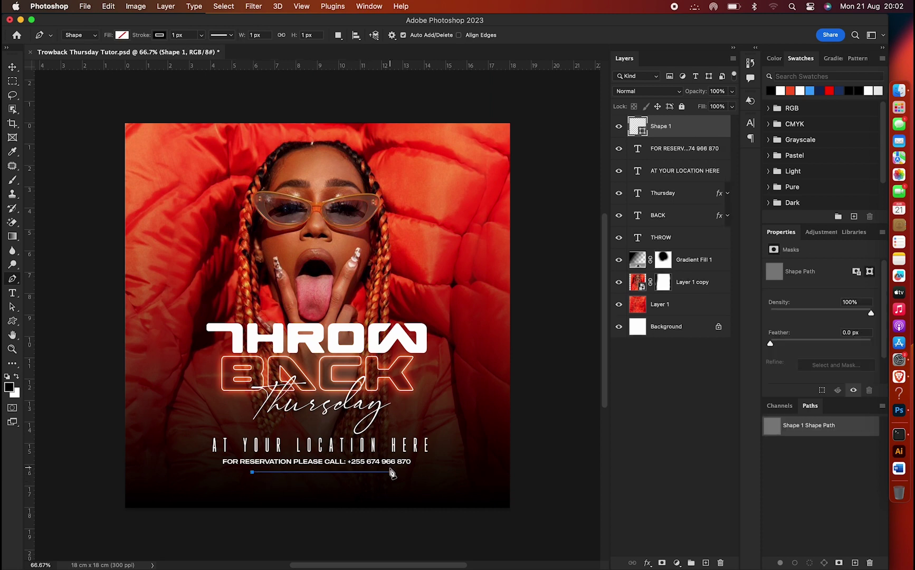
pyautogui.click(391, 472)
pyautogui.write('4')
pyautogui.click(160, 35)
pyautogui.click(101, 90)
pyautogui.click(526, 32)
pyautogui.press('v')
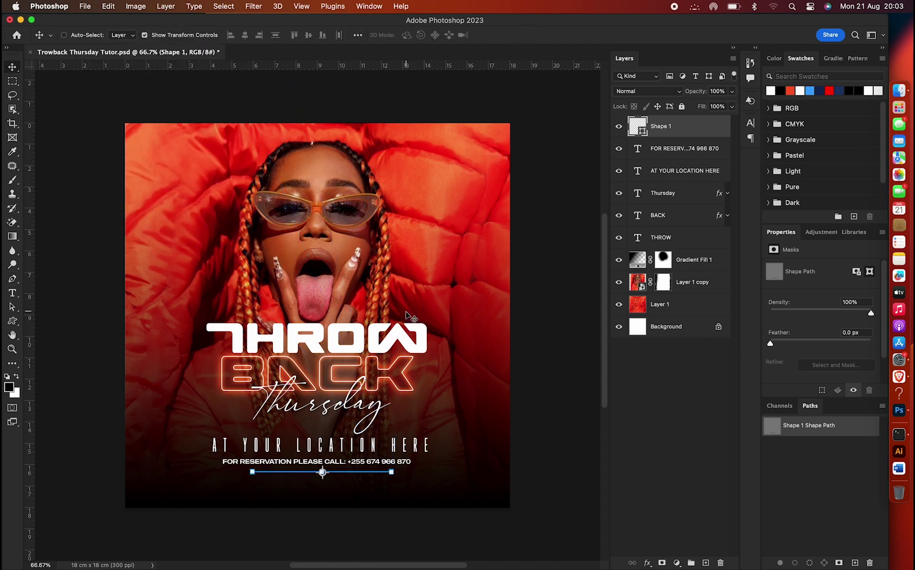
pyautogui.hotkey('ctrl', ';')
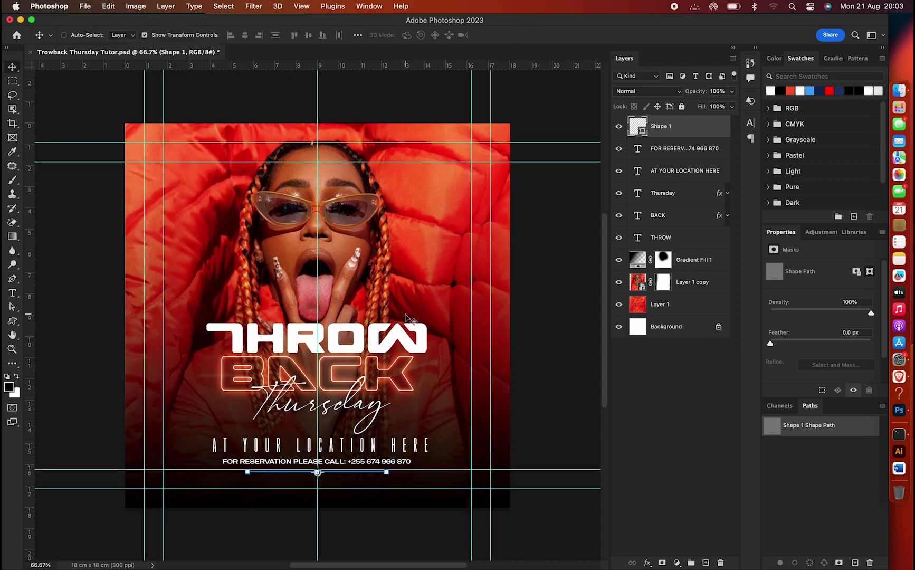
pyautogui.hotkey('ctrl', 'h')
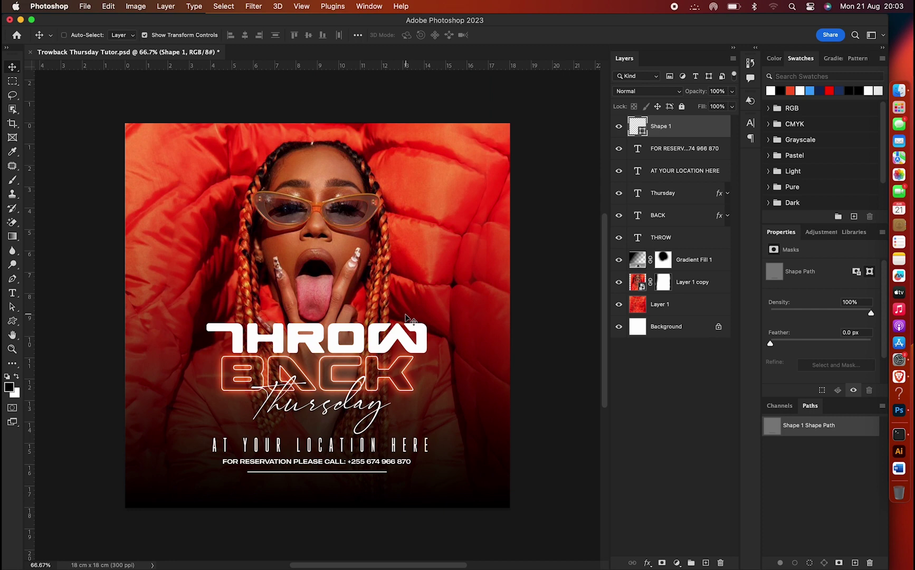
pyautogui.hotkey('ctrl', 'h')
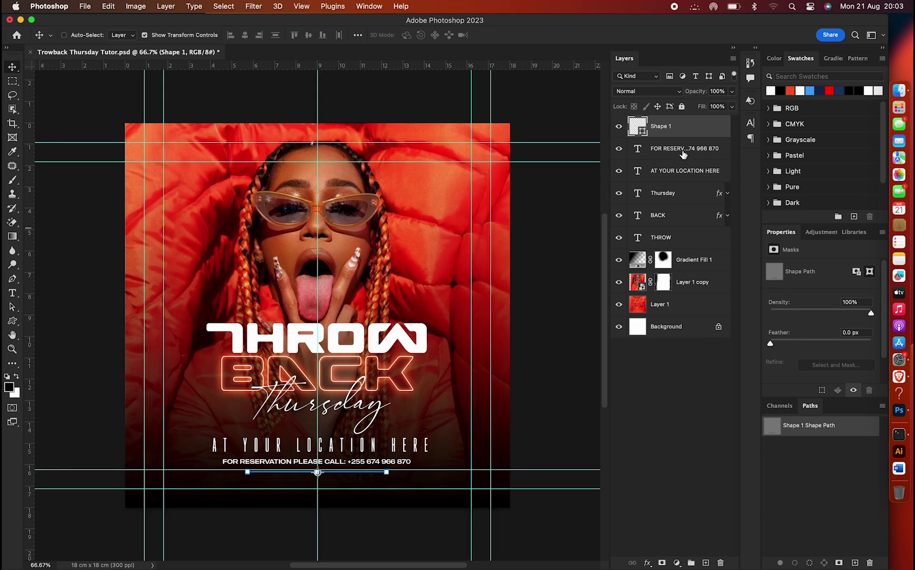
# Select the reservation, location and rule layers and move them about 0.68 cm lower
pyautogui.click(684, 154)
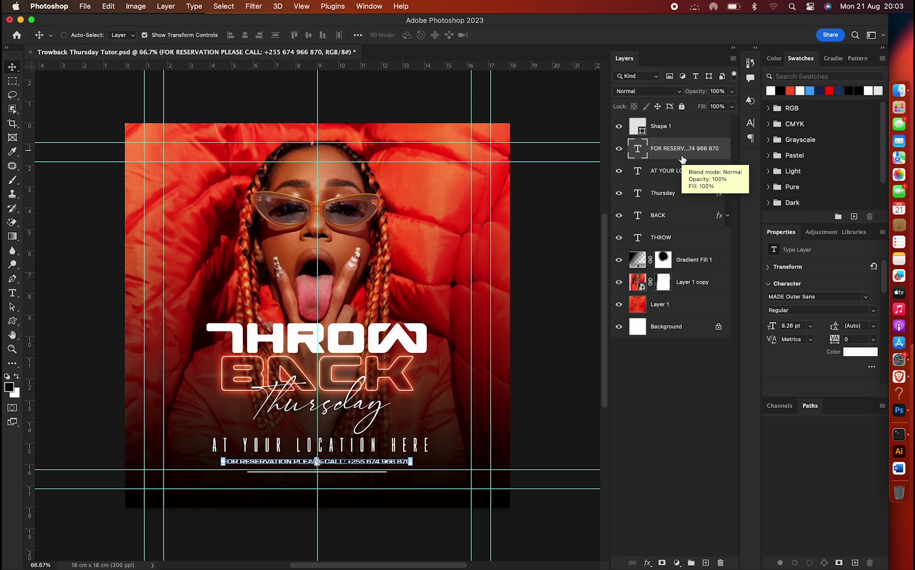
pyautogui.keyDown('super'); pyautogui.click(453, 400); pyautogui.keyUp('super')
pyautogui.click(700, 153)
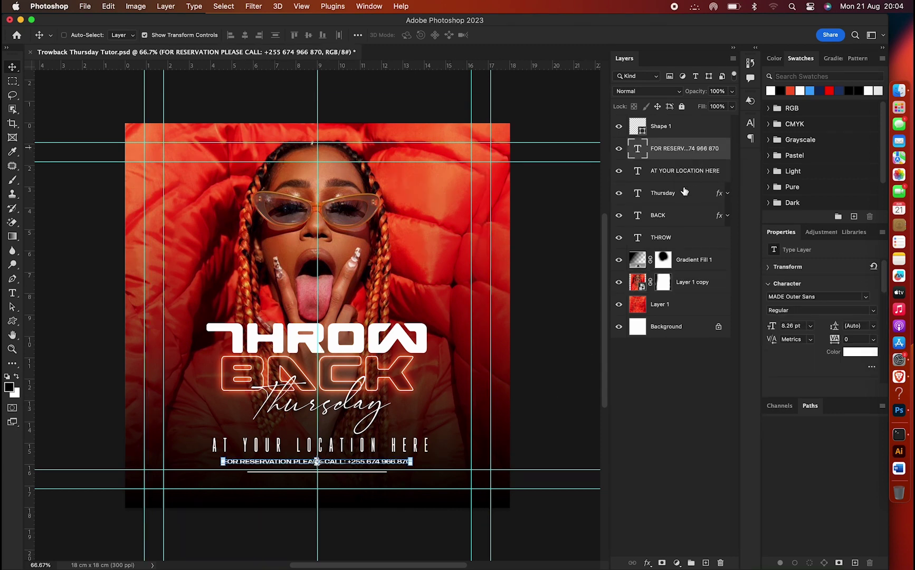
pyautogui.keyDown('shift'); pyautogui.click(679, 170); pyautogui.keyUp('shift')
pyautogui.keyDown('shift'); pyautogui.click(665, 126); pyautogui.keyUp('shift')
pyautogui.moveTo(401, 402); pyautogui.dragTo(401, 419)
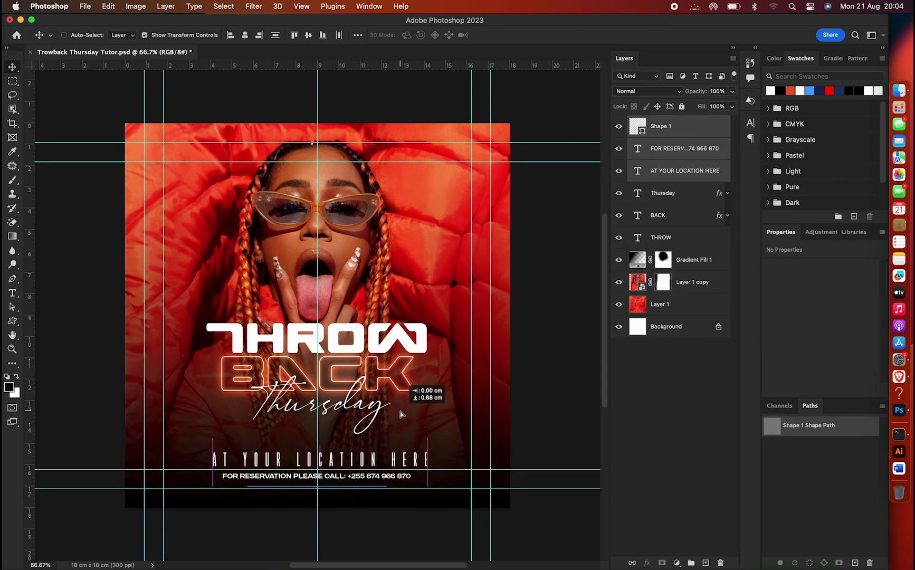
# Copy the reservation line above the location text as 'HOSTED BY: PEACE LOVE' with the name bold
pyautogui.click(681, 153)
pyautogui.moveTo(405, 443); pyautogui.dragTo(405, 408)
pyautogui.doubleClick(351, 443)
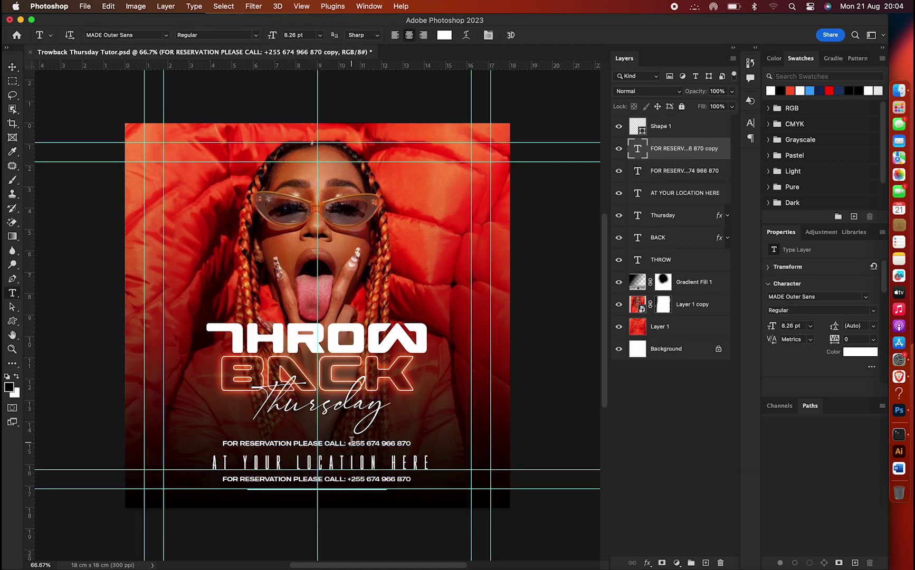
pyautogui.write('HOSTED BY: PEACE LOVE')
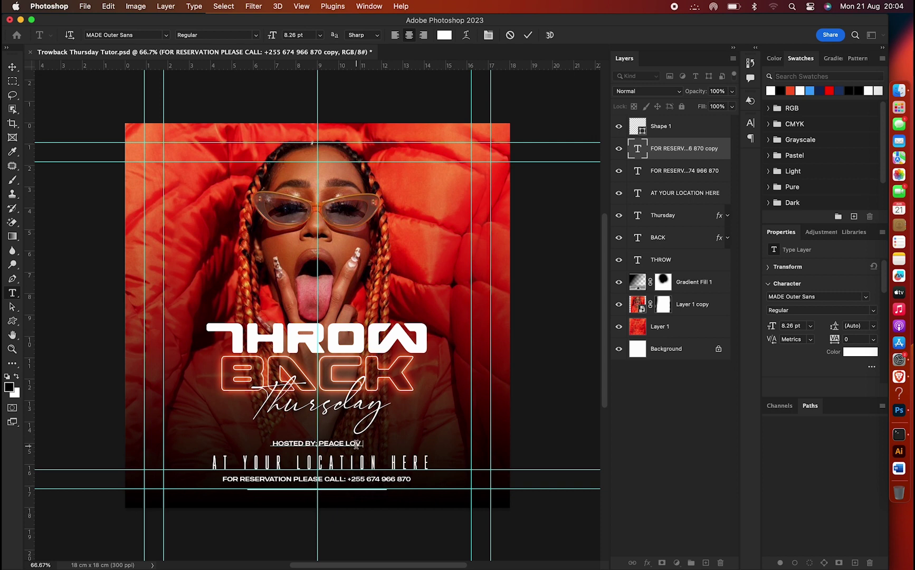
pyautogui.moveTo(316, 443); pyautogui.dragTo(364, 444)
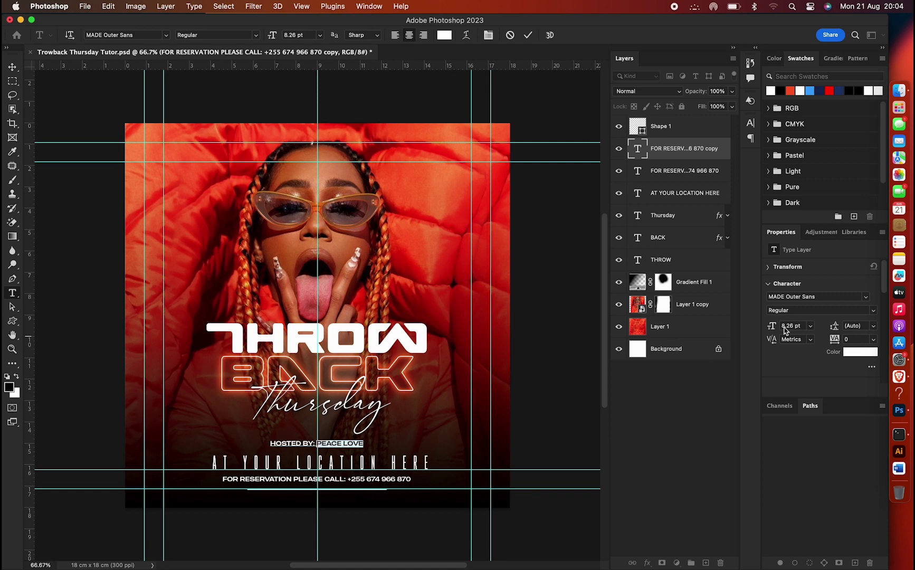
pyautogui.click(855, 310)
pyautogui.click(834, 338)
pyautogui.hotkey('ctrl', 'Return')
# Enlarge the HOSTED BY line to about 12.89 pt and colour it red
pyautogui.hotkey('ctrl', 't')
pyautogui.moveTo(367, 434); pyautogui.dragTo(396, 426)
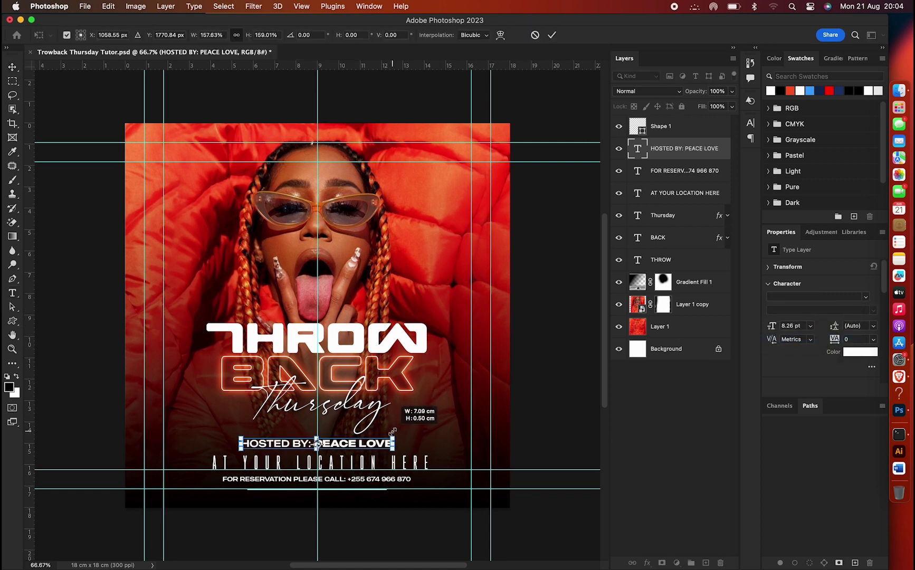
pyautogui.press('Return')
pyautogui.click(790, 91)
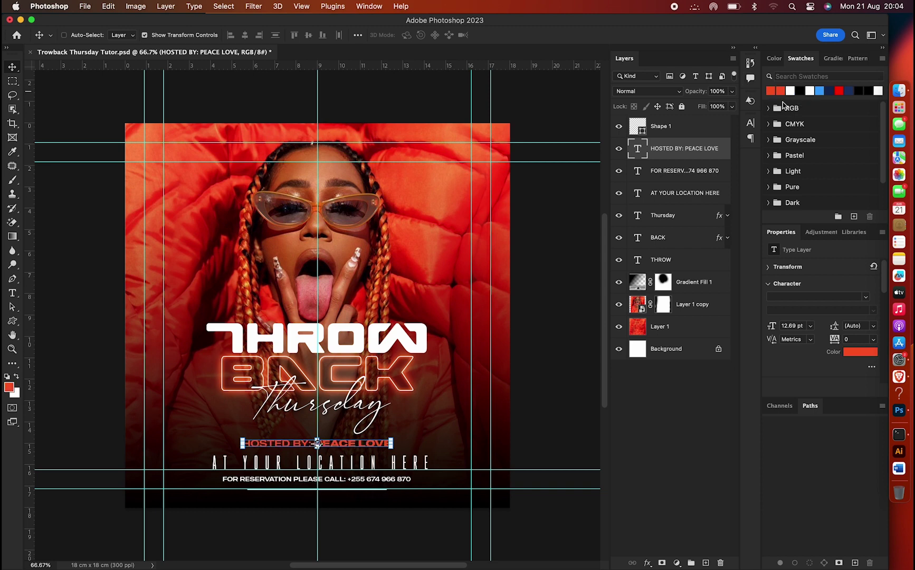
pyautogui.hotkey('ctrl', 'h')
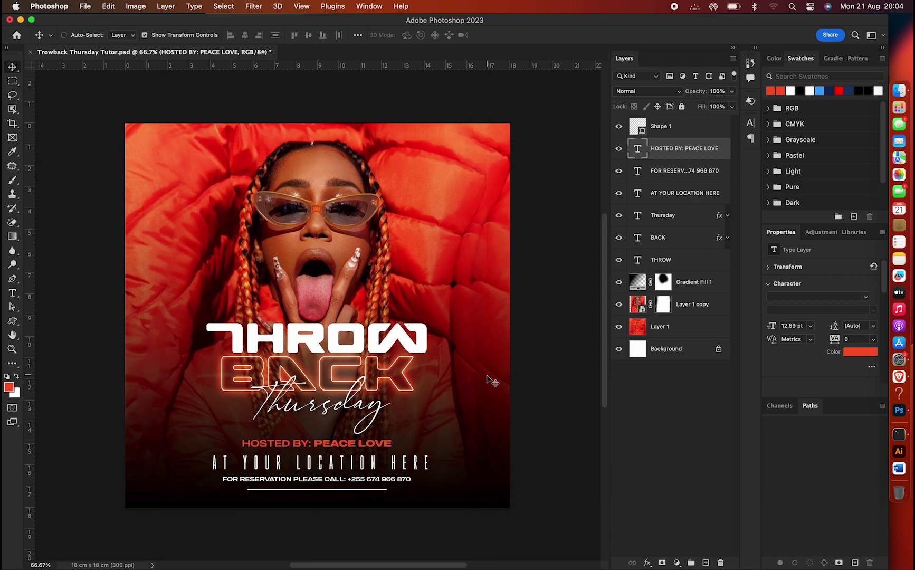
pyautogui.hotkey('ctrl', 'h')
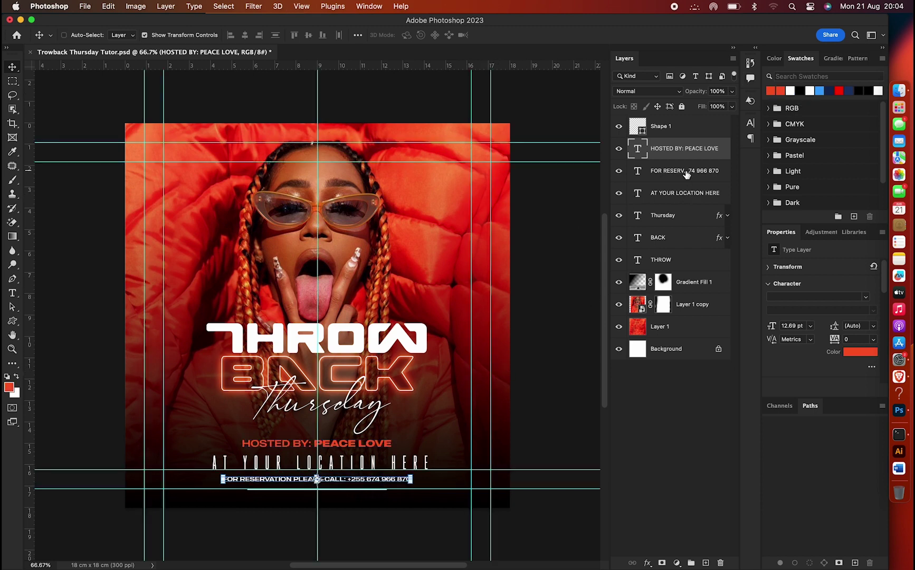
# Copy the location line up near the glasses and retype it as SEP
pyautogui.click(684, 171)
pyautogui.click(678, 194)
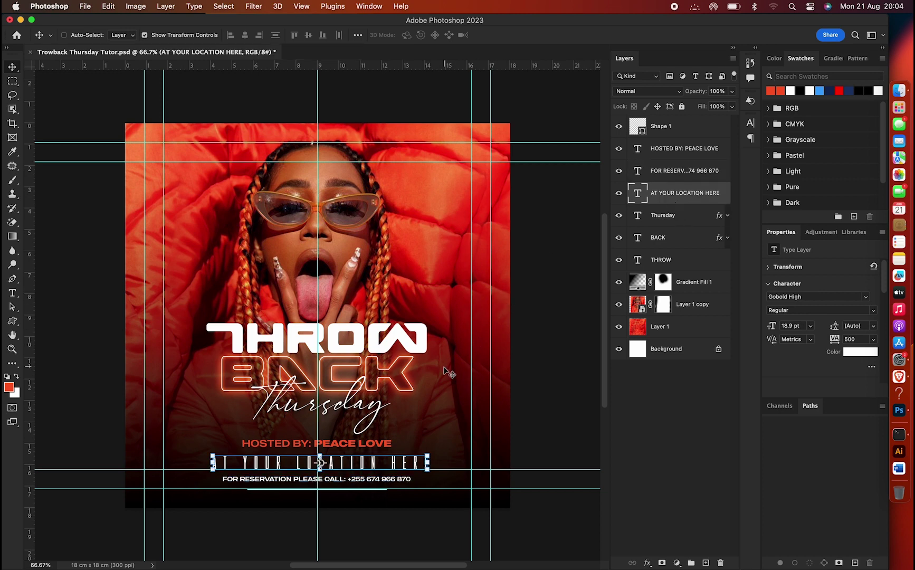
pyautogui.keyDown('alt'); pyautogui.moveTo(402, 435); pyautogui.dragTo(343, 216); pyautogui.keyUp('alt')
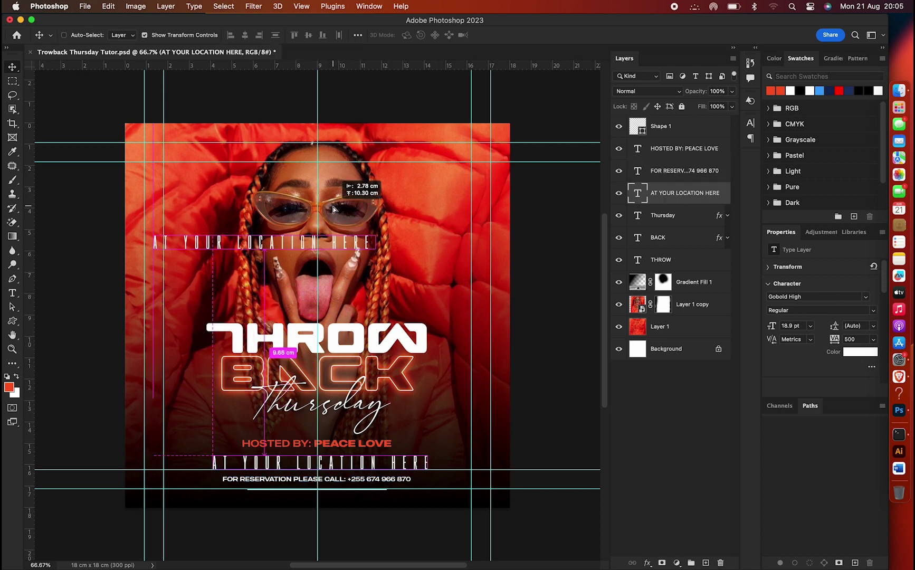
pyautogui.press('t')
pyautogui.click(176, 241)
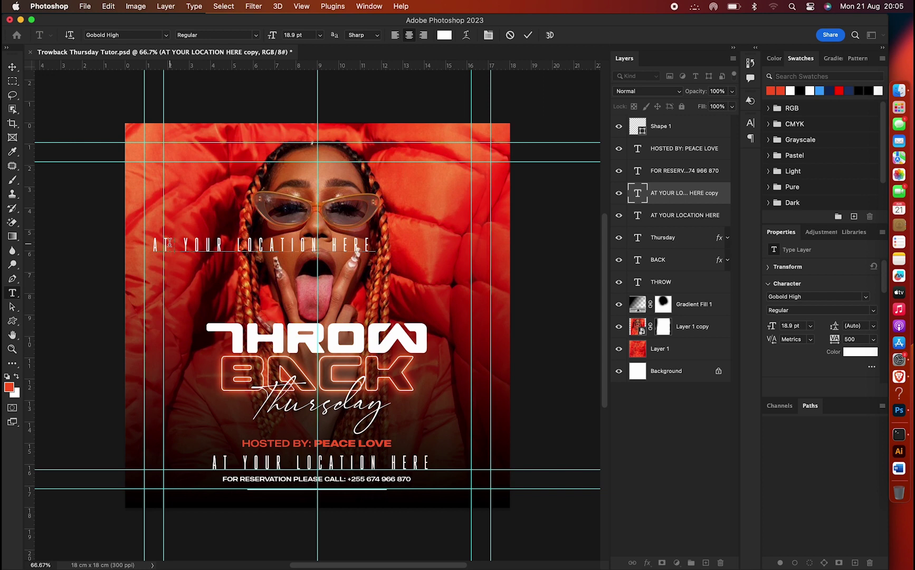
pyautogui.hotkey('ctrl', 'a')
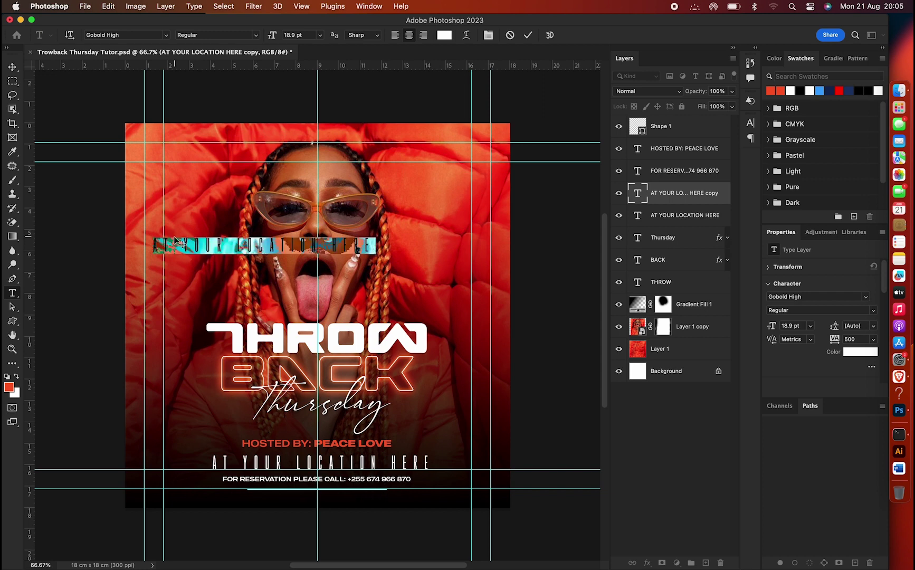
pyautogui.write('SEP')
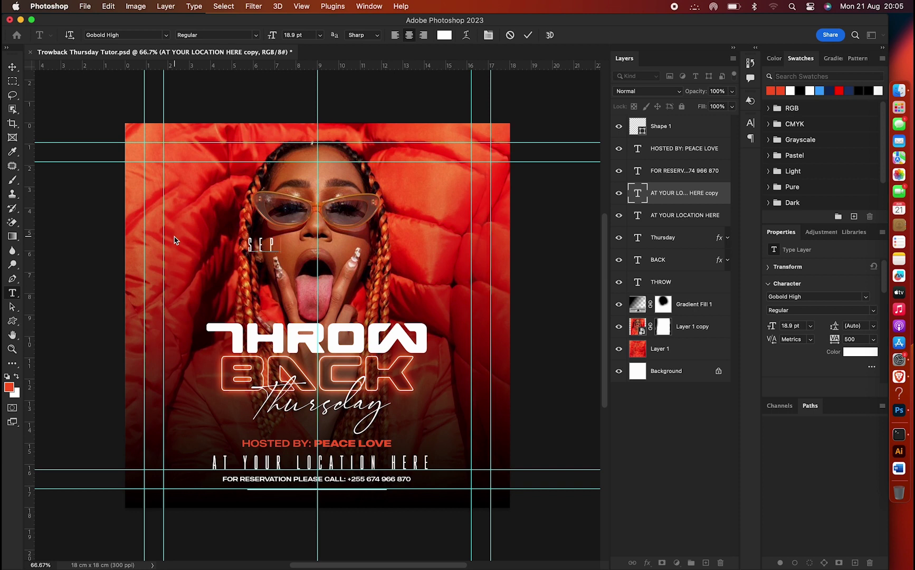
pyautogui.click(528, 35)
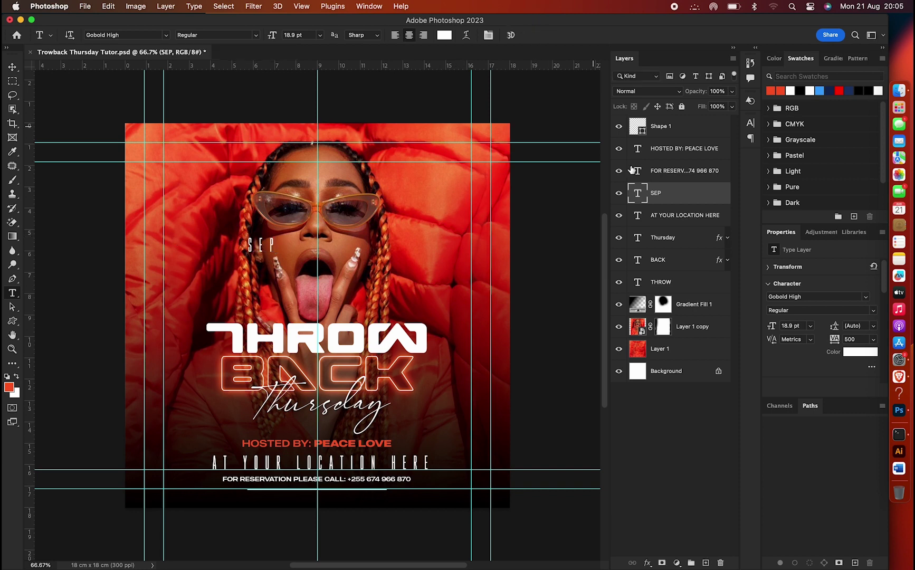
# Set SEP's tracking to 0 and move it onto the left guide
pyautogui.doubleClick(850, 338)
pyautogui.write('0')
pyautogui.press('Return')
pyautogui.press('v')
pyautogui.moveTo(257, 244); pyautogui.dragTo(158, 239)
# Place a copy of SEP just below it and retype it as 02
pyautogui.click(809, 296)
pyautogui.hotkey('ctrl', 't')
pyautogui.moveTo(164, 231)
pyautogui.mouseDown()
pyautogui.moveTo(169, 224)
pyautogui.moveTo(188, 250)
pyautogui.mouseUp()
pyautogui.press('Return')
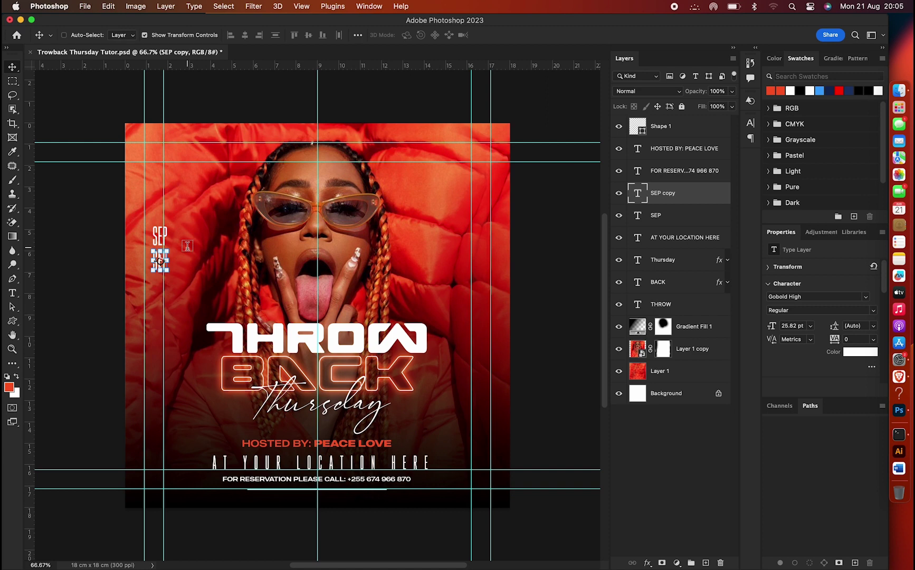
pyautogui.doubleClick(160, 260)
pyautogui.write('02')
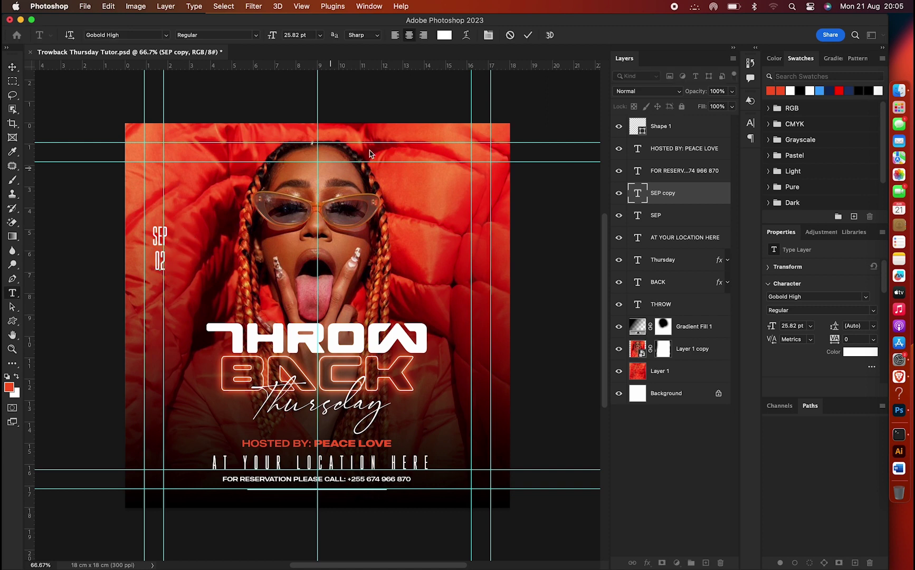
pyautogui.click(526, 36)
# Set 02 in Gobold High Bold and scale it up to about 133%
pyautogui.click(807, 296)
pyautogui.write('OB')
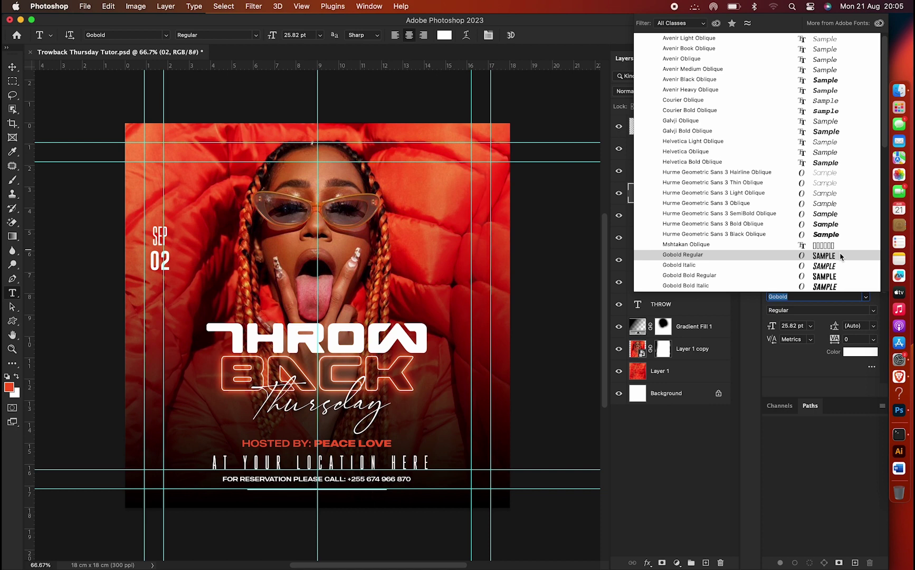
pyautogui.scroll(-2, 831, 273)
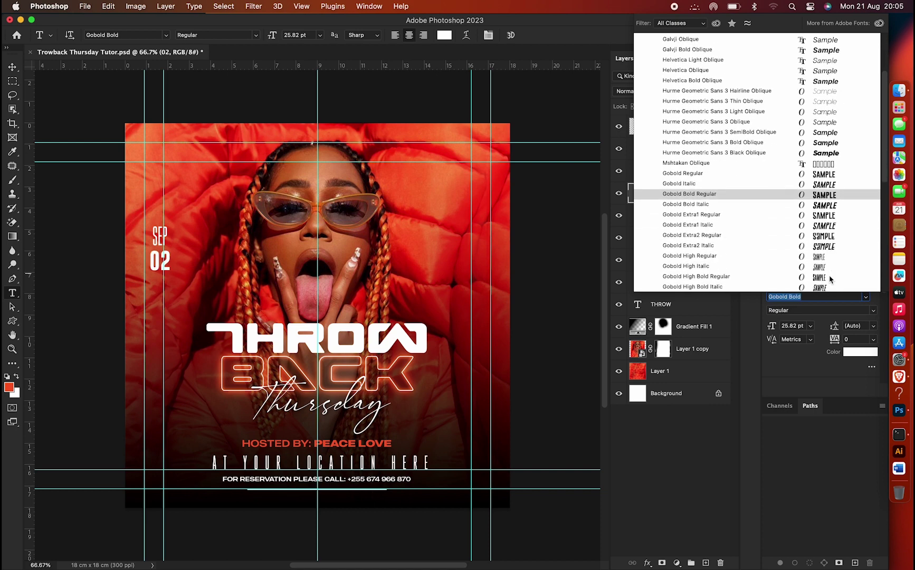
pyautogui.scroll(-3, 831, 279)
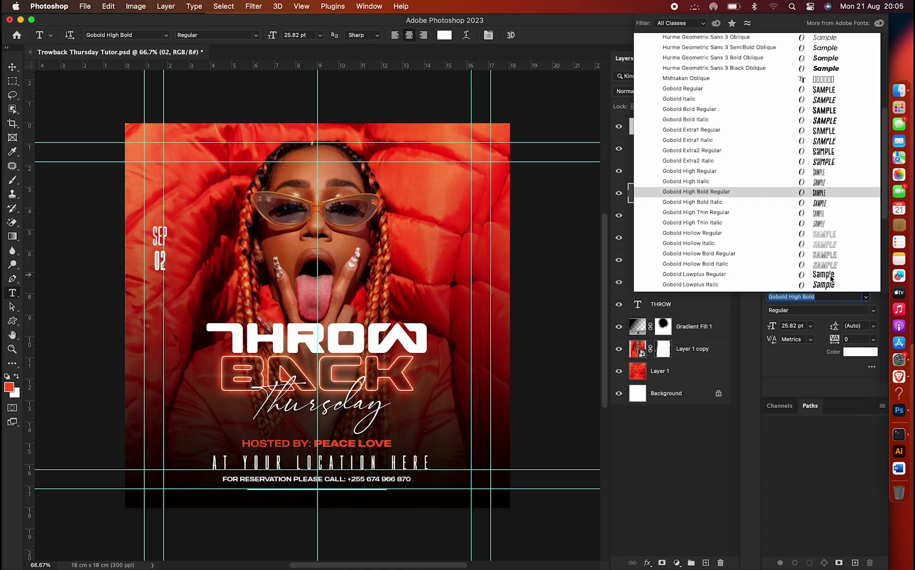
pyautogui.click(823, 194)
pyautogui.scroll(3, 214, 232)
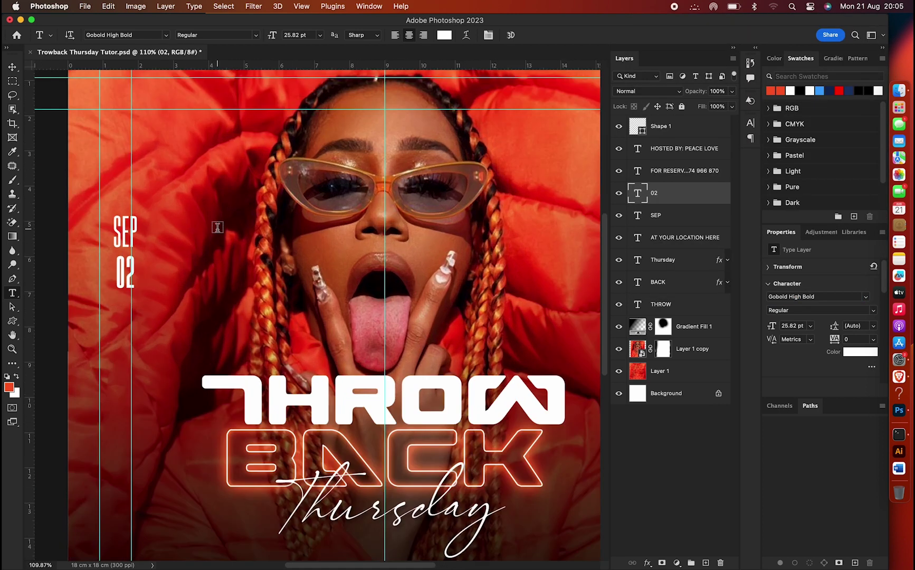
pyautogui.hotkey('ctrl', 't')
pyautogui.moveTo(136, 253); pyautogui.dragTo(141, 247)
pyautogui.moveTo(114, 294); pyautogui.dragTo(137, 291)
pyautogui.press('Return')
# Fit the flyer in view, select SEP and 02, and reposition the date, making a right-hand copy
pyautogui.press('super+semicolon')
pyautogui.press('super+0')
pyautogui.keyDown('shift'); pyautogui.click(667, 219); pyautogui.keyUp('shift')
pyautogui.press('super+semicolon')
pyautogui.moveTo(305, 250)
pyautogui.mouseDown()
pyautogui.moveTo(285, 269)
pyautogui.moveTo(506, 197)
pyautogui.mouseUp()
# Retype the right-hand copy's number as 08
pyautogui.press('t')
pyautogui.click(537, 257)
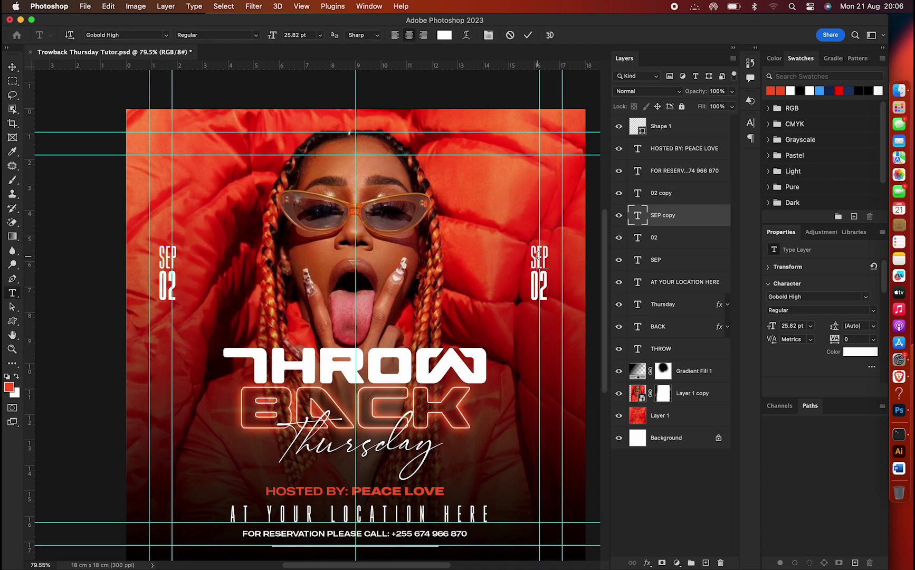
pyautogui.doubleClick(537, 257)
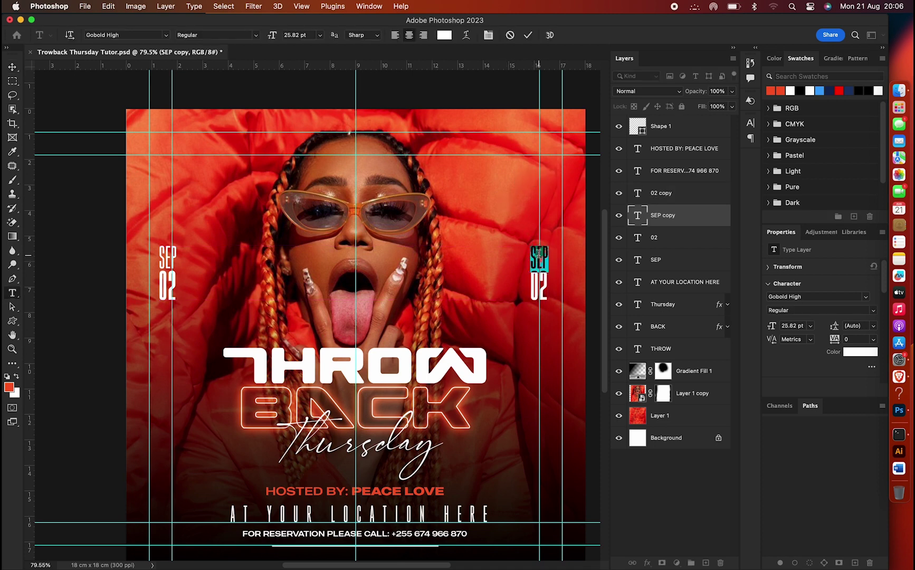
pyautogui.click(528, 35)
pyautogui.doubleClick(537, 257)
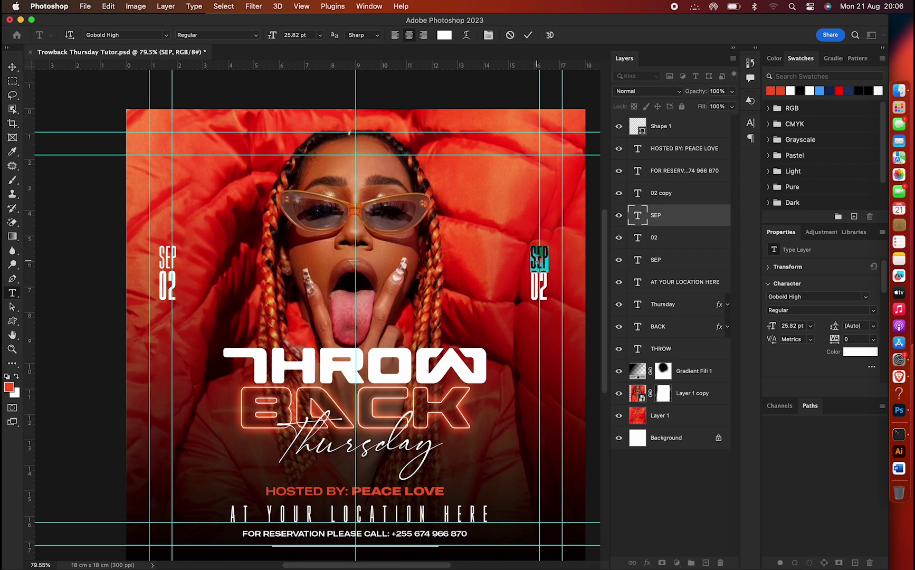
pyautogui.write('08')
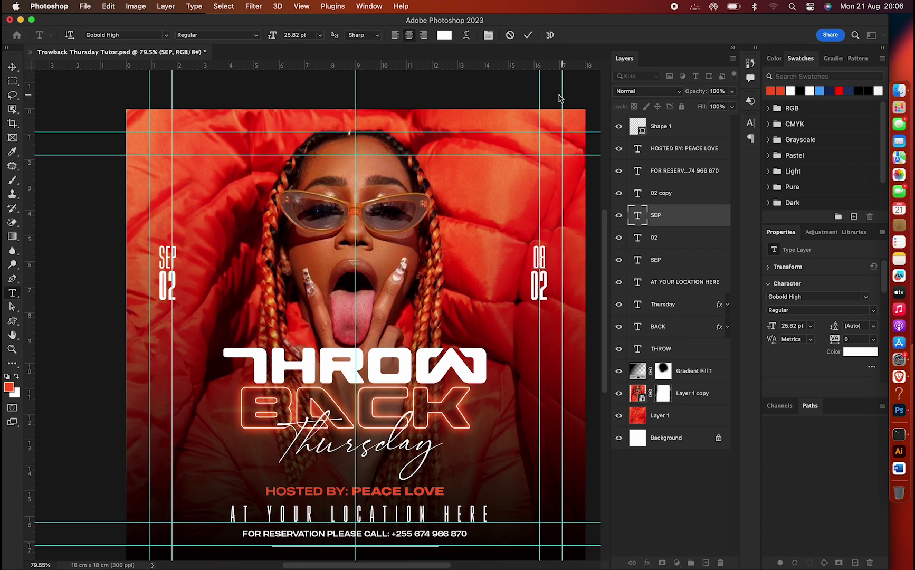
pyautogui.click(510, 35)
pyautogui.doubleClick(537, 282)
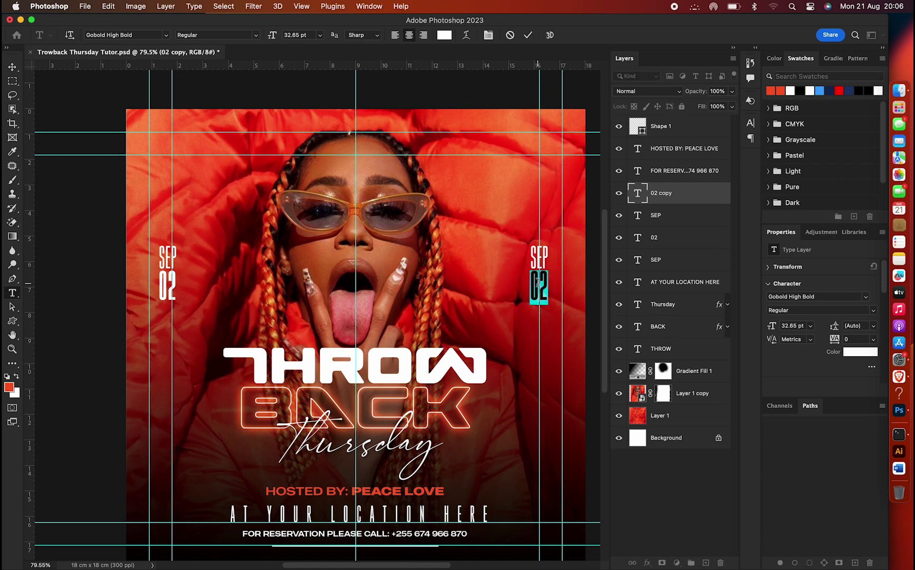
pyautogui.click(543, 282)
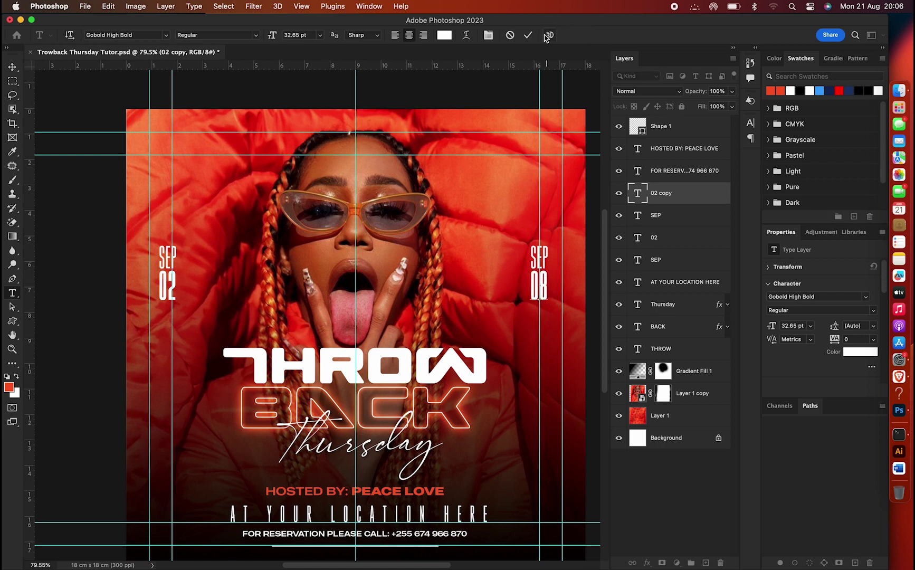
pyautogui.click(528, 35)
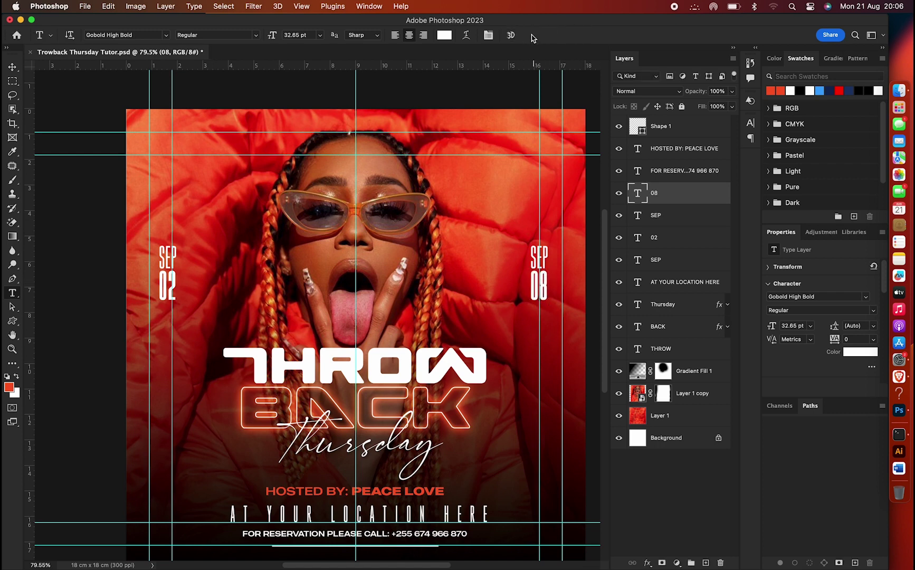
# Retype the right-hand SEP as PM and move PM below 08
pyautogui.doubleClick(546, 253)
pyautogui.write('PM')
pyautogui.click(528, 35)
pyautogui.press('v')
pyautogui.moveTo(562, 200)
pyautogui.mouseDown()
pyautogui.moveTo(591, 230)
pyautogui.moveTo(513, 196)
pyautogui.mouseUp()
pyautogui.click(654, 192)
pyautogui.hotkey('ctrl', ';')
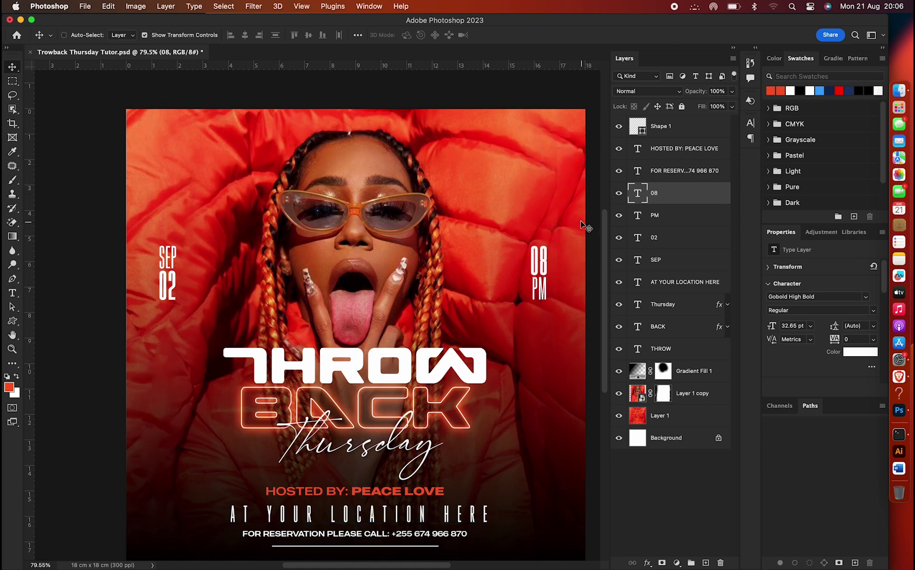
pyautogui.hotkey('ctrl', 'h')
pyautogui.hotkey('ctrl', 'h')
pyautogui.hotkey('ctrl', 'h')
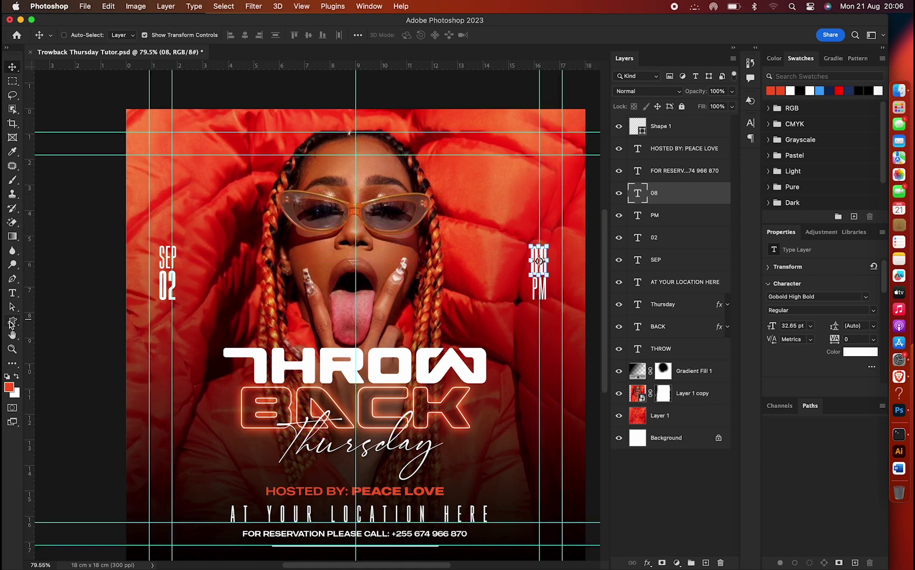
# Draw a small rectangle bar under 02 with the Rectangle tool
pyautogui.rightClick(11, 324)
pyautogui.click(52, 323)
pyautogui.moveTo(160, 304); pyautogui.dragTo(178, 307)
pyautogui.press('super+z')
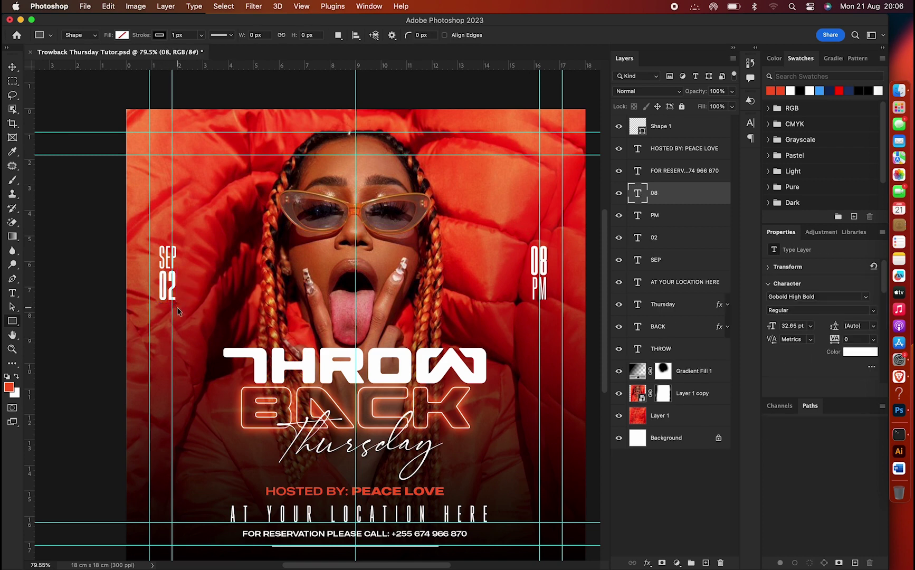
pyautogui.press('super+semicolon')
pyautogui.moveTo(161, 305); pyautogui.dragTo(177, 308)
# Give the bar a white fill with no outline and reorder its layer
pyautogui.click(772, 90)
pyautogui.click(800, 359)
pyautogui.click(743, 379)
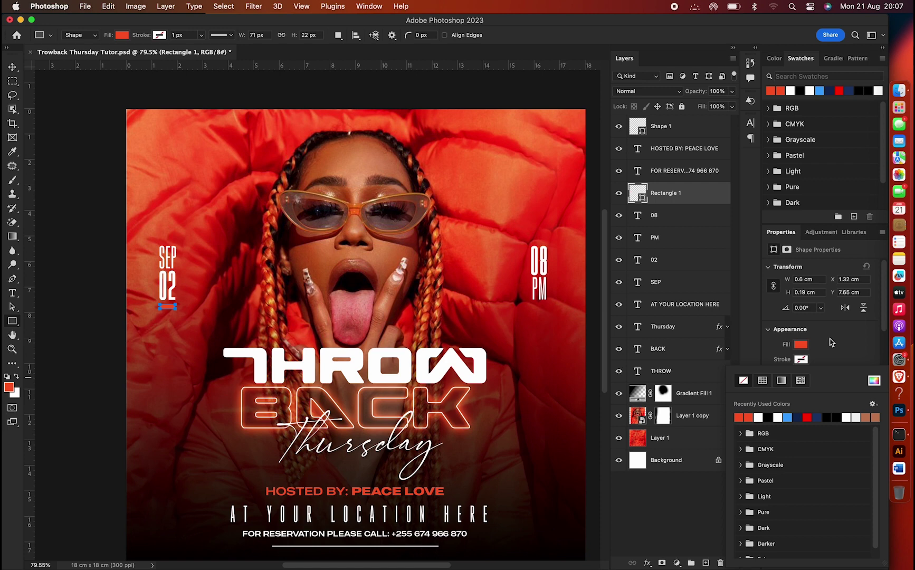
pyautogui.click(827, 340)
pyautogui.click(791, 93)
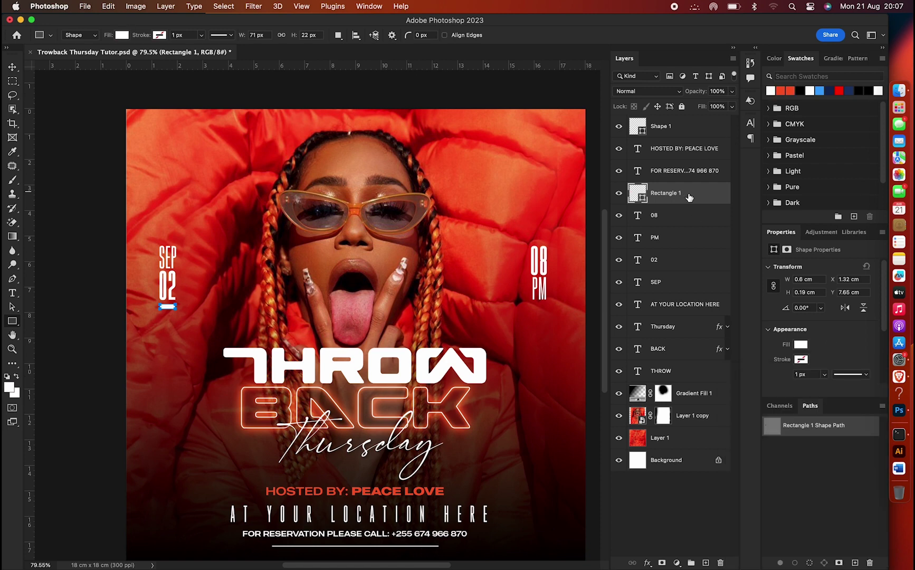
pyautogui.moveTo(689, 197); pyautogui.dragTo(686, 237)
# Copy the white bar to the right side and centre PM horizontally under 08
pyautogui.press('v')
pyautogui.hotkey('ctrl', ';')
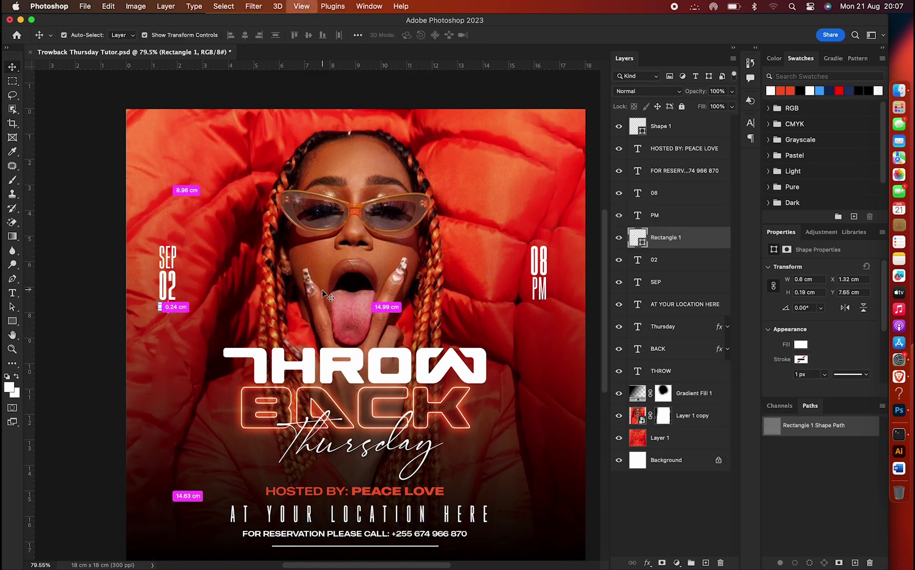
pyautogui.moveTo(169, 336); pyautogui.dragTo(545, 335)
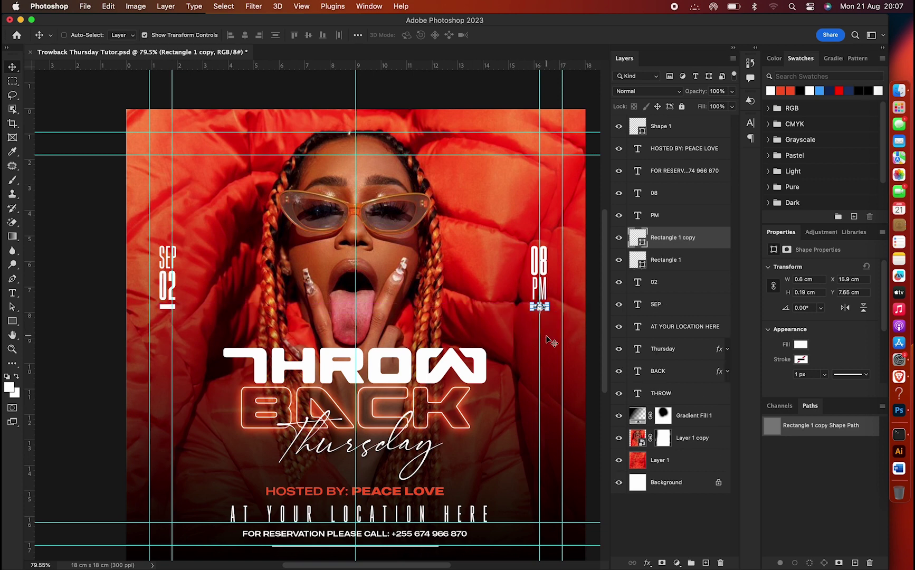
pyautogui.moveTo(664, 235); pyautogui.dragTo(664, 187)
pyautogui.click(665, 214)
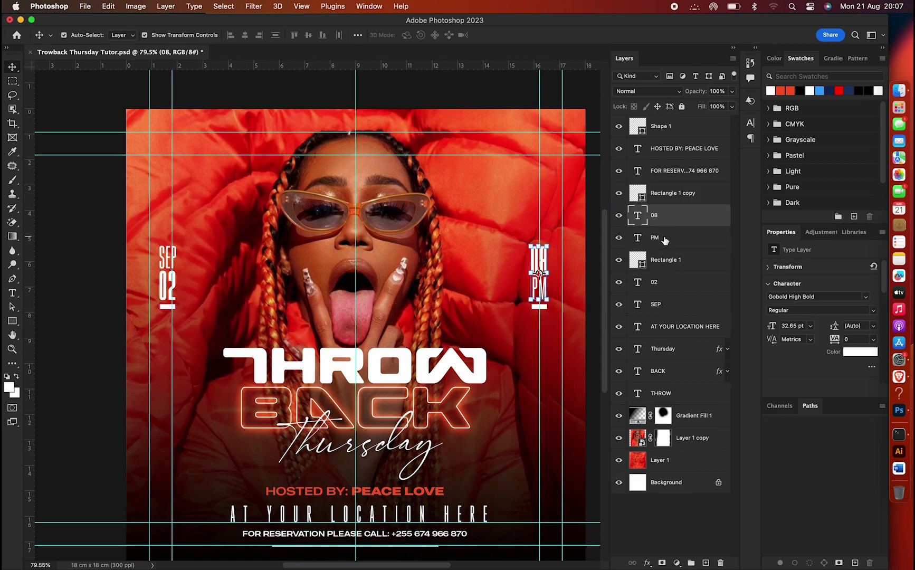
pyautogui.keyDown('shift'); pyautogui.click(665, 237); pyautogui.keyUp('shift')
pyautogui.click(248, 37)
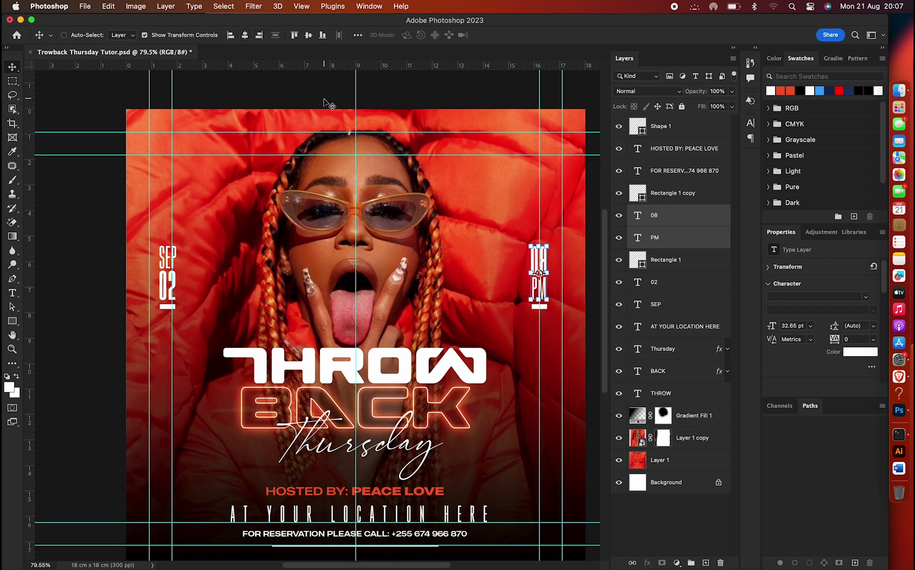
# Move the right-hand bar copy above 08
pyautogui.click(691, 202)
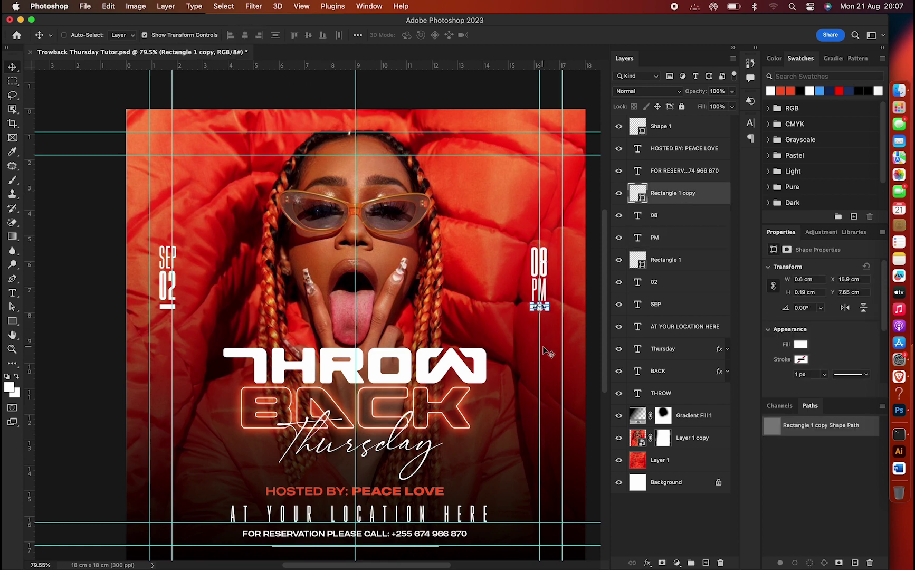
pyautogui.moveTo(549, 353); pyautogui.dragTo(558, 282)
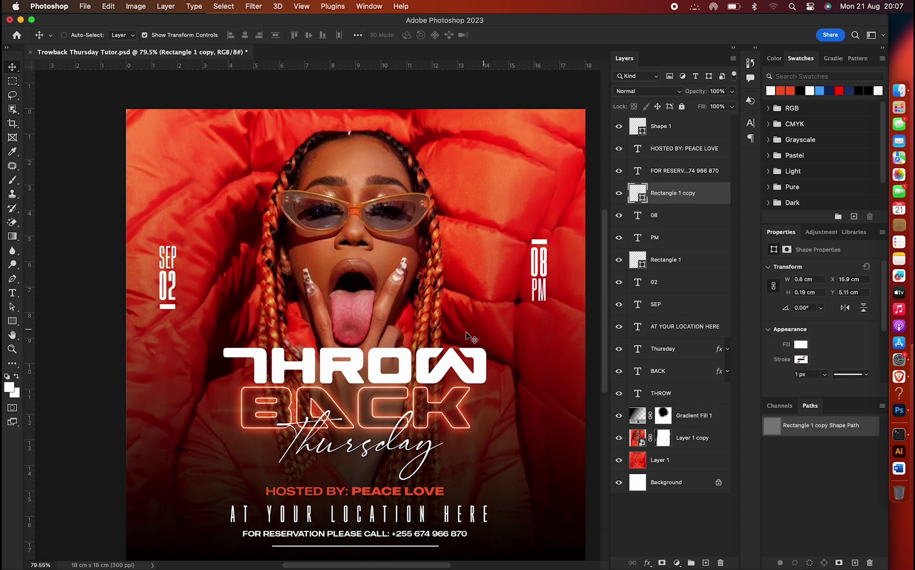
pyautogui.scroll(-3, 461, 326)
pyautogui.moveTo(460, 327); pyautogui.dragTo(406, 298)
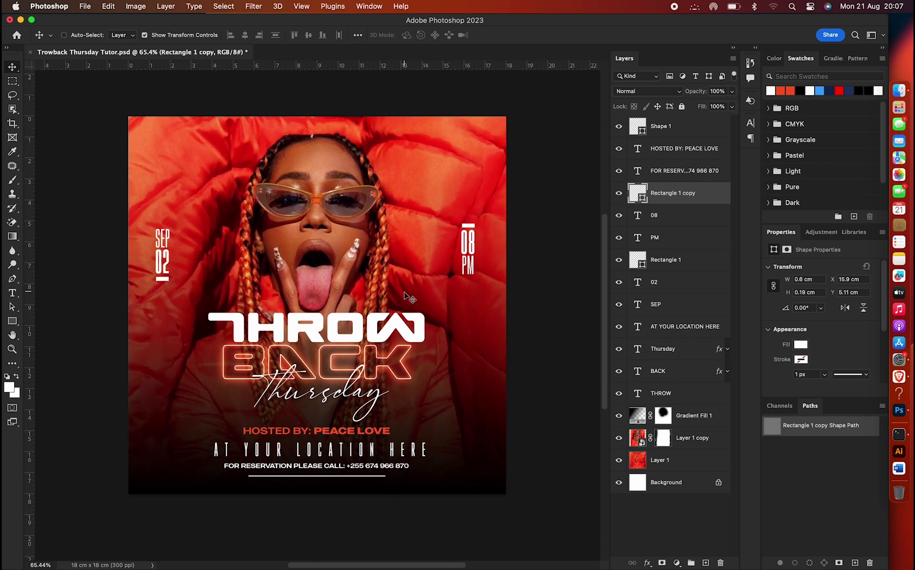
pyautogui.scroll(1, 407, 299)
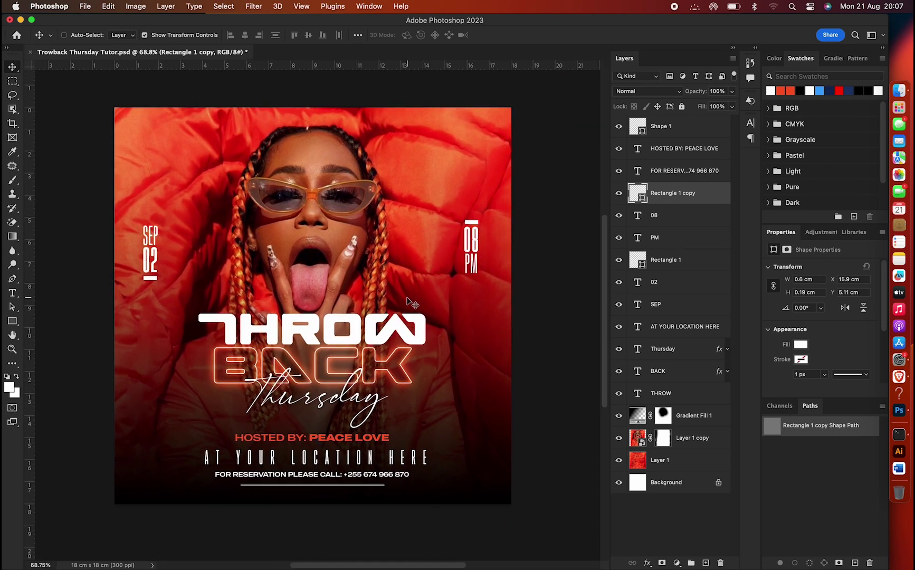
# Move the location, reservation, hosted-by and line layers below SEP in the layer stack
pyautogui.press('super+semicolon')
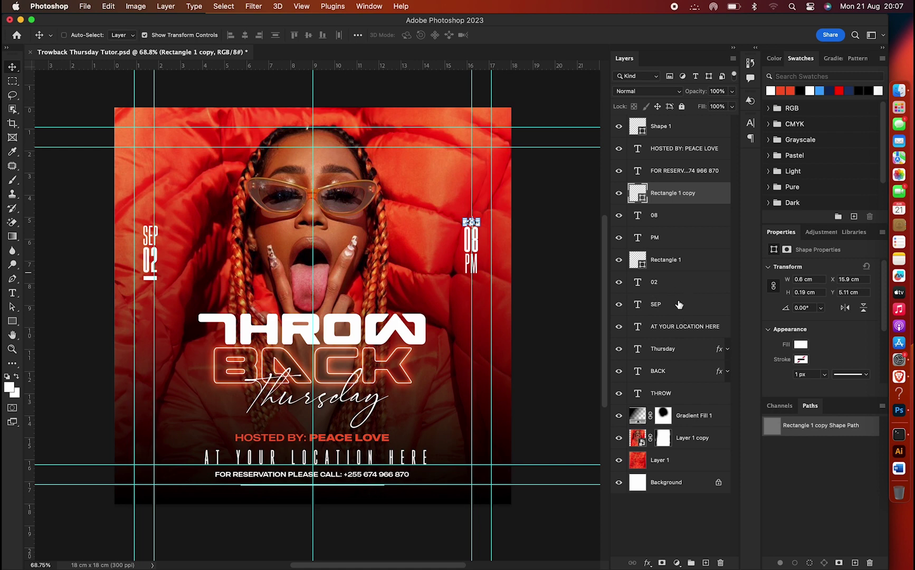
pyautogui.click(673, 327)
pyautogui.click(674, 170)
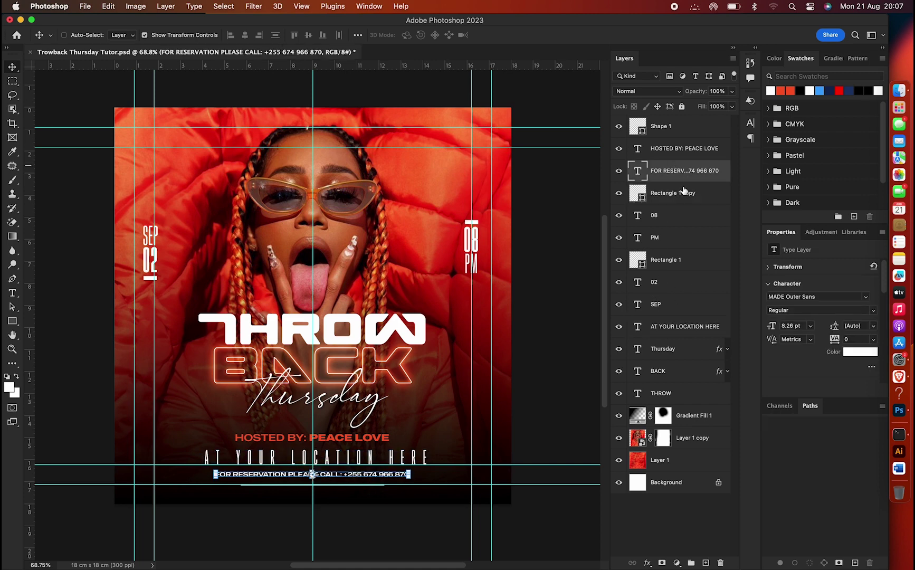
pyautogui.keyDown('shift'); pyautogui.click(691, 149); pyautogui.keyUp('shift')
pyautogui.moveTo(689, 173); pyautogui.dragTo(684, 313)
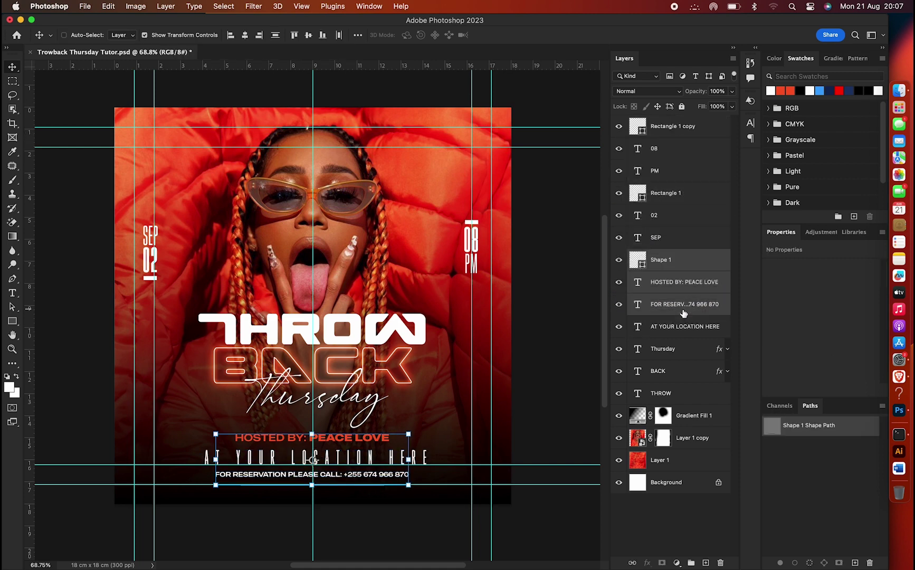
pyautogui.click(681, 309)
# Copy the reservation text up under Thursday and replace it with '////////'
pyautogui.moveTo(411, 418); pyautogui.dragTo(422, 366)
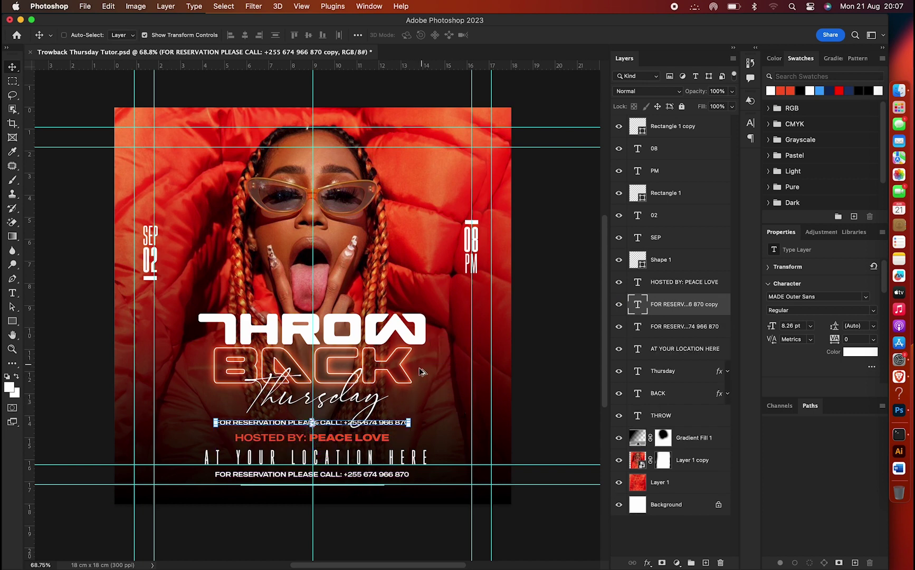
pyautogui.doubleClick(317, 423)
pyautogui.press('BackSpace')
pyautogui.write('////////')
pyautogui.click(527, 35)
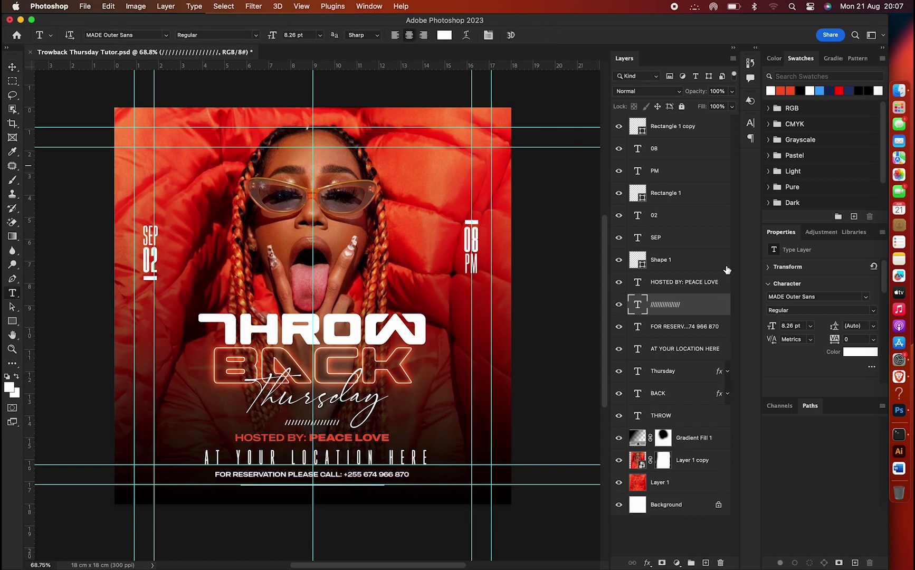
# Make the slash row Bold with 200 tracking
pyautogui.click(873, 311)
pyautogui.click(830, 340)
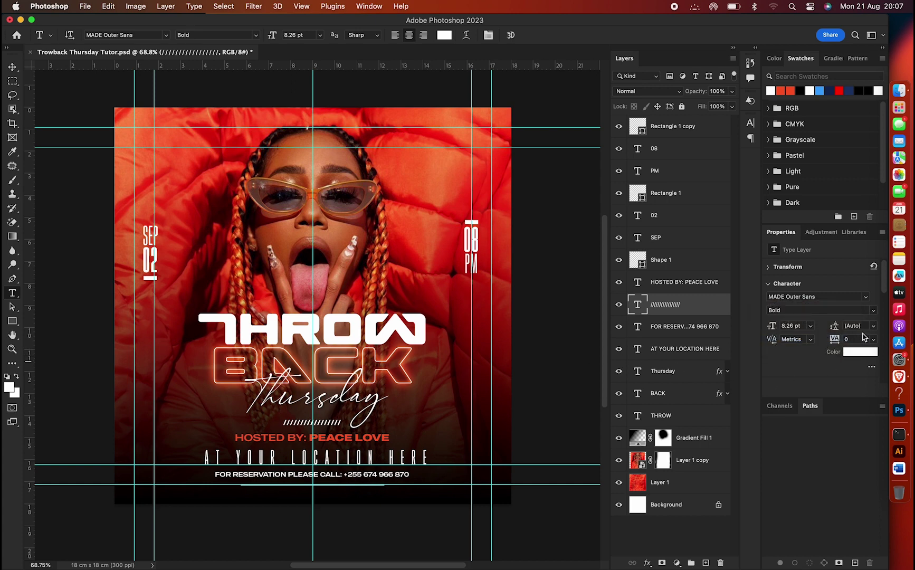
pyautogui.write('200')
pyautogui.press('Return')
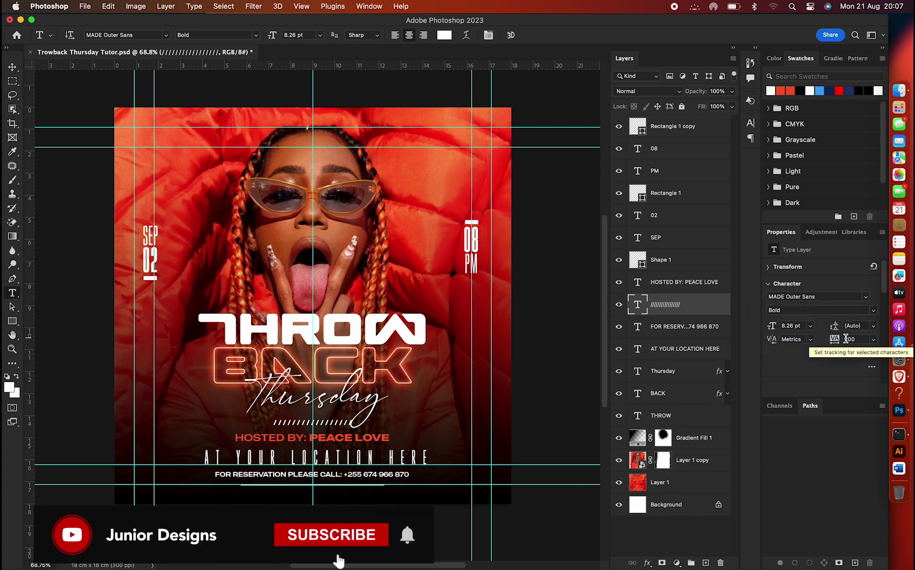
pyautogui.click(334, 419)
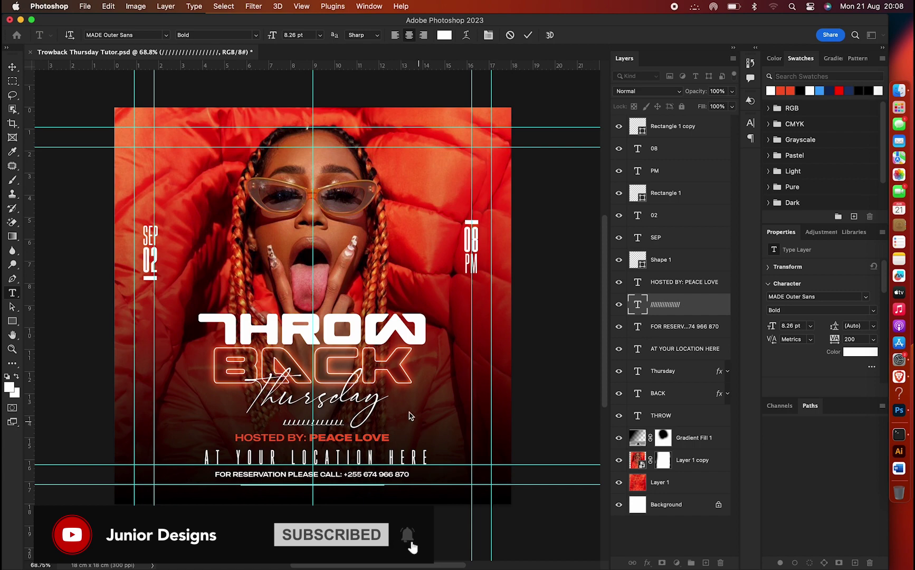
pyautogui.click(528, 36)
pyautogui.press('super+0')
pyautogui.press('super+semicolon')
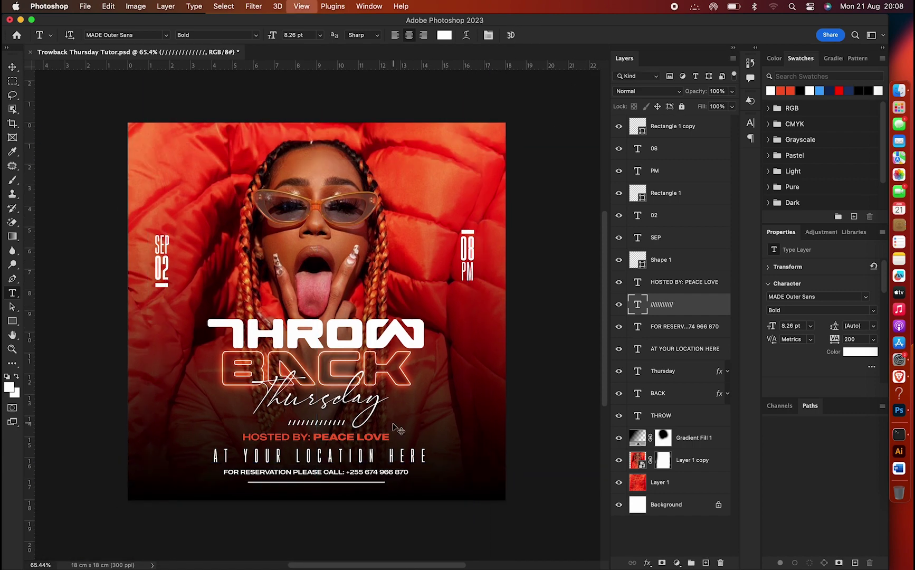
# Place the fire-spark photo onto the flyer in Screen blend mode
pyautogui.press('v')
pyautogui.moveTo(543, 443)
pyautogui.mouseDown()
pyautogui.moveTo(331, 366)
pyautogui.moveTo(228, 377)
pyautogui.mouseUp()
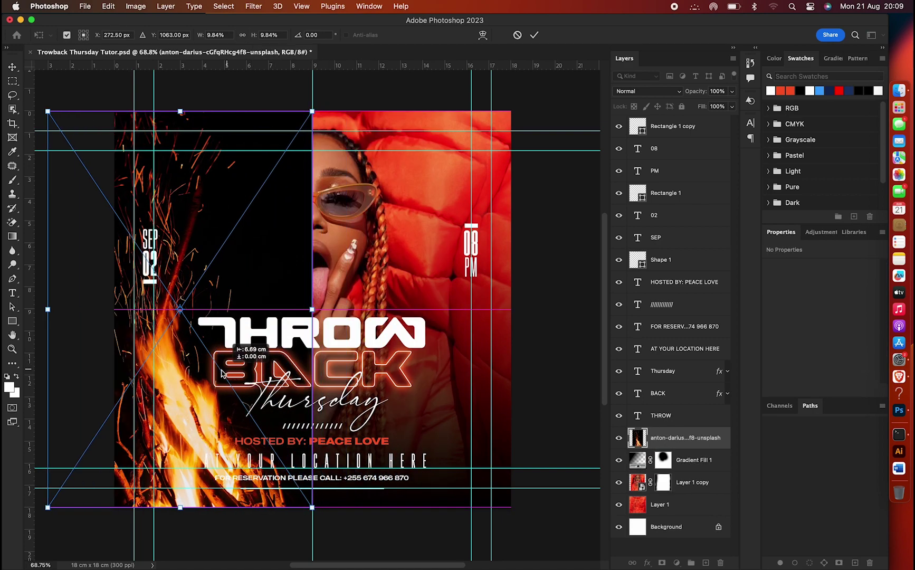
pyautogui.click(528, 37)
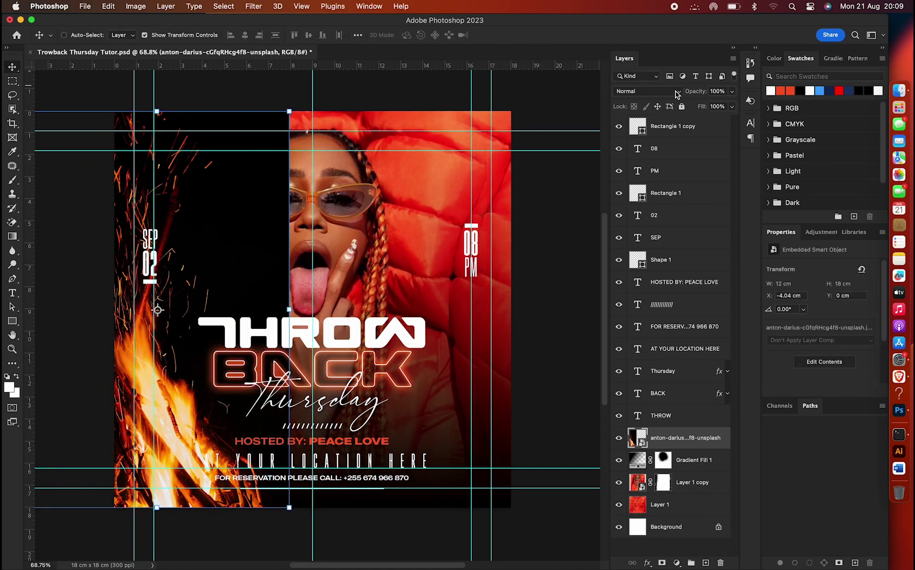
pyautogui.click(646, 91)
pyautogui.click(632, 194)
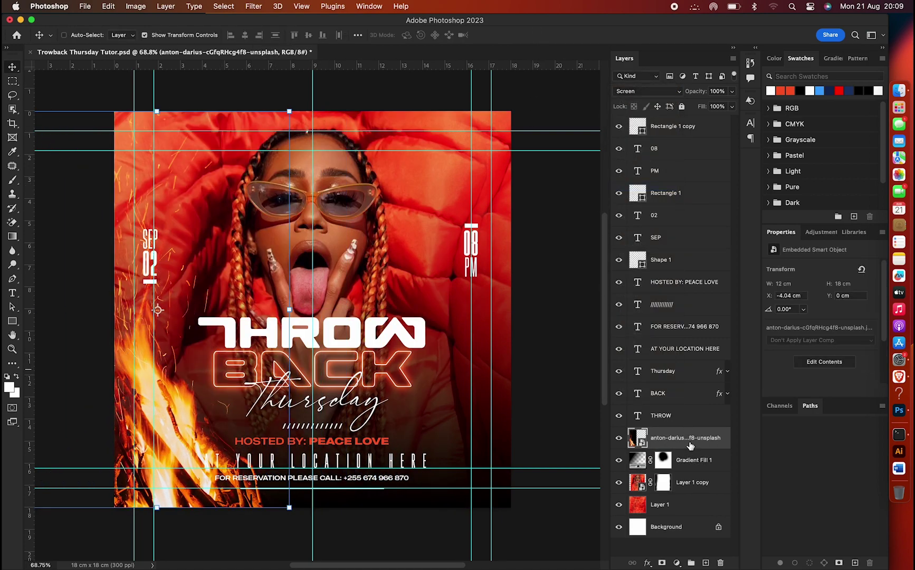
# Name the layer 'particles', put it below Gradient Fill 1, and position it on the left
pyautogui.doubleClick(681, 439)
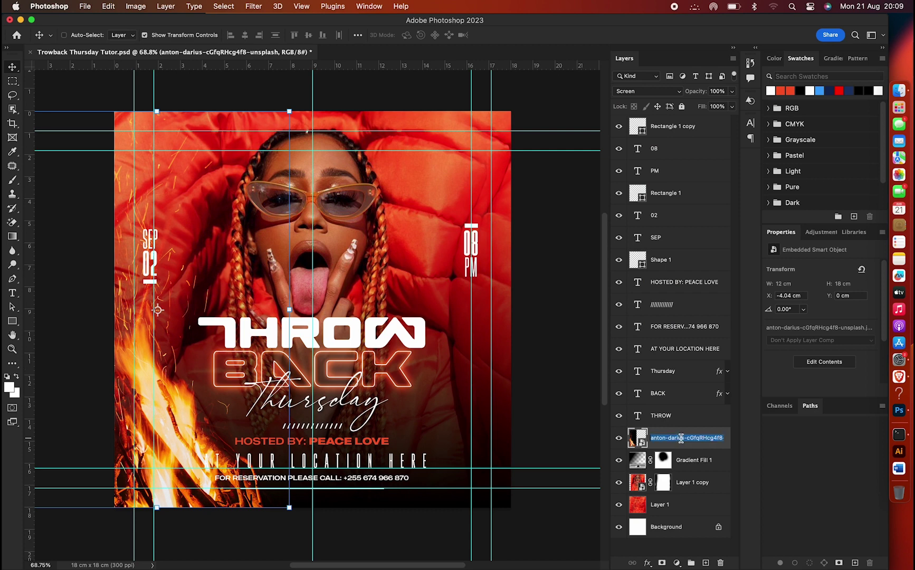
pyautogui.write('partic')
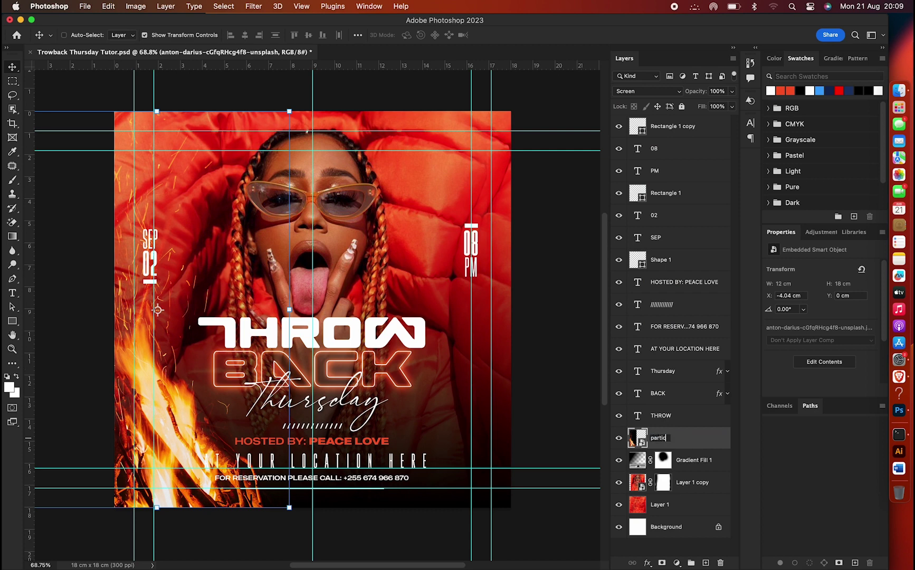
pyautogui.write('les')
pyautogui.press('Return')
pyautogui.moveTo(338, 436)
pyautogui.mouseDown()
pyautogui.moveTo(234, 458)
pyautogui.moveTo(289, 402)
pyautogui.mouseUp()
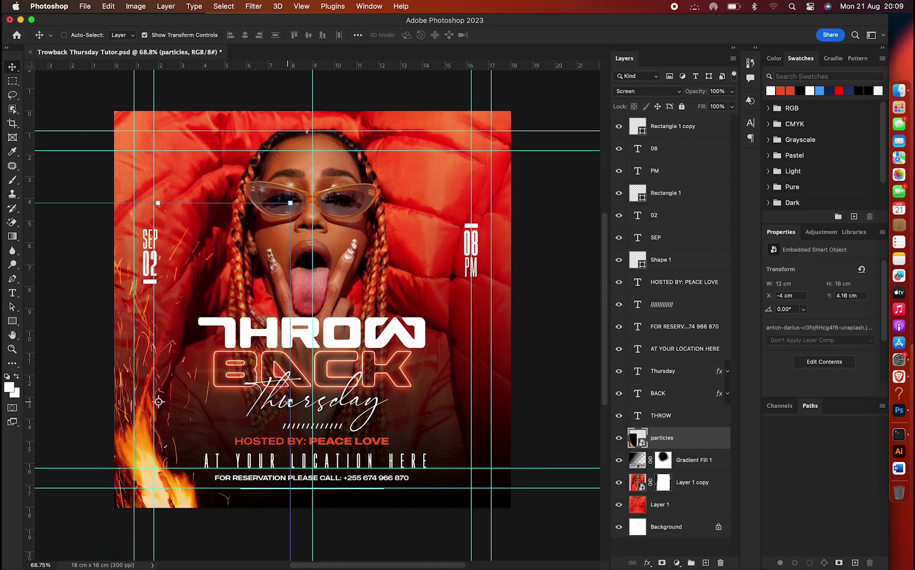
pyautogui.moveTo(699, 475); pyautogui.dragTo(694, 467)
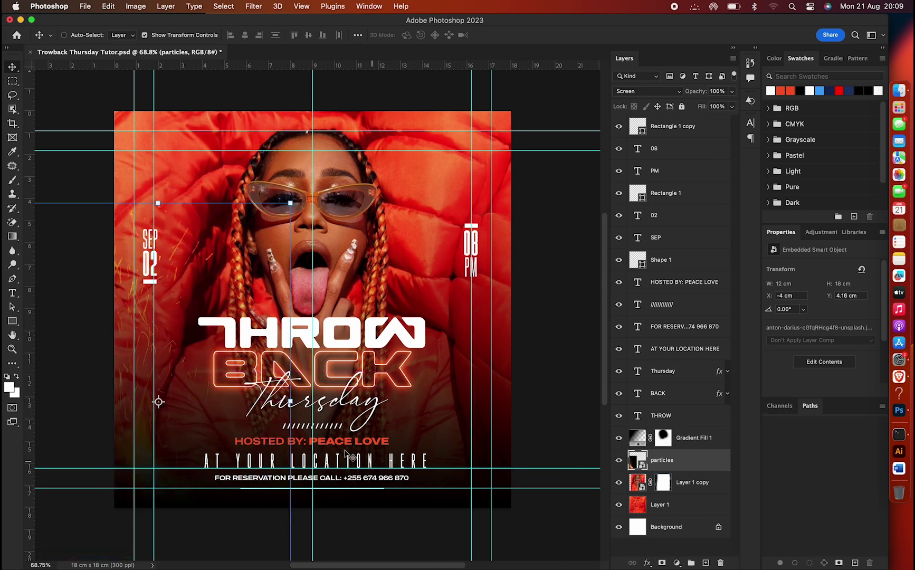
pyautogui.moveTo(248, 400)
pyautogui.mouseDown()
pyautogui.moveTo(245, 332)
pyautogui.moveTo(430, 327)
pyautogui.mouseUp()
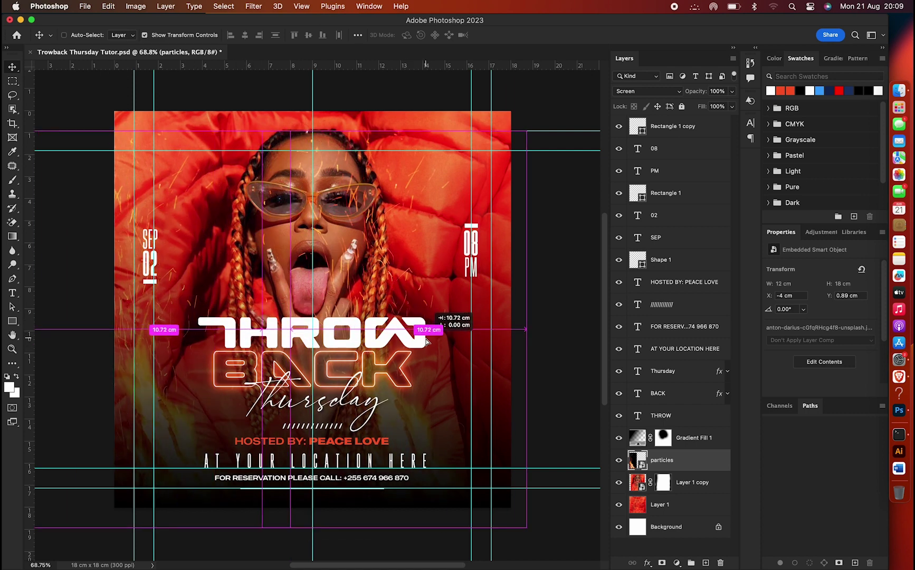
# Duplicate the particles, flip the copy horizontally, and place it on the right side
pyautogui.hotkey('ctrl', 't')
pyautogui.rightClick(403, 351)
pyautogui.click(431, 546)
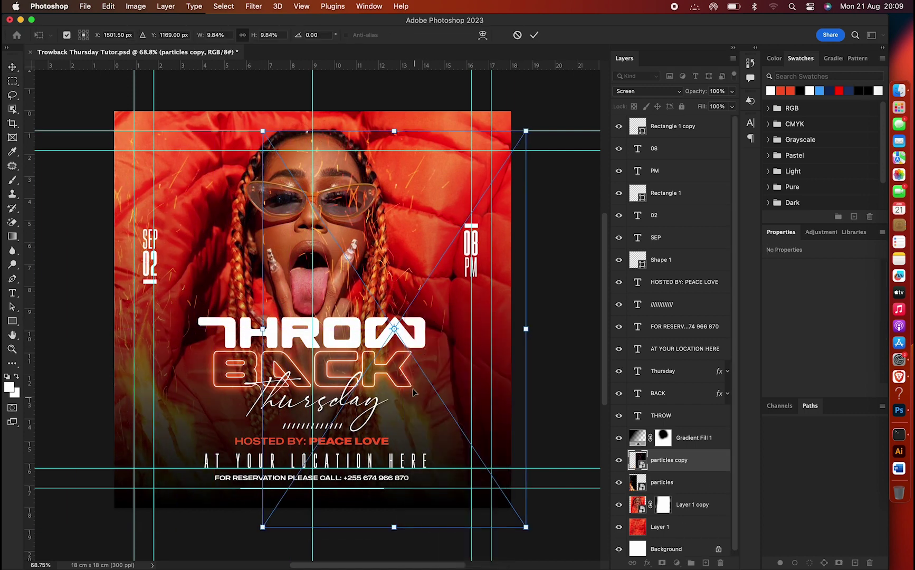
pyautogui.moveTo(402, 401); pyautogui.dragTo(505, 401)
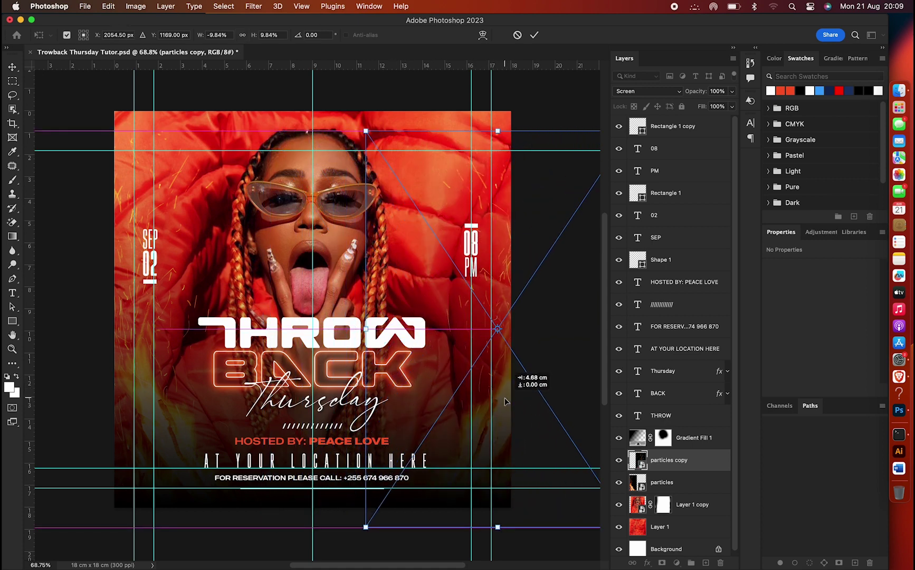
pyautogui.moveTo(505, 401); pyautogui.dragTo(505, 402)
pyautogui.press('Return')
pyautogui.hotkey('shift', 'Left')
pyautogui.hotkey('shift', 'Left')
pyautogui.hotkey('shift', 'Left')
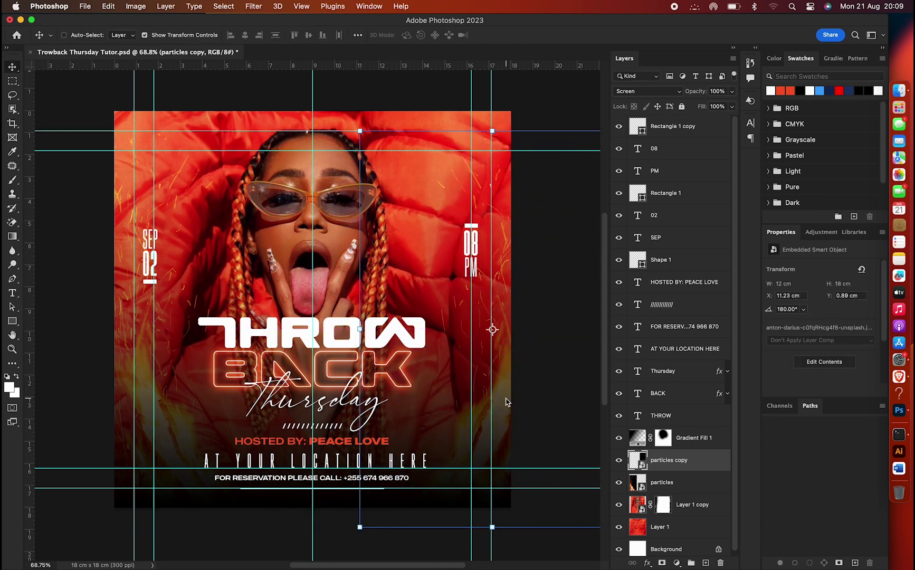
pyautogui.hotkey('shift', 'Left')
pyautogui.hotkey('shift', 'Left')
pyautogui.hotkey('shift', 'Left')
pyautogui.hotkey('shift', 'Left')
pyautogui.hotkey('shift', 'Left')
pyautogui.hotkey('shift', 'Left')
pyautogui.hotkey('shift', 'Left')
pyautogui.hotkey('shift', 'Left')
pyautogui.hotkey('shift', 'Left')
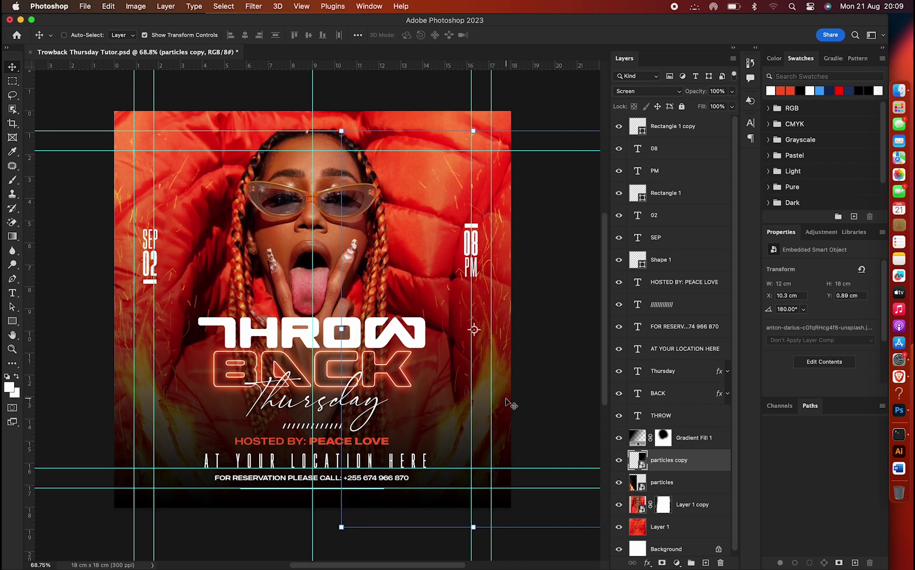
pyautogui.hotkey('shift', 'Right')
pyautogui.hotkey('shift', 'Right')
pyautogui.hotkey('shift', 'Right')
pyautogui.hotkey('shift', 'Right')
pyautogui.hotkey('shift', 'Right')
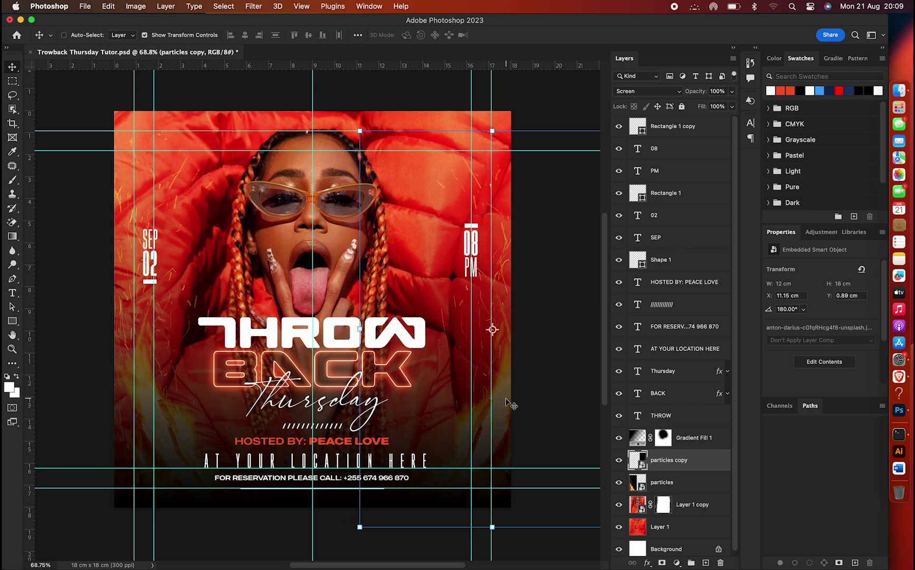
# Nudge the original left-side particles further left and preview without guides
pyautogui.click(682, 481)
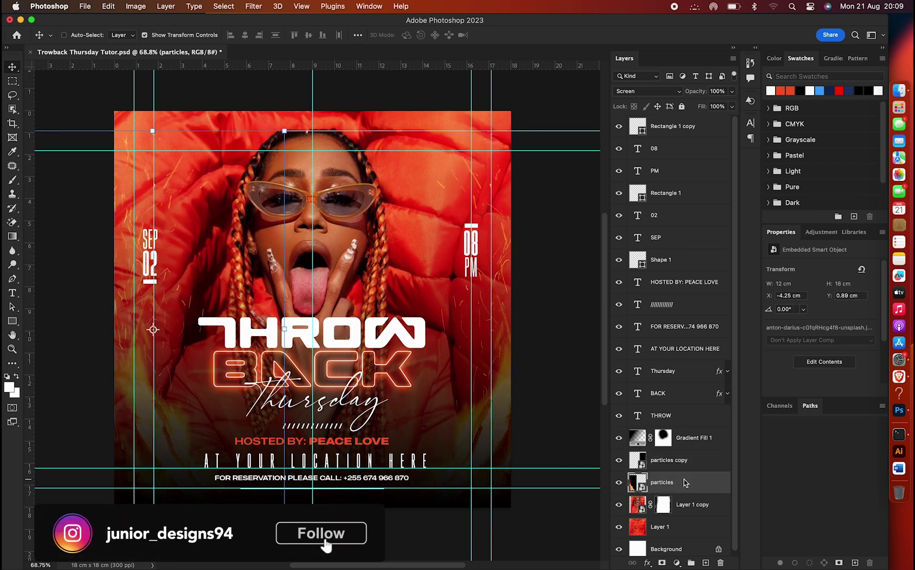
pyautogui.hotkey('shift', 'Left')
pyautogui.hotkey('shift', 'Left')
pyautogui.hotkey('ctrl', 'h')
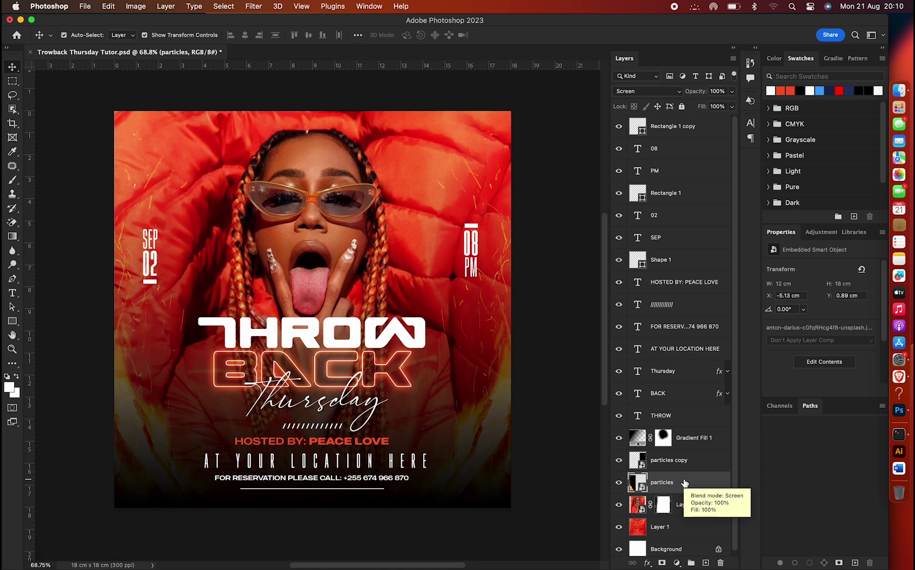
pyautogui.hotkey('ctrl', 'h')
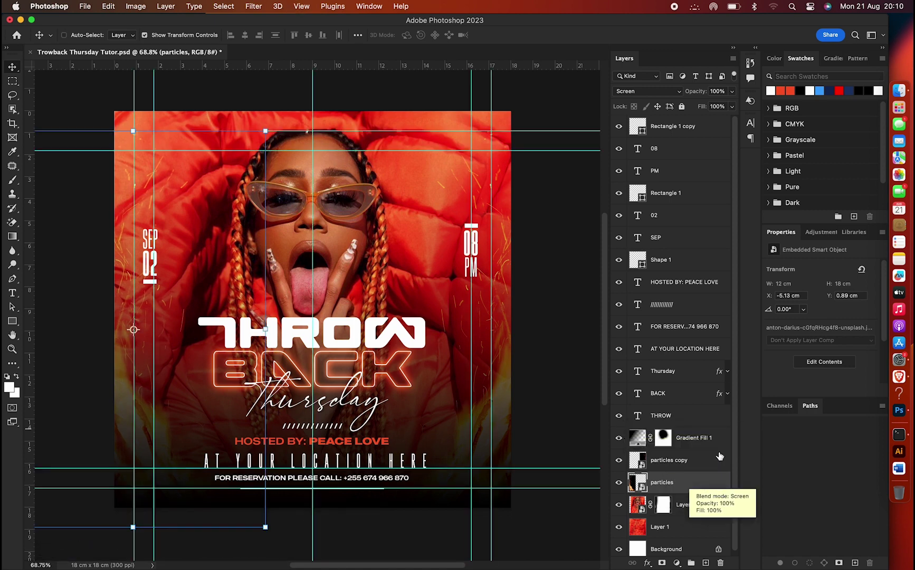
# Add a black Solid Color fill layer above Gradient Fill 1
pyautogui.hotkey('alt', ']')
pyautogui.hotkey('alt', ']')
pyautogui.click(7, 377)
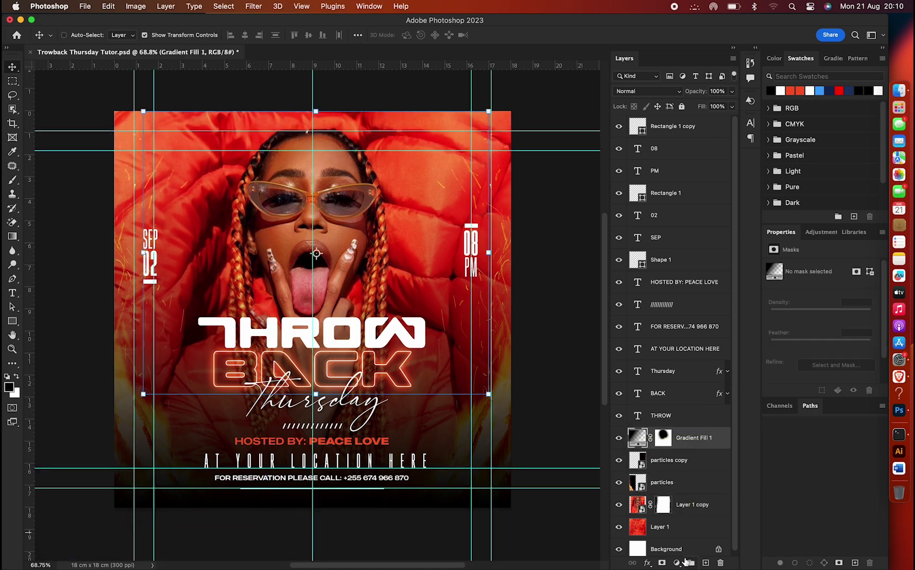
pyautogui.click(678, 562)
pyautogui.click(723, 316)
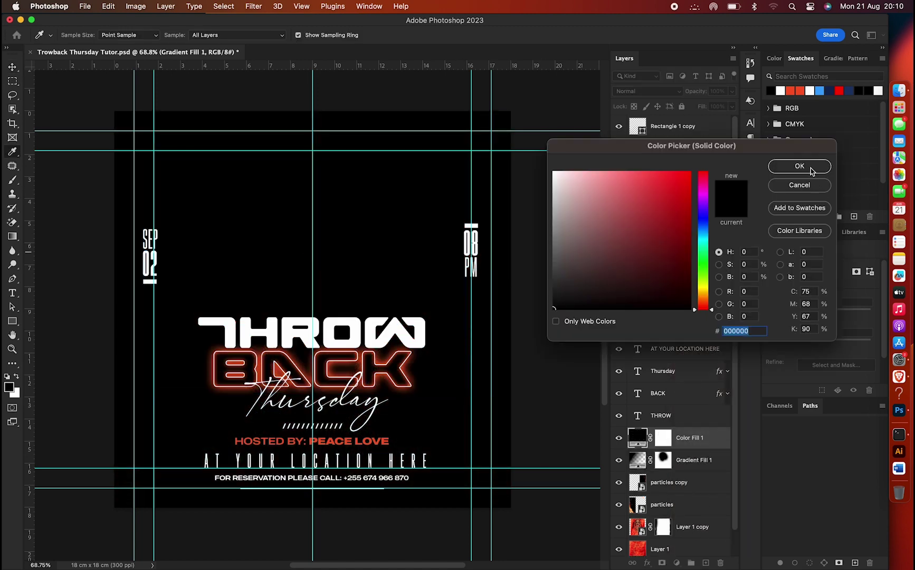
pyautogui.click(800, 166)
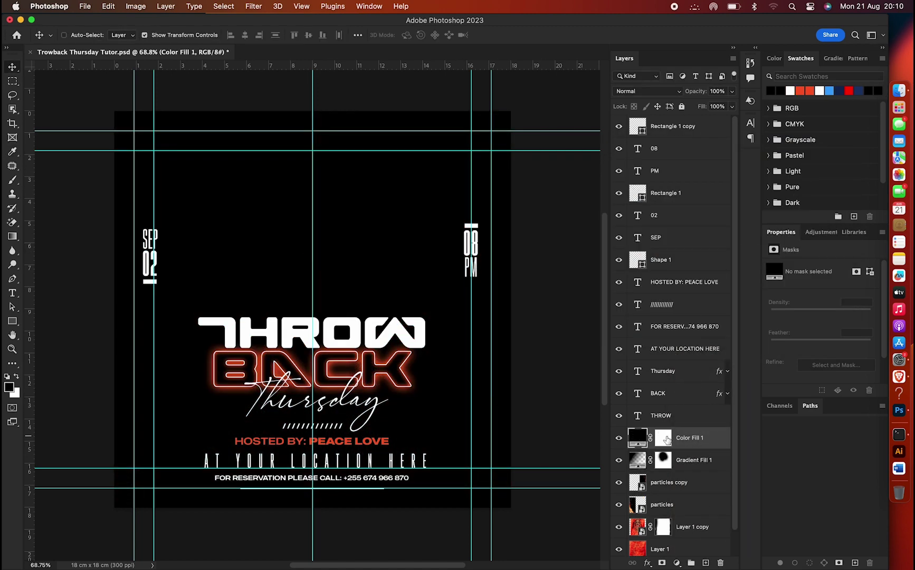
# Paint the Color Fill 1 mask with a large brush to reveal the portrait
pyautogui.click(663, 437)
pyautogui.press('b')
pyautogui.press(']')
pyautogui.press(']')
pyautogui.press(']')
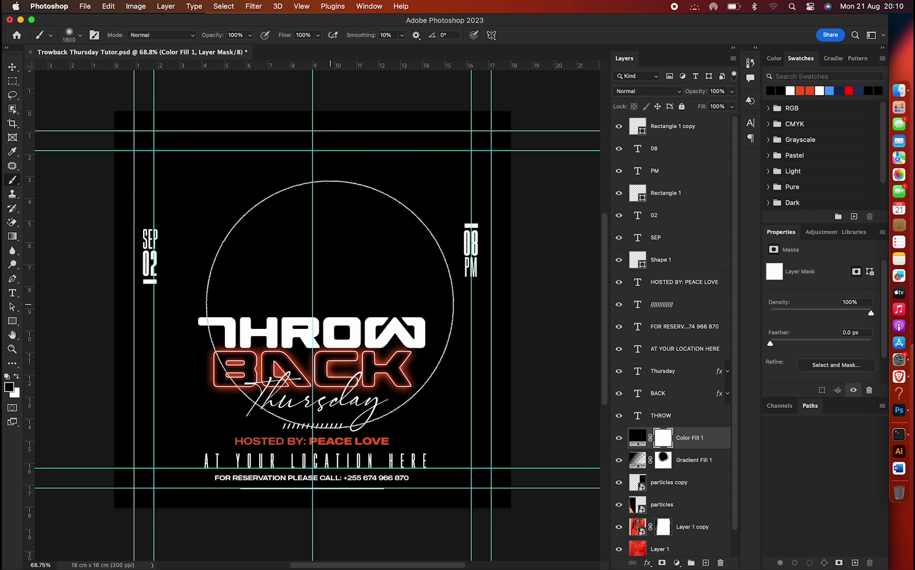
pyautogui.rightClick(329, 304)
pyautogui.press('Return')
pyautogui.click(316, 330)
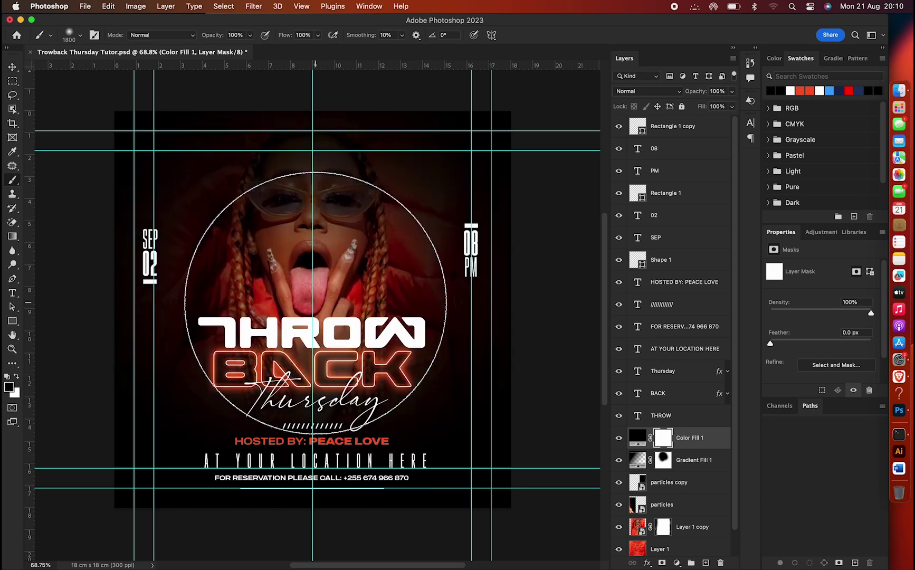
pyautogui.press(']')
pyautogui.press(']')
pyautogui.press(']')
pyautogui.click(315, 302)
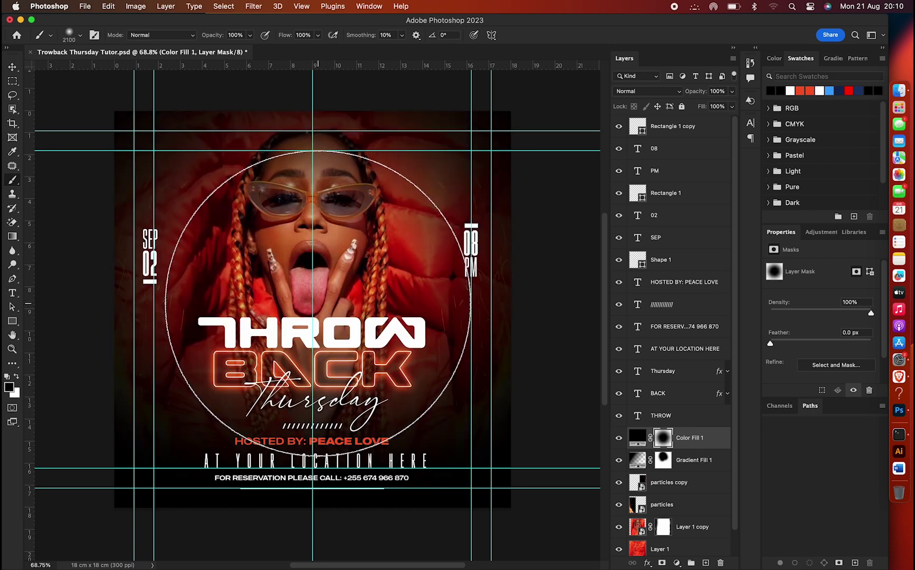
pyautogui.click(316, 303)
pyautogui.press('[')
pyautogui.press('[')
pyautogui.press('[')
pyautogui.press('[')
pyautogui.press('[')
pyautogui.press('[')
pyautogui.press('[')
pyautogui.press('[')
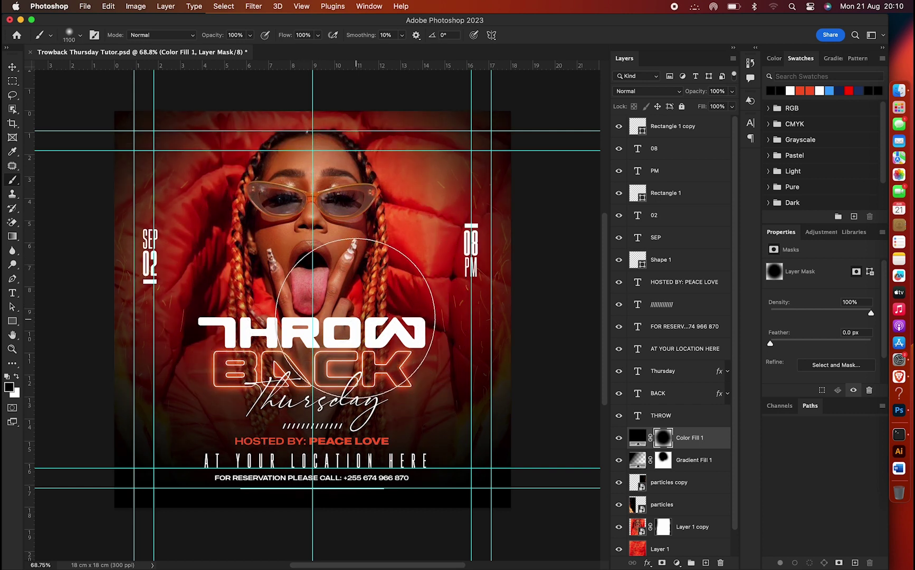
# Set the Color Fill 1 opacity to 70%
pyautogui.hotkey('ctrl', ';')
pyautogui.hotkey('ctrl', ';')
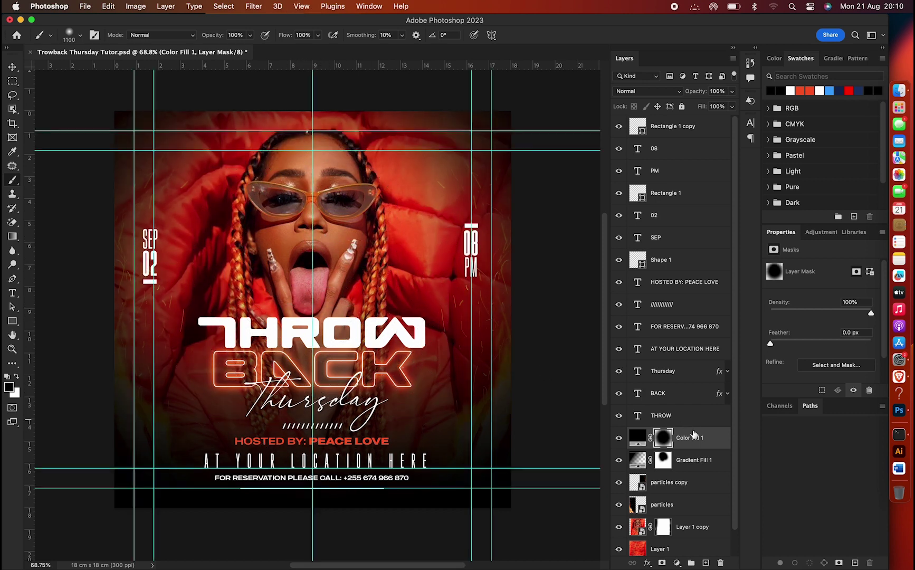
pyautogui.hotkey('ctrl', '2')
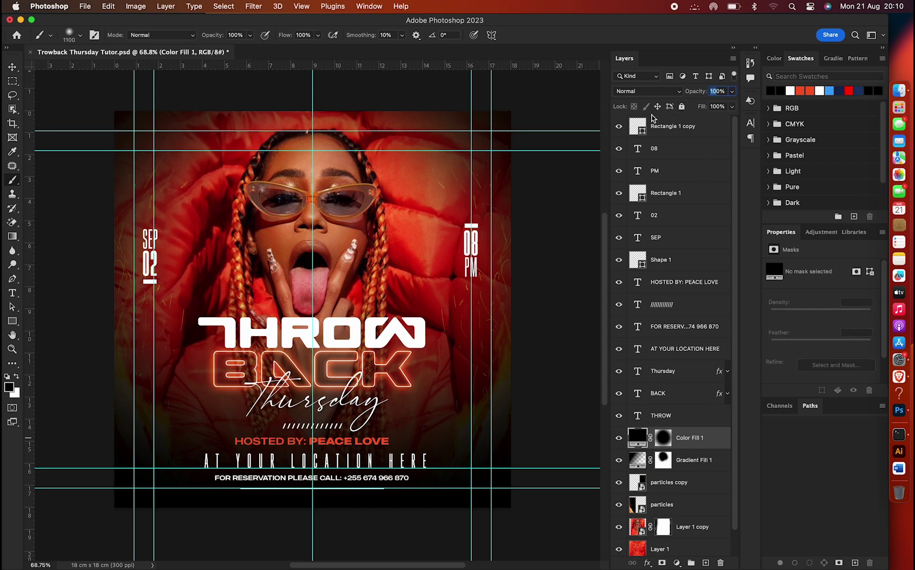
pyautogui.write('5070')
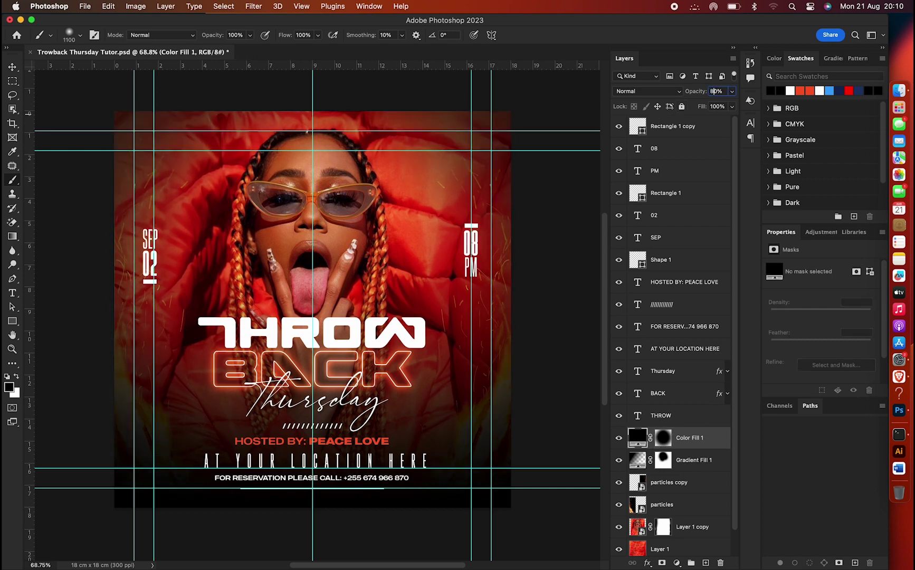
pyautogui.press('super+Tab')
# Preview the fourth JPEG in paper texture by freeject.net and drag it onto the flyer
pyautogui.press('super+Up')
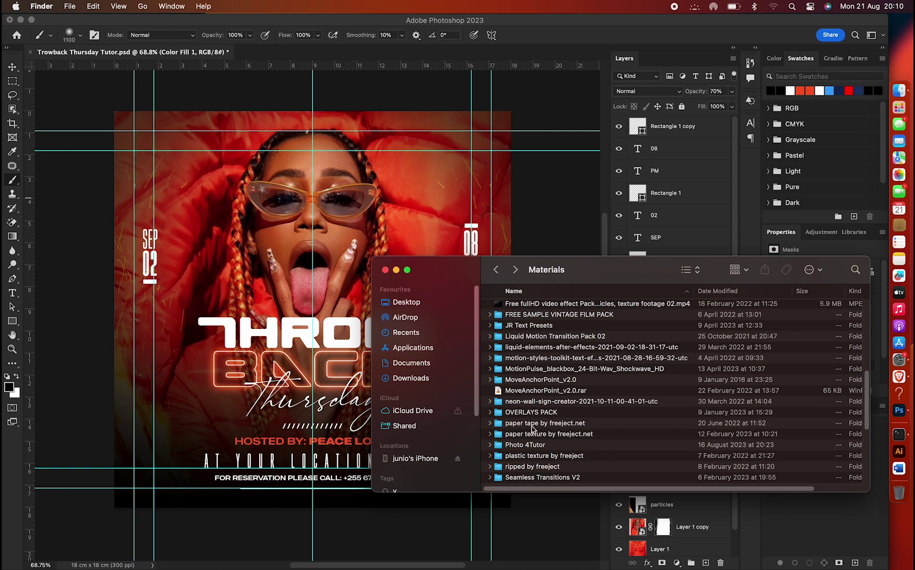
pyautogui.doubleClick(532, 434)
pyautogui.doubleClick(522, 323)
pyautogui.click(542, 340)
pyautogui.press('space')
pyautogui.press('space')
pyautogui.moveTo(543, 340)
pyautogui.mouseDown()
pyautogui.moveTo(451, 314)
pyautogui.moveTo(511, 310)
pyautogui.mouseUp()
# Scale the paper texture to cover the whole flyer and blend it in Divide mode
pyautogui.moveTo(424, 368); pyautogui.dragTo(431, 316)
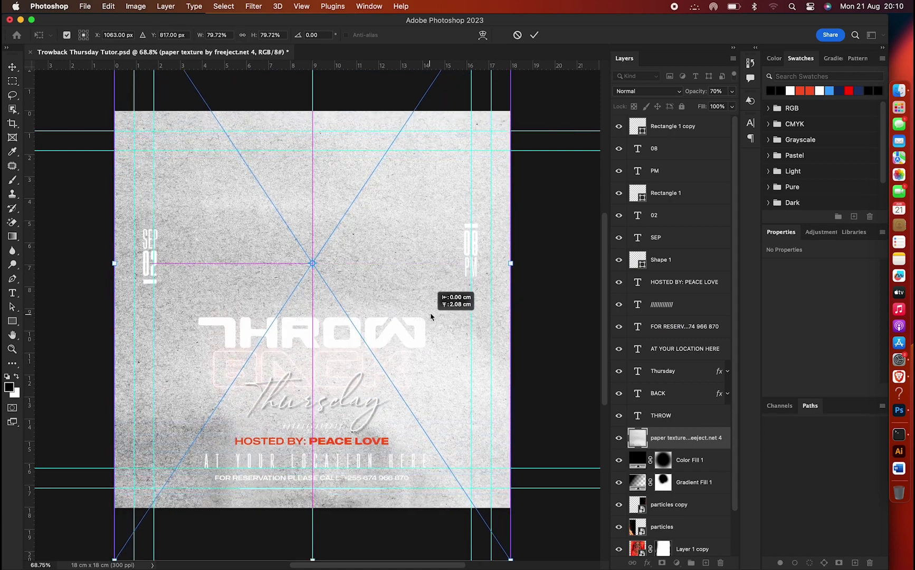
pyautogui.press('Return')
pyautogui.click(647, 90)
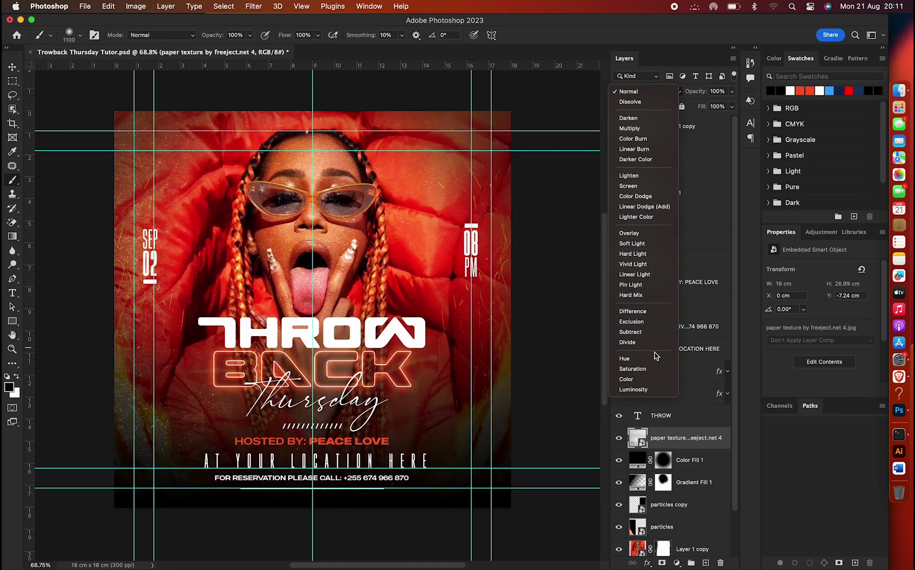
pyautogui.click(648, 342)
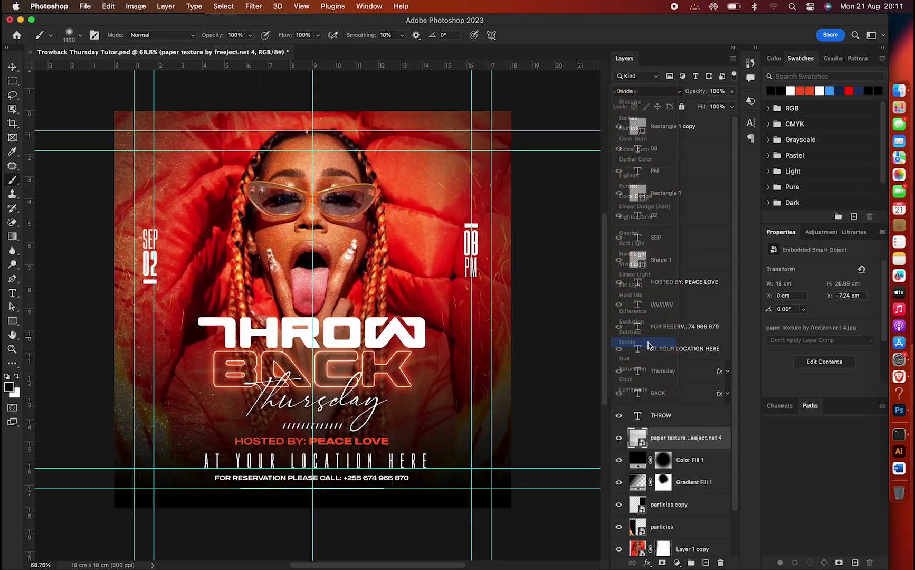
# Rename the layer 'texture' and move it to the top of the layer stack
pyautogui.doubleClick(670, 438)
pyautogui.press('BackSpace')
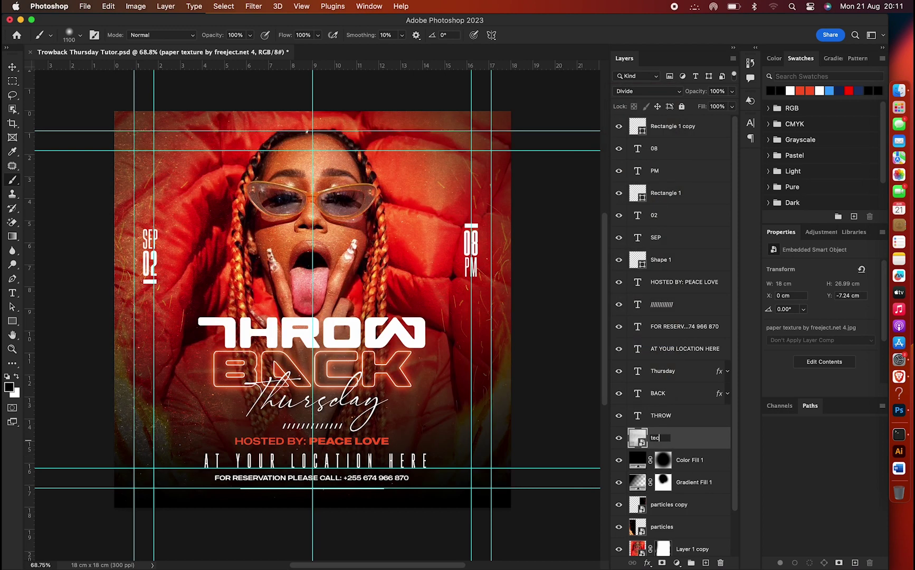
pyautogui.write('ure')
pyautogui.press('Return')
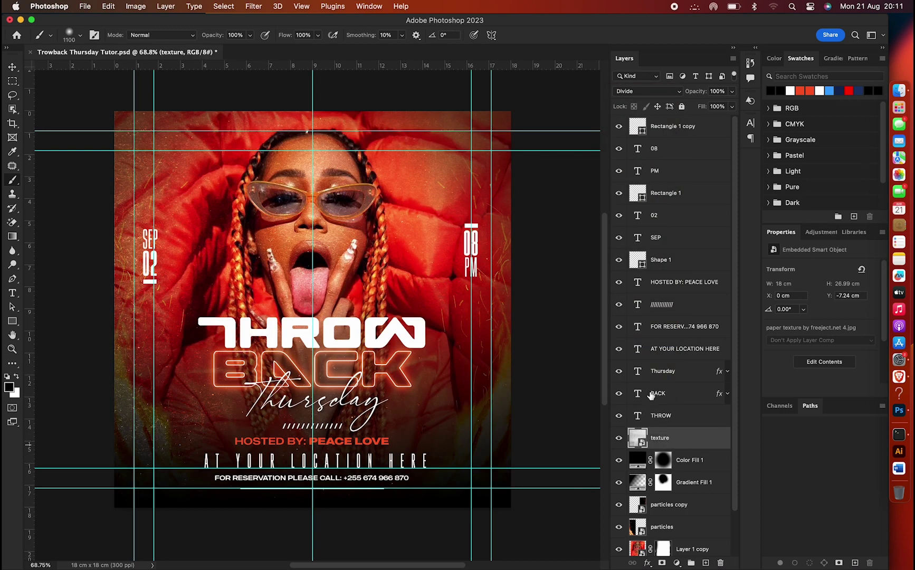
pyautogui.moveTo(702, 427); pyautogui.dragTo(685, 128)
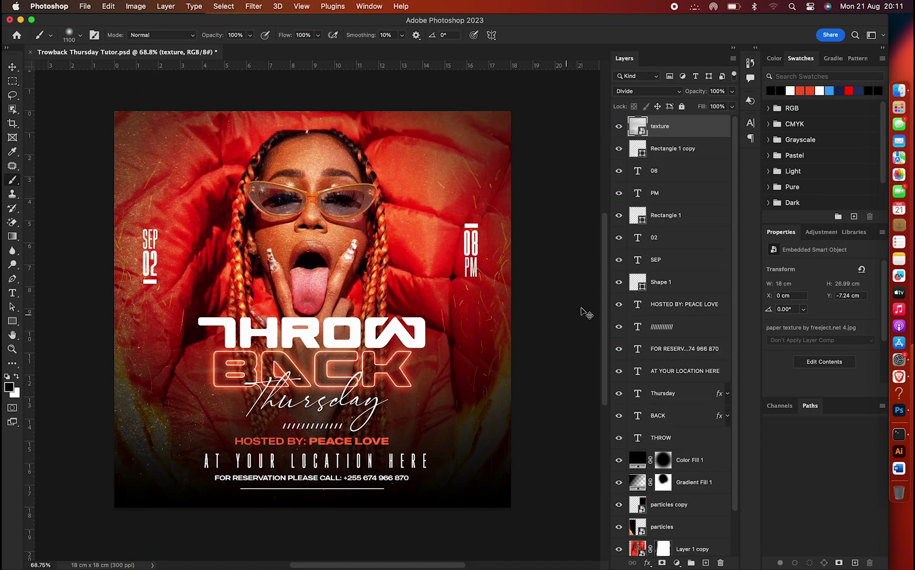
pyautogui.hotkey('ctrl', 'l')
# Apply Levels to the texture with 0.96 midtones and 219 whites
pyautogui.moveTo(416, 252)
pyautogui.mouseDown()
pyautogui.moveTo(434, 253)
pyautogui.moveTo(415, 253)
pyautogui.mouseUp()
pyautogui.moveTo(485, 252); pyautogui.dragTo(466, 253)
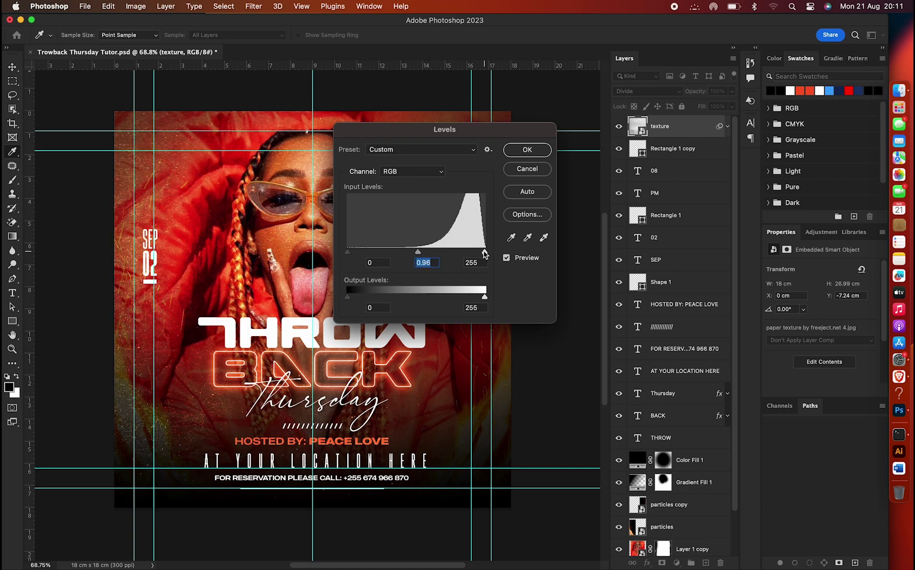
pyautogui.click(527, 149)
pyautogui.hotkey('ctrl', ';')
pyautogui.press('b')
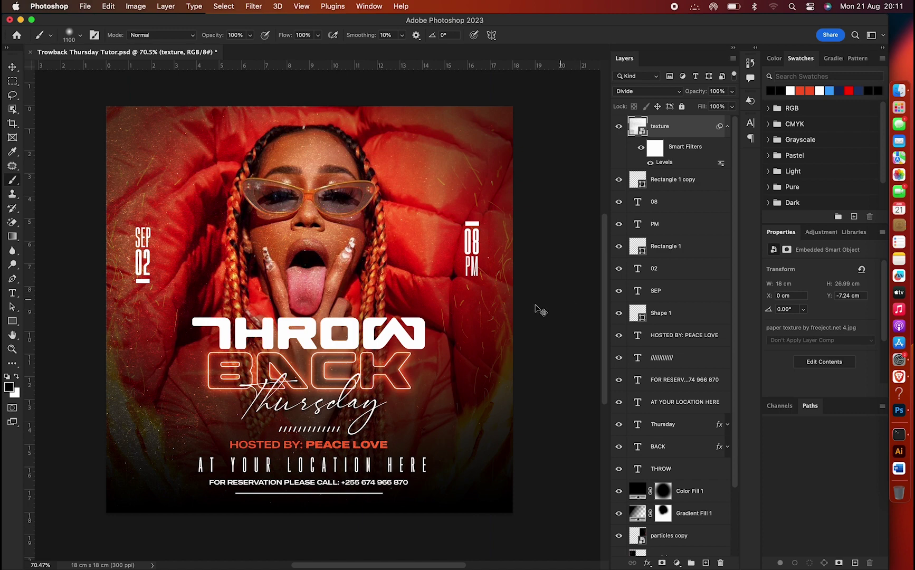
pyautogui.hotkey('ctrl', ';')
# Add a layer mask to the texture and paint it away from the face
pyautogui.click(661, 562)
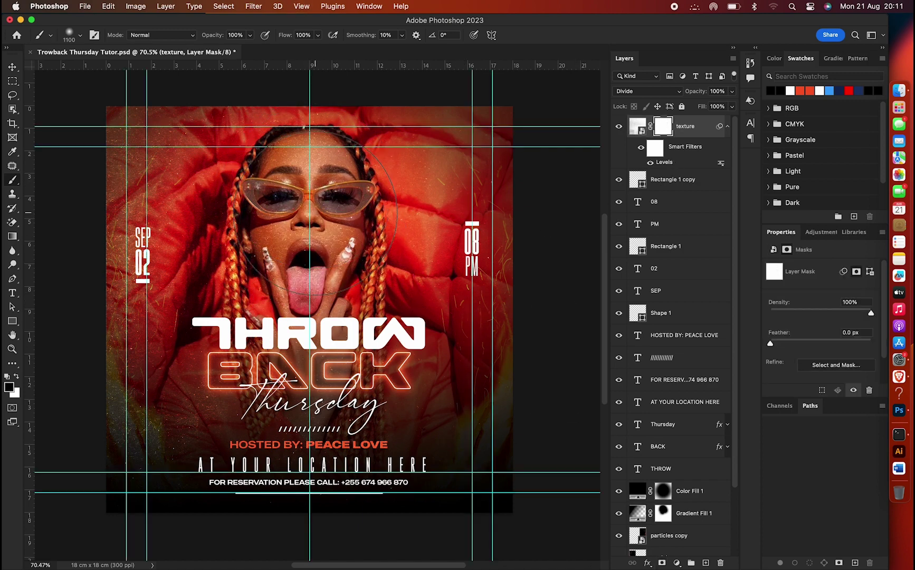
pyautogui.press('[')
pyautogui.moveTo(310, 157); pyautogui.dragTo(306, 275)
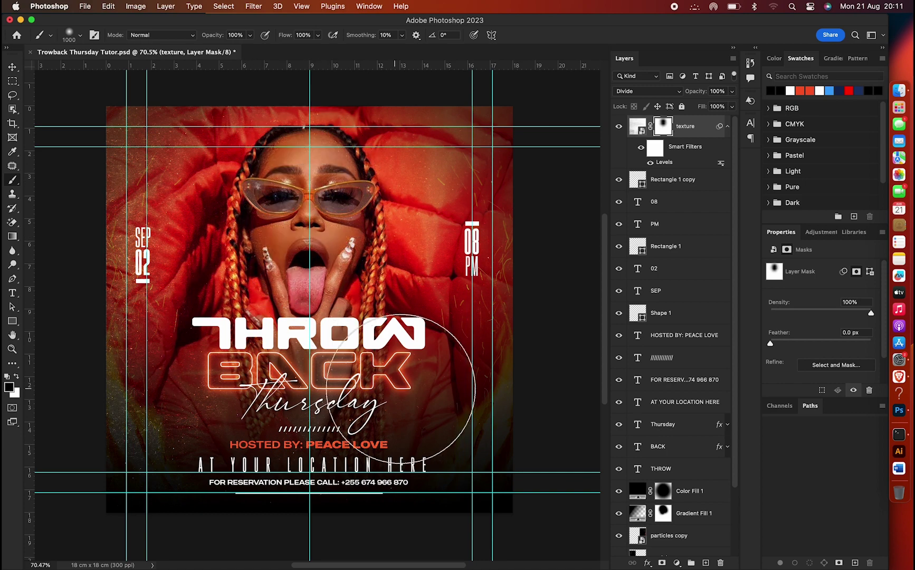
pyautogui.hotkey('ctrl', 'z')
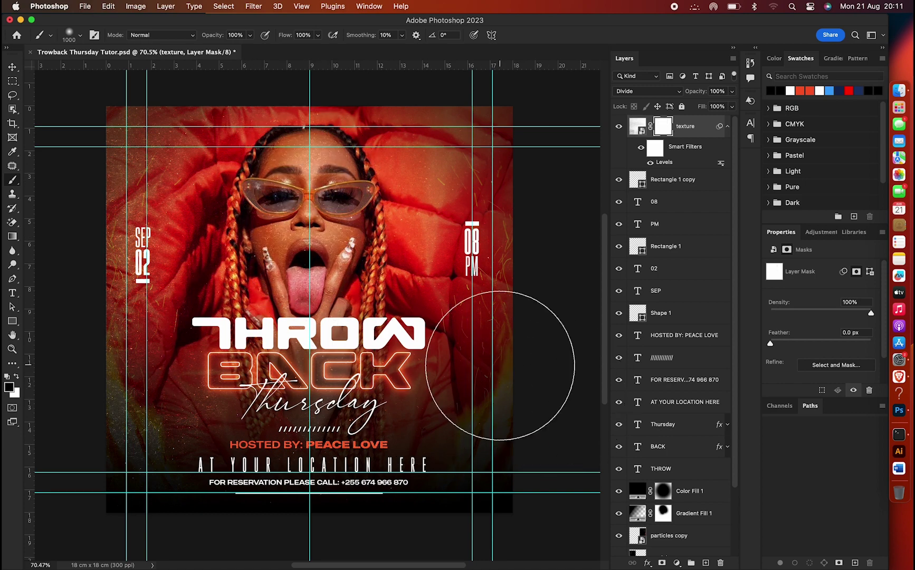
pyautogui.moveTo(306, 137); pyautogui.dragTo(328, 248)
pyautogui.press('v')
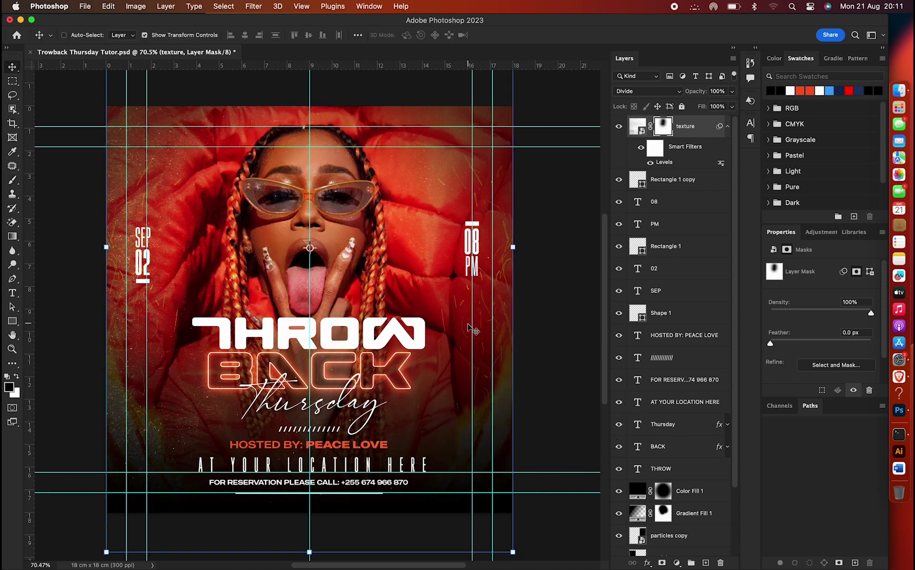
pyautogui.hotkey('ctrl', 'h')
pyautogui.click(727, 126)
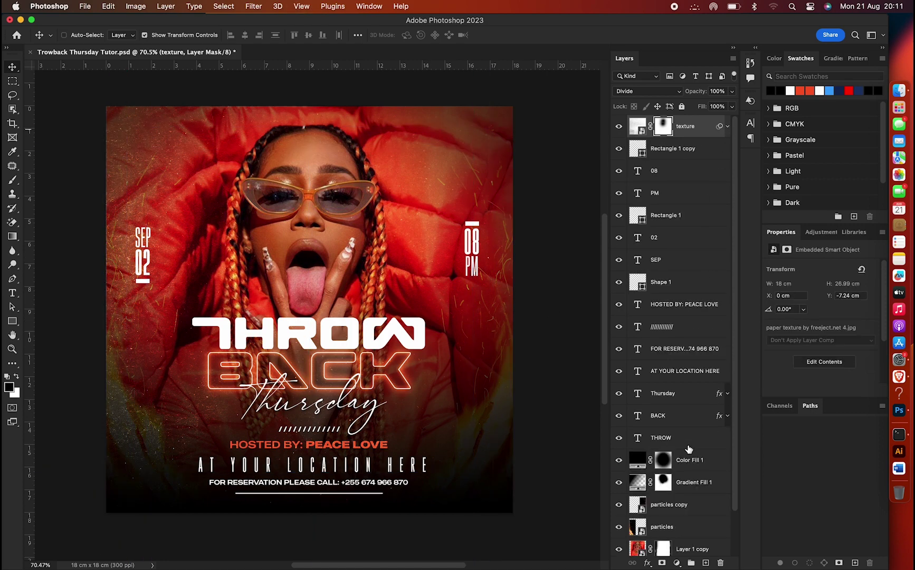
pyautogui.click(691, 447)
# Convert THROW to a smart object and apply Eye Candy 7 Chrome with the Silver, Smooth preset
pyautogui.rightClick(704, 442)
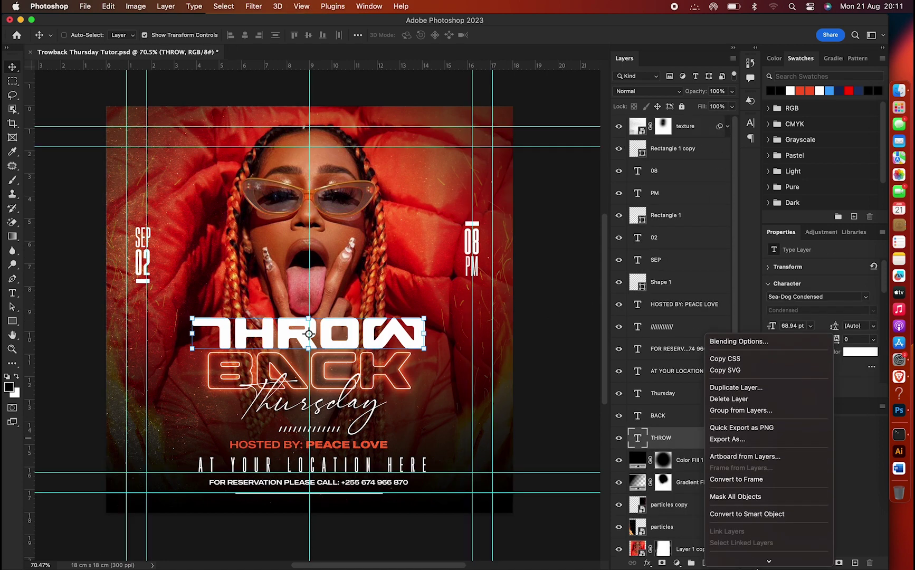
pyautogui.click(702, 478)
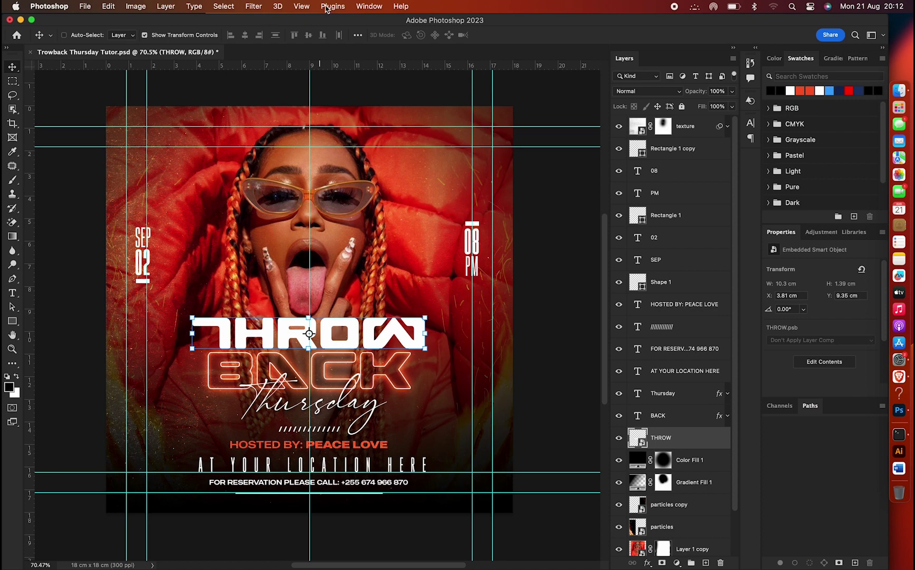
pyautogui.click(254, 7)
pyautogui.click(426, 251)
pyautogui.click(93, 191)
pyautogui.click(108, 228)
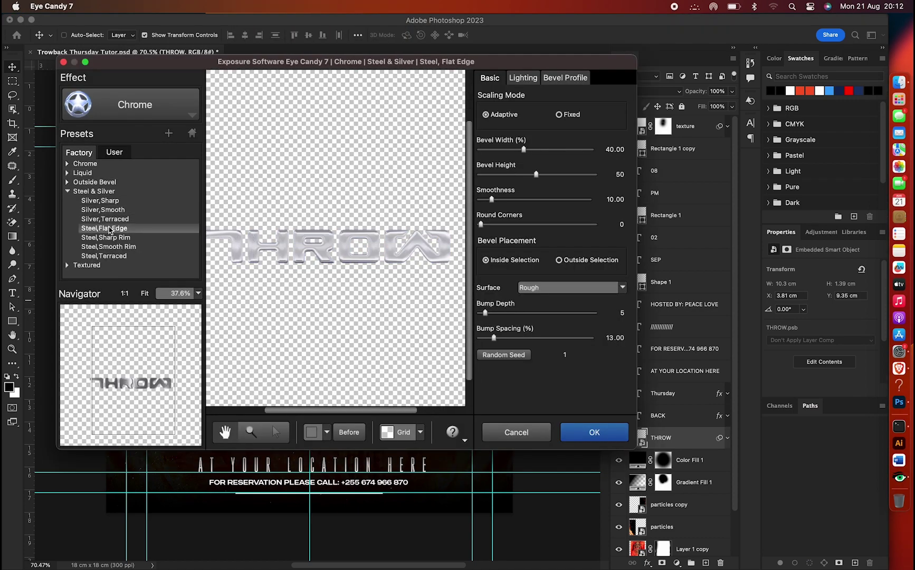
pyautogui.click(103, 209)
# Choose a gold reflection map in the Chrome lighting settings and apply it
pyautogui.click(522, 77)
pyautogui.click(511, 339)
pyautogui.click(518, 380)
pyautogui.click(520, 400)
pyautogui.scroll(-3, 523, 391)
pyautogui.scroll(-2, 522, 401)
pyautogui.click(523, 398)
pyautogui.scroll(3, 522, 391)
pyautogui.click(522, 373)
pyautogui.scroll(2, 523, 373)
pyautogui.click(522, 333)
pyautogui.press('Return')
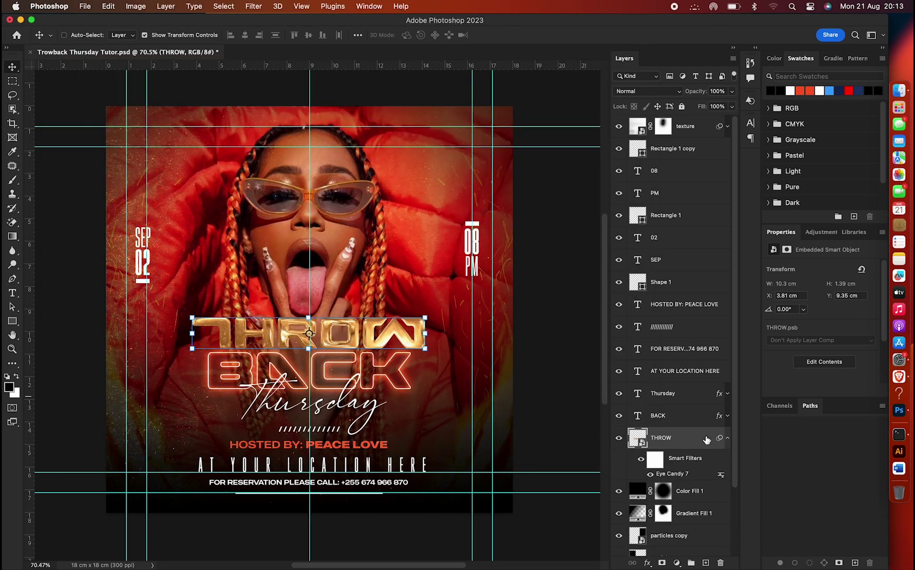
# Give THROW a drop shadow with 82% opacity and 38 px size
pyautogui.doubleClick(707, 442)
pyautogui.click(516, 406)
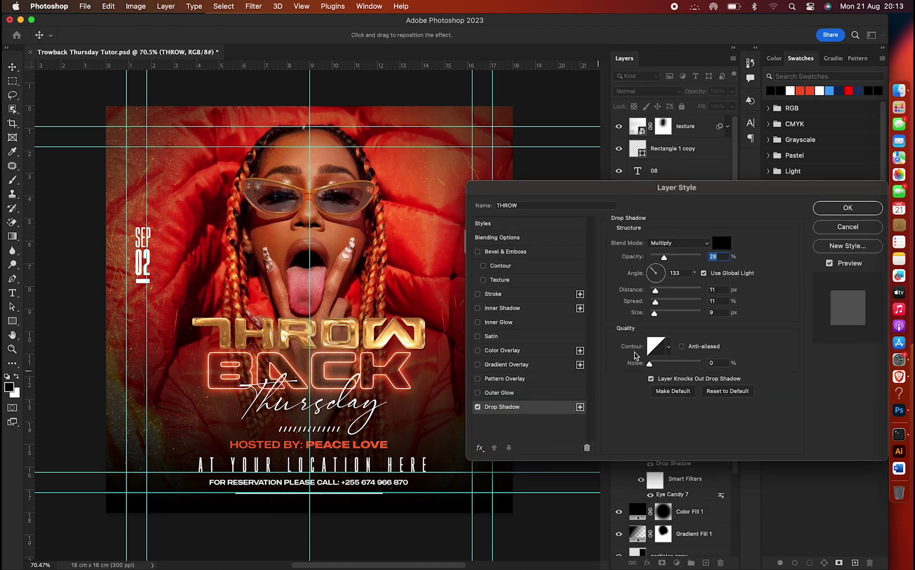
pyautogui.moveTo(678, 258); pyautogui.dragTo(693, 258)
pyautogui.moveTo(654, 312); pyautogui.dragTo(661, 315)
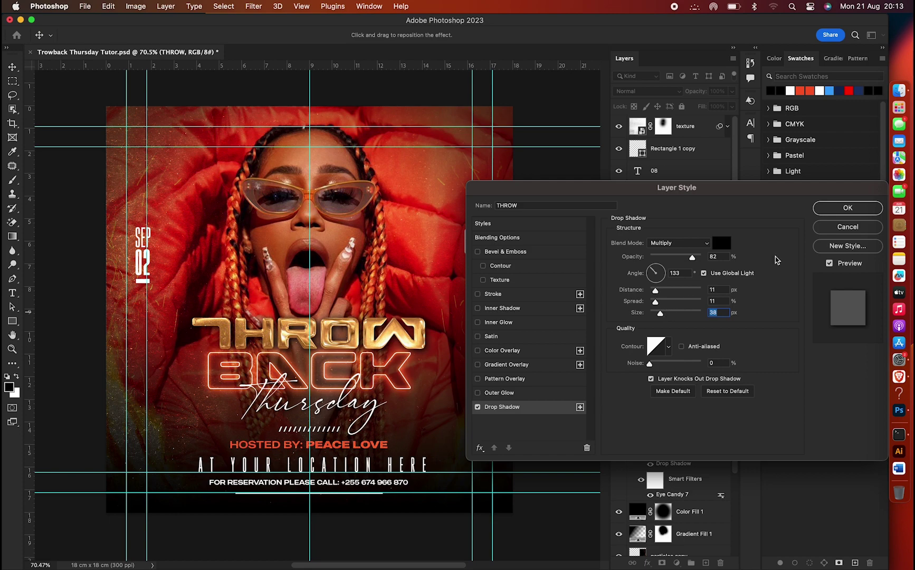
pyautogui.click(847, 208)
pyautogui.click(728, 438)
pyautogui.keyDown('ctrl'); pyautogui.click(706, 563); pyautogui.keyUp('ctrl')
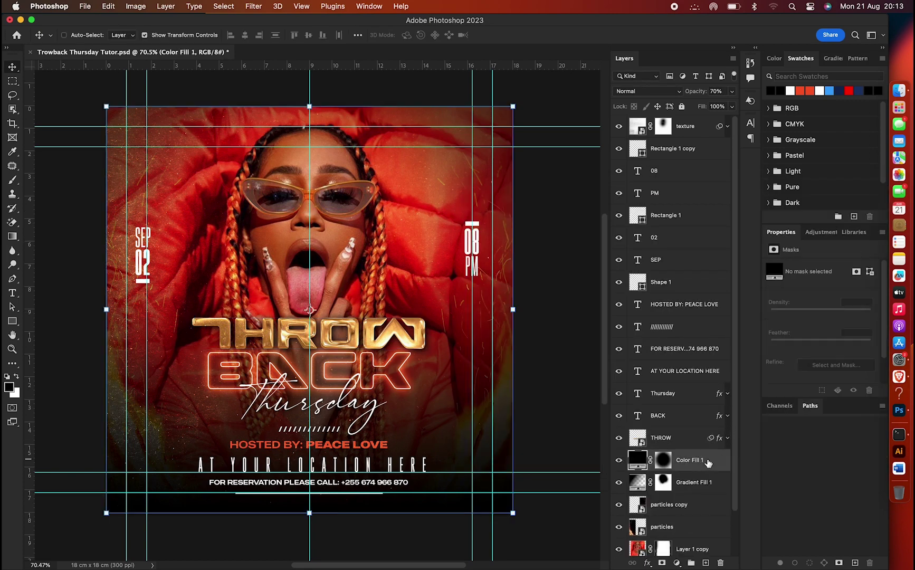
# Dab a soft black spot behind the title, then stretch it wide and flatten it
pyautogui.press('b')
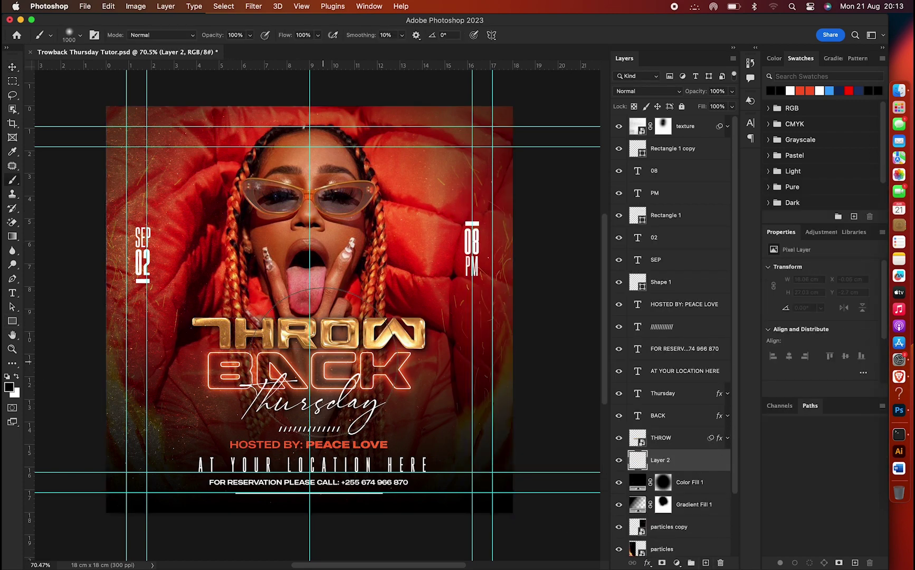
pyautogui.click(323, 359)
pyautogui.press('v')
pyautogui.hotkey('ctrl', 't')
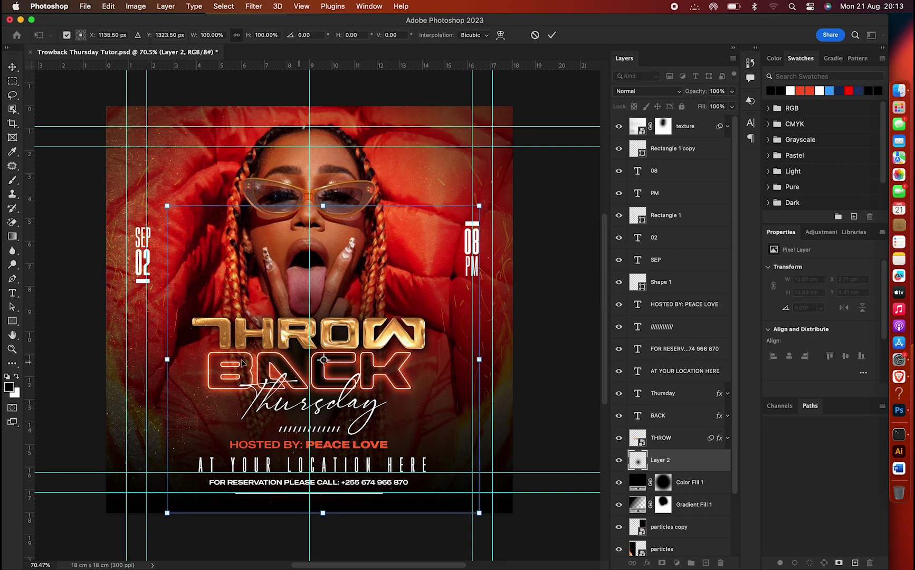
pyautogui.moveTo(167, 360); pyautogui.dragTo(84, 359)
pyautogui.moveTo(479, 360); pyautogui.dragTo(522, 359)
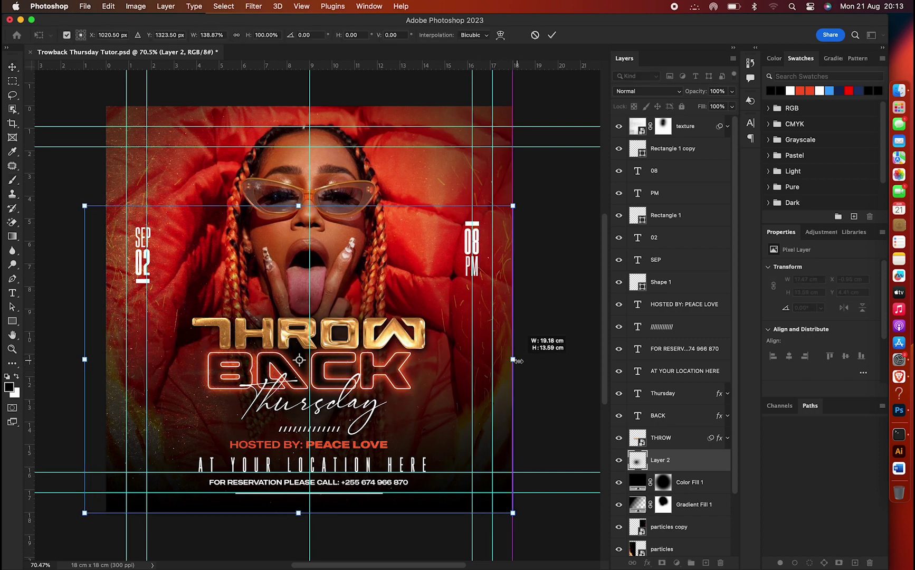
pyautogui.moveTo(305, 206); pyautogui.dragTo(306, 241)
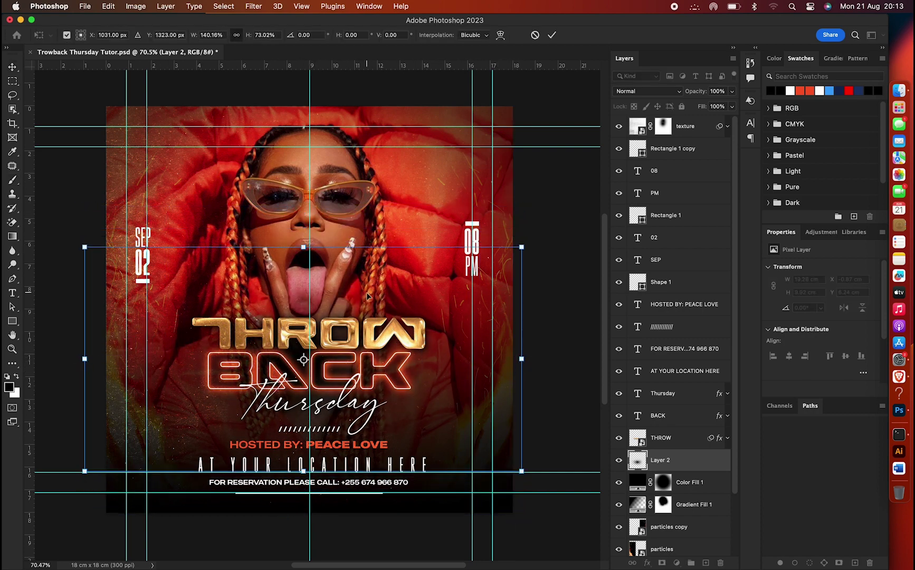
pyautogui.press('Return')
# Lower the dark patch layer's opacity to 77%
pyautogui.moveTo(698, 91); pyautogui.dragTo(685, 95)
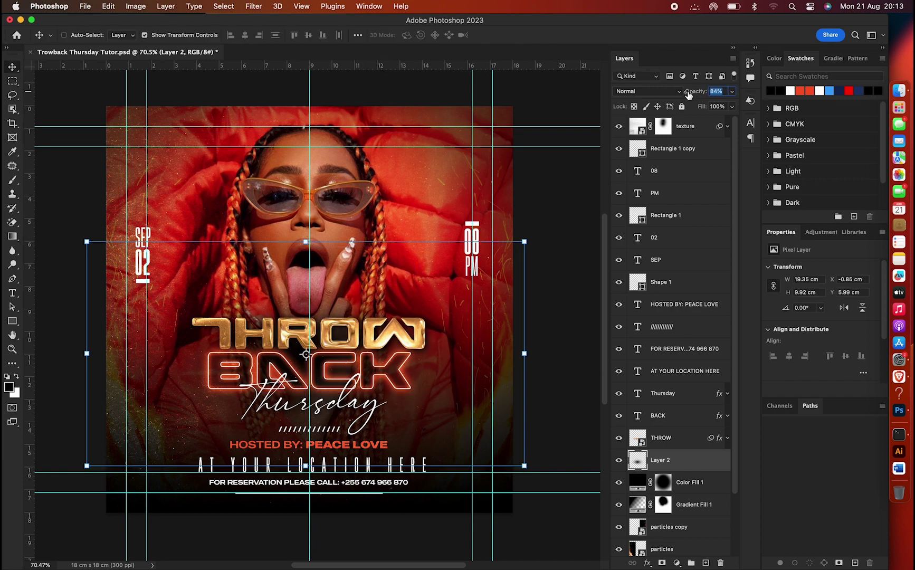
pyautogui.hotkey('ctrl', 'h')
pyautogui.scroll(-1, 450, 296)
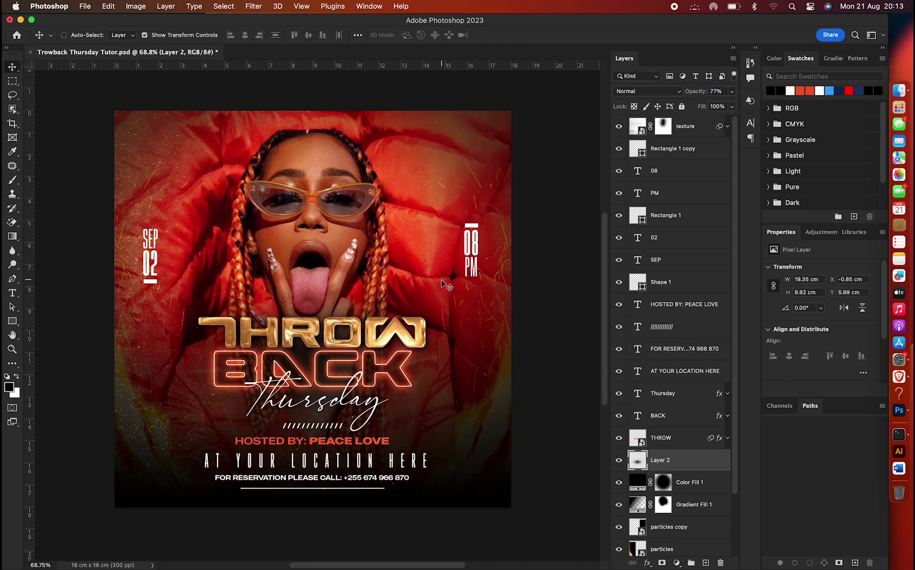
pyautogui.click(705, 129)
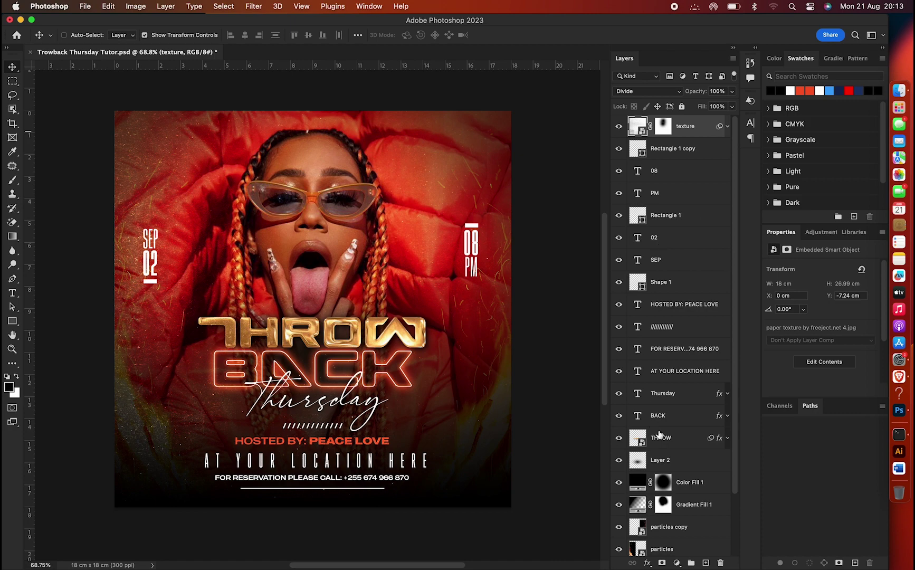
# Add a Levels adjustment layer with midtone 0.83 and white point 227
pyautogui.click(680, 561)
pyautogui.click(707, 370)
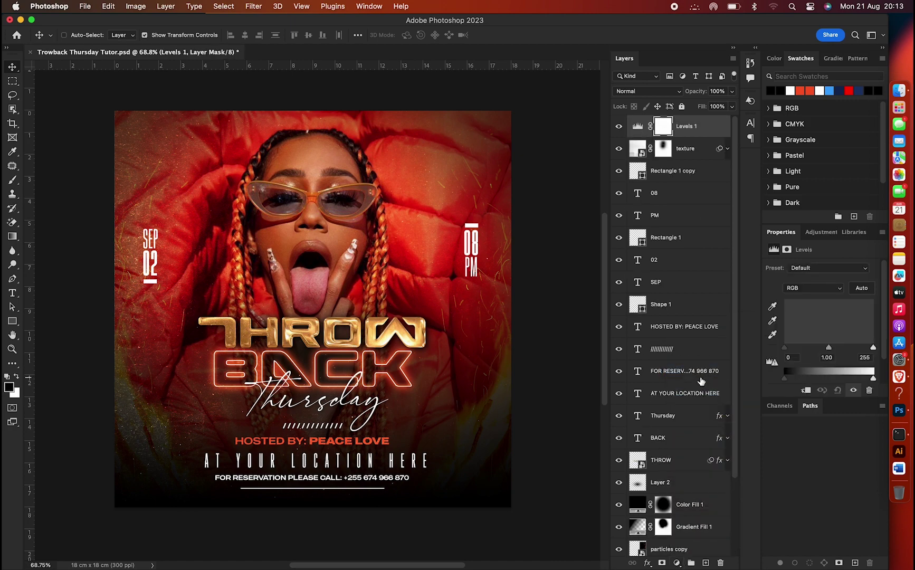
pyautogui.moveTo(829, 348); pyautogui.dragTo(867, 348)
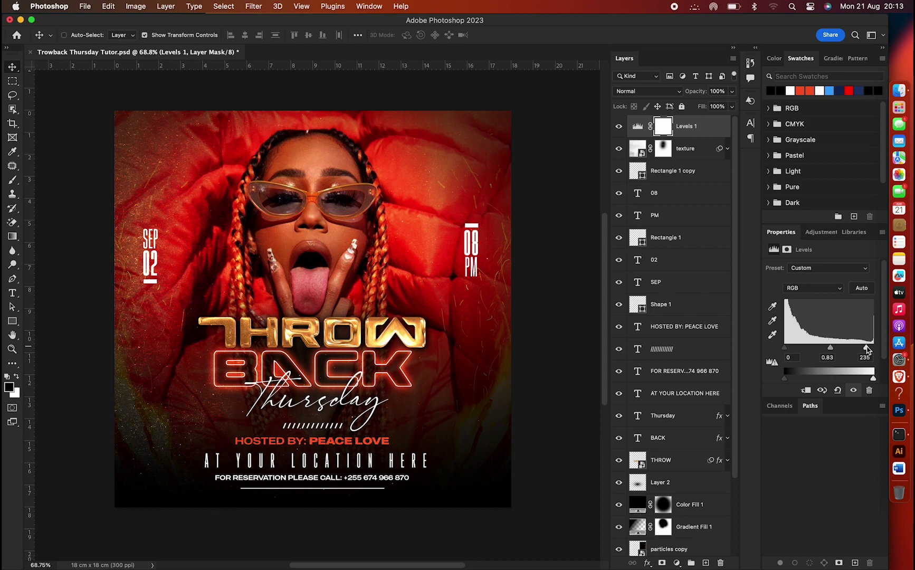
pyautogui.moveTo(863, 349); pyautogui.dragTo(864, 348)
# Add a Color Balance layer shifting midtones, shadows and highlights toward red and yellow
pyautogui.click(677, 562)
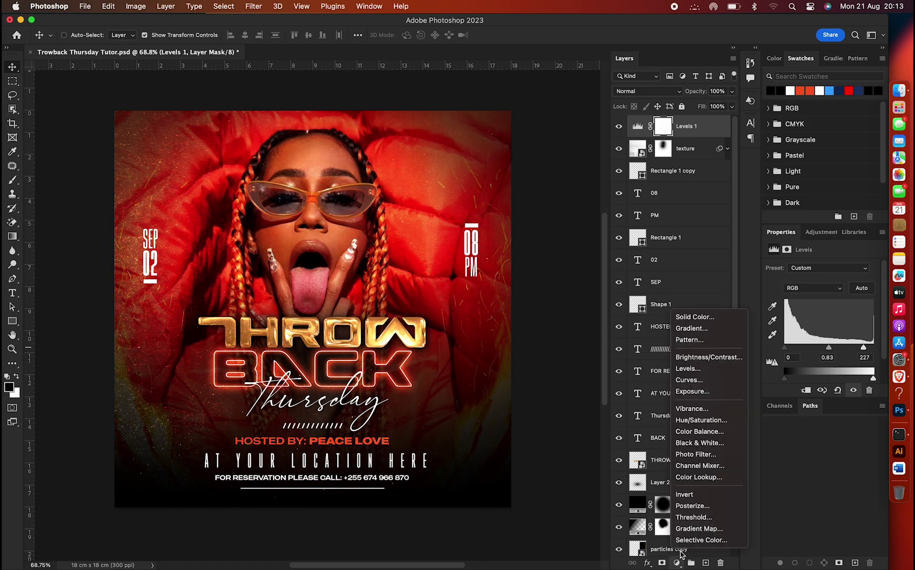
pyautogui.click(734, 433)
pyautogui.moveTo(806, 289); pyautogui.dragTo(817, 294)
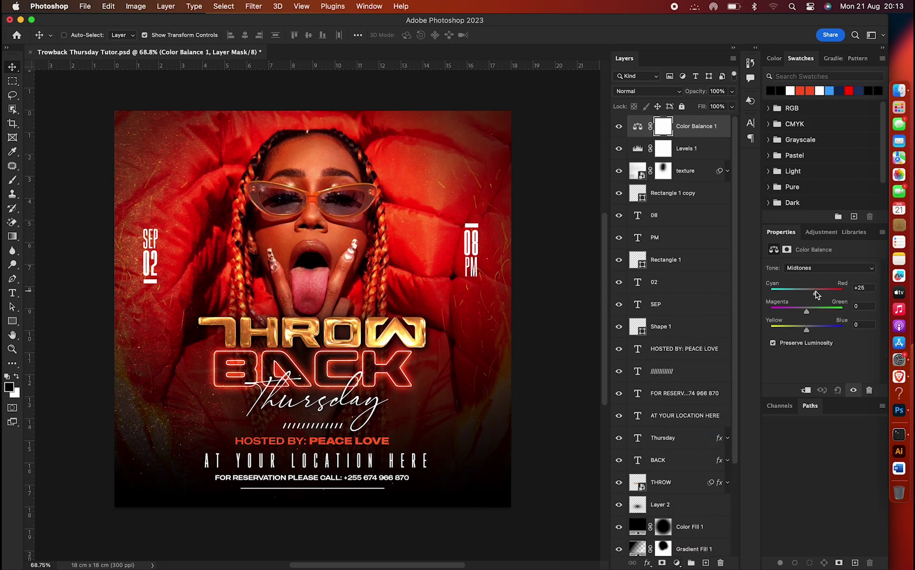
pyautogui.moveTo(806, 329)
pyautogui.mouseDown()
pyautogui.moveTo(801, 313)
pyautogui.moveTo(810, 311)
pyautogui.moveTo(814, 329)
pyautogui.mouseUp()
pyautogui.click(822, 268)
pyautogui.moveTo(807, 329); pyautogui.dragTo(803, 329)
pyautogui.moveTo(806, 292); pyautogui.dragTo(807, 312)
pyautogui.click(825, 268)
pyautogui.click(800, 291)
pyautogui.moveTo(806, 292); pyautogui.dragTo(811, 293)
pyautogui.moveTo(806, 329); pyautogui.dragTo(802, 331)
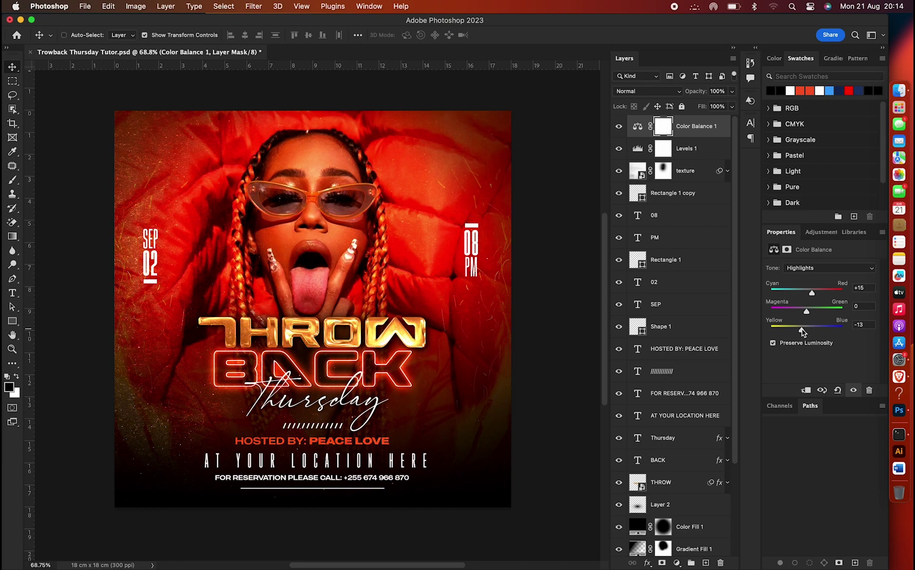
# Add a Hue/Saturation layer above Levels 1 with Saturation -14, keeping Color Balance 1 visible
pyautogui.click(702, 150)
pyautogui.click(677, 561)
pyautogui.click(701, 420)
pyautogui.moveTo(821, 326); pyautogui.dragTo(813, 330)
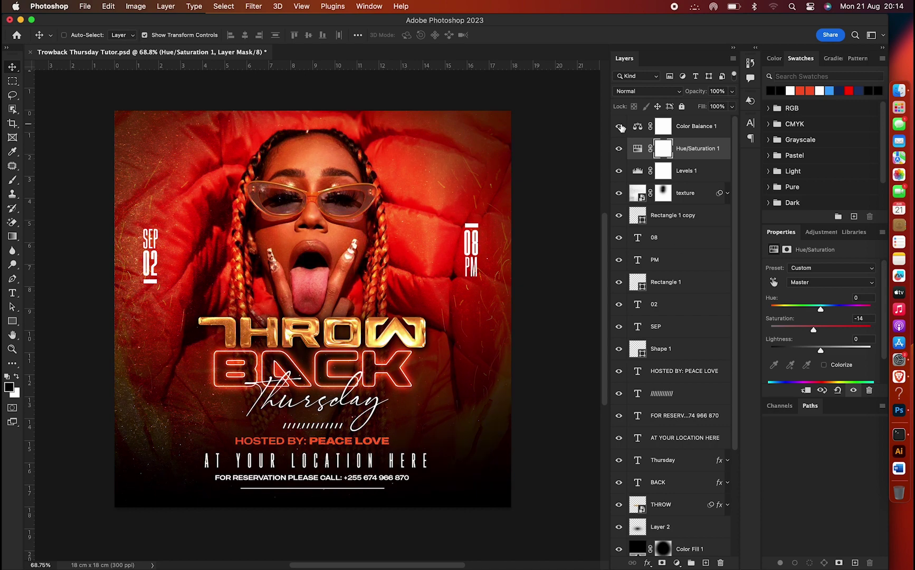
pyautogui.click(620, 127)
pyautogui.scroll(1, 510, 272)
pyautogui.scroll(-5, 695, 519)
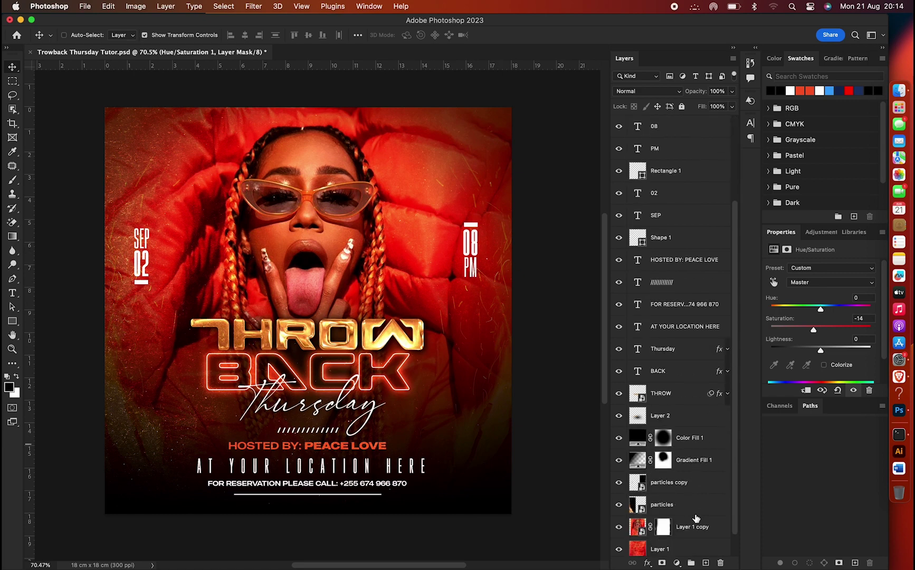
# Paint a red 600 px brush dab on a new layer above Thursday, blended with Color Dodge
pyautogui.scroll(1, 415, 344)
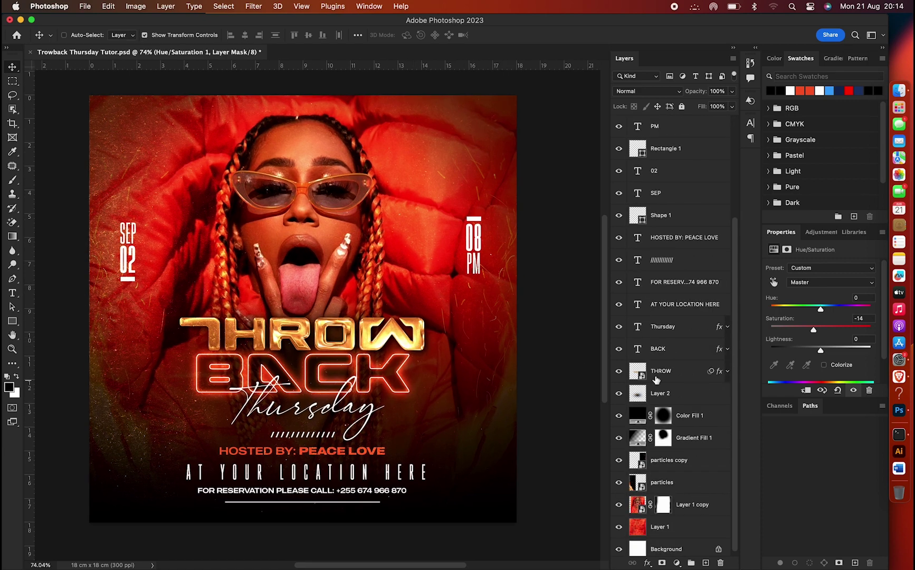
pyautogui.click(691, 328)
pyautogui.click(705, 562)
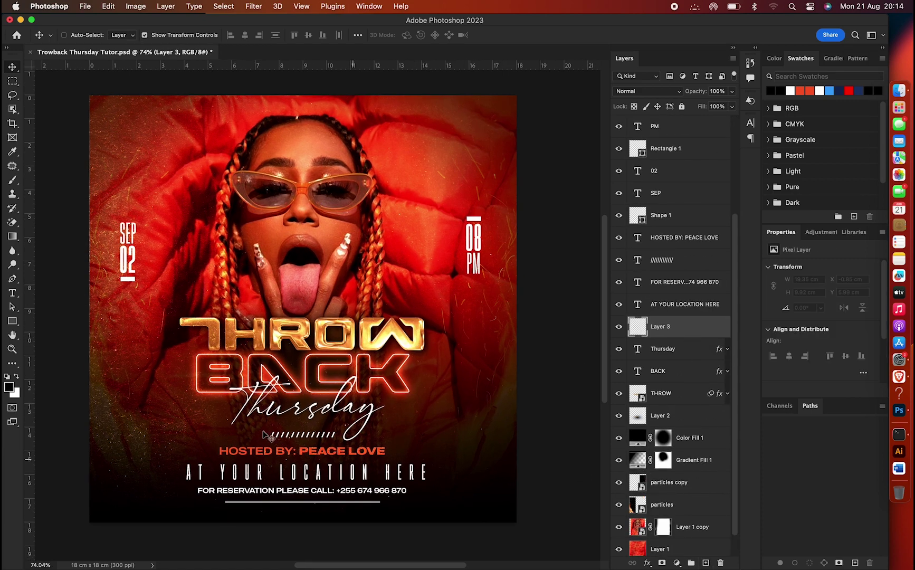
pyautogui.click(9, 387)
pyautogui.click(805, 90)
pyautogui.press('Return')
pyautogui.press('b')
pyautogui.press('[')
pyautogui.press('[')
pyautogui.press('[')
pyautogui.press('[')
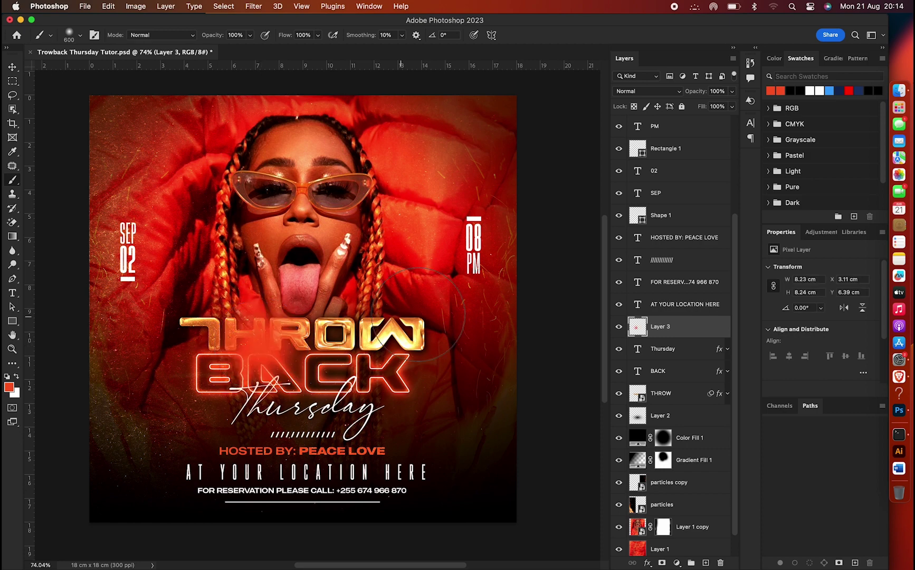
pyautogui.click(646, 90)
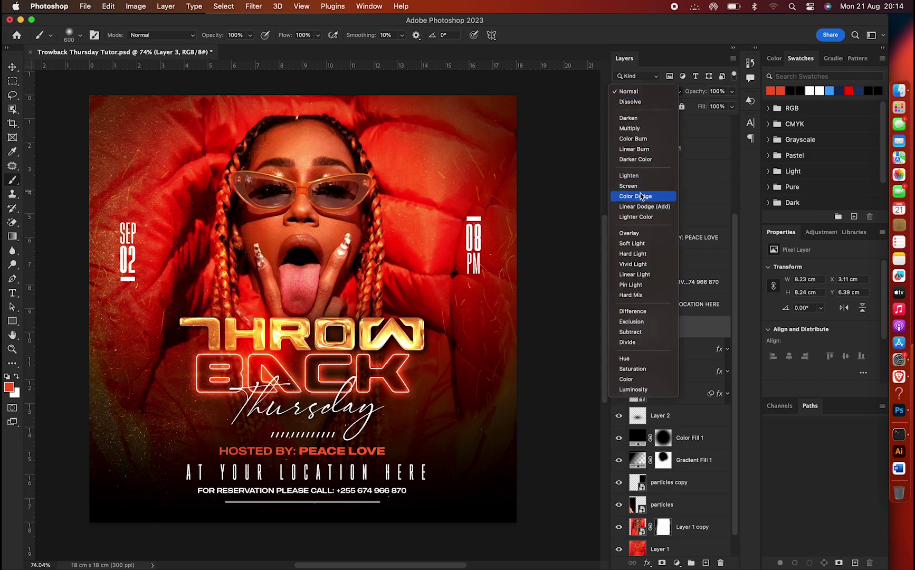
pyautogui.click(641, 197)
pyautogui.press('v')
pyautogui.moveTo(233, 357); pyautogui.dragTo(372, 396)
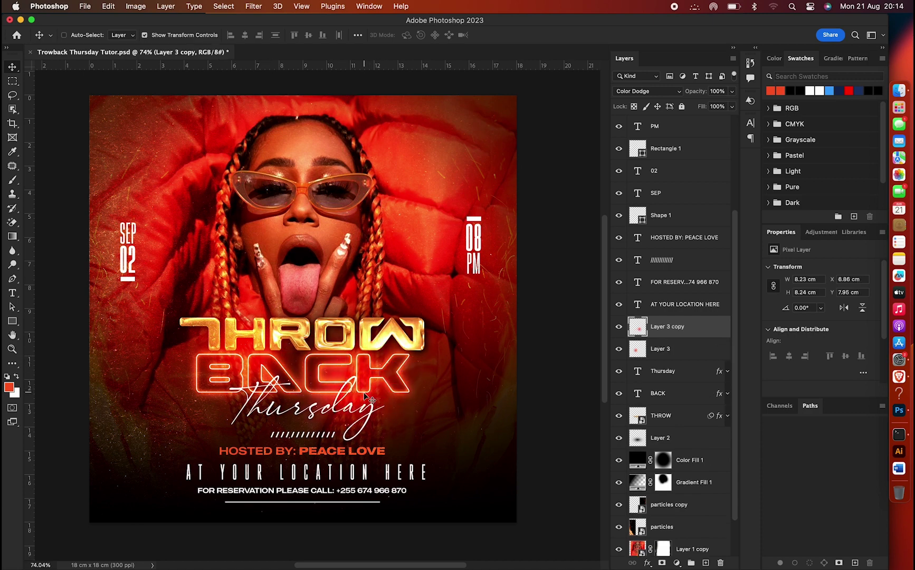
# Duplicate the red glow near the W, set the copy to Screen and scale it to about 8.09 × 8.07 cm
pyautogui.click(665, 350)
pyautogui.hotkey('ctrl', ';')
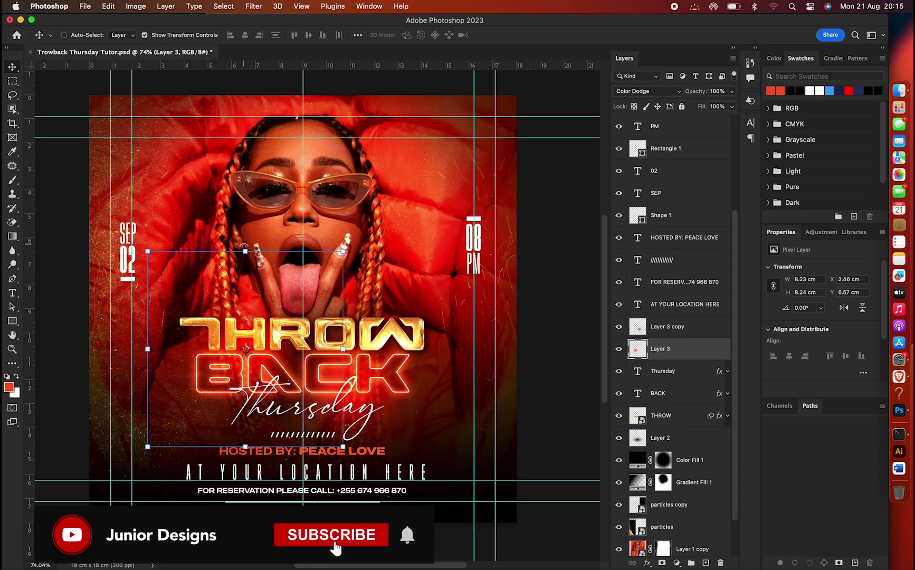
pyautogui.moveTo(269, 334); pyautogui.dragTo(397, 301)
pyautogui.hotkey('ctrl', 't')
pyautogui.moveTo(473, 221)
pyautogui.mouseDown()
pyautogui.moveTo(421, 273)
pyautogui.moveTo(376, 260)
pyautogui.mouseUp()
pyautogui.press('Return')
pyautogui.click(648, 91)
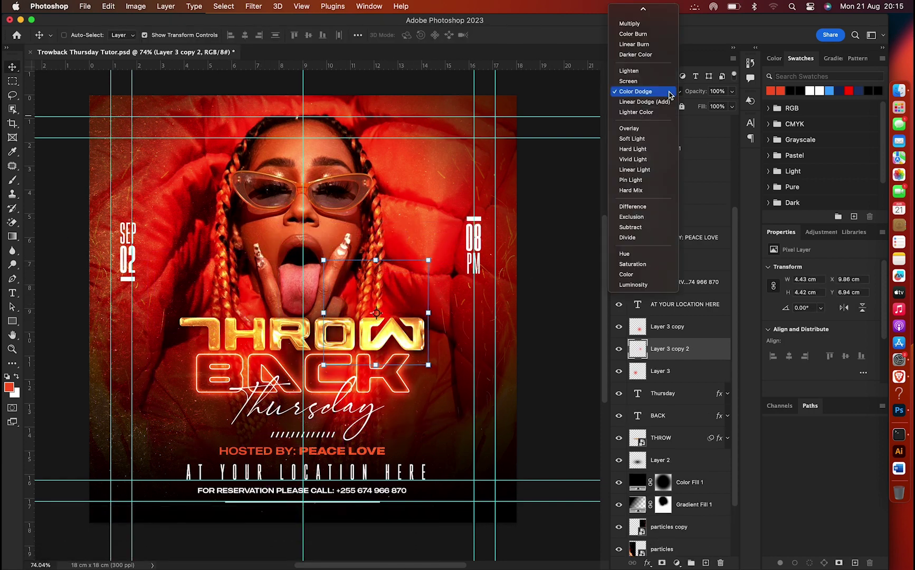
pyautogui.click(628, 81)
pyautogui.hotkey('ctrl', 't')
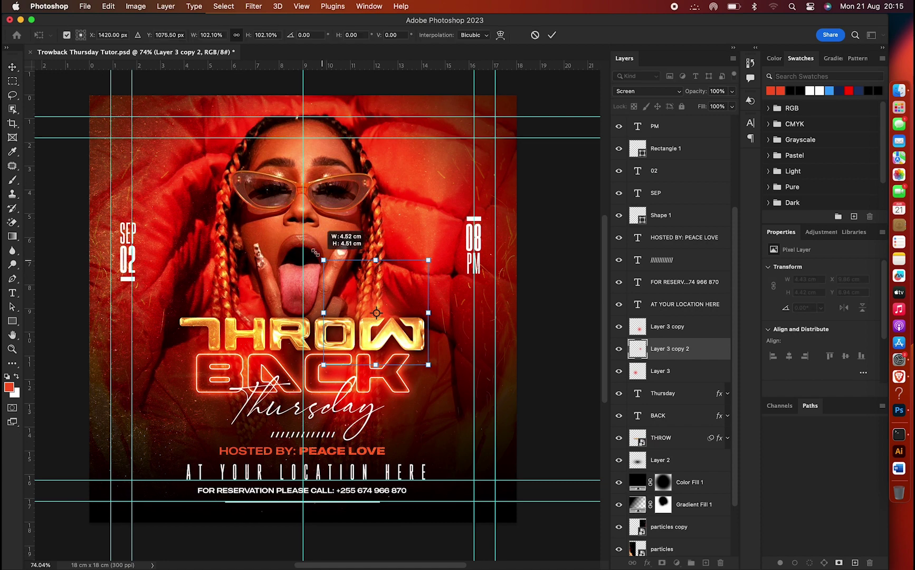
pyautogui.moveTo(324, 260); pyautogui.dragTo(237, 174)
pyautogui.moveTo(353, 238)
pyautogui.mouseDown()
pyautogui.moveTo(398, 264)
pyautogui.moveTo(355, 273)
pyautogui.moveTo(400, 286)
pyautogui.mouseUp()
pyautogui.press('Return')
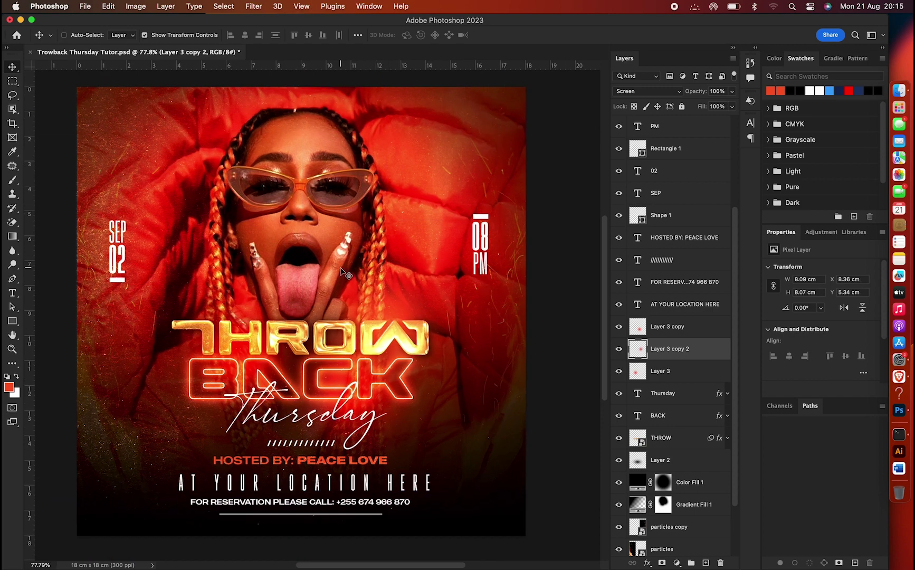
pyautogui.scroll(5, 274, 206)
pyautogui.scroll(1, 275, 206)
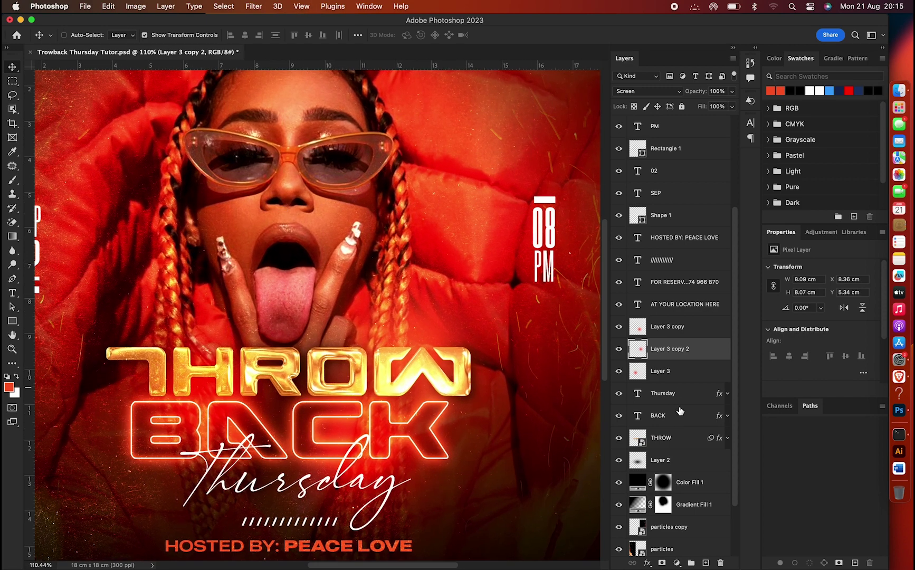
pyautogui.scroll(-3, 679, 410)
# Add a new layer above Color Fill 1 and switch to the Curvature Pen Tool
pyautogui.click(693, 500)
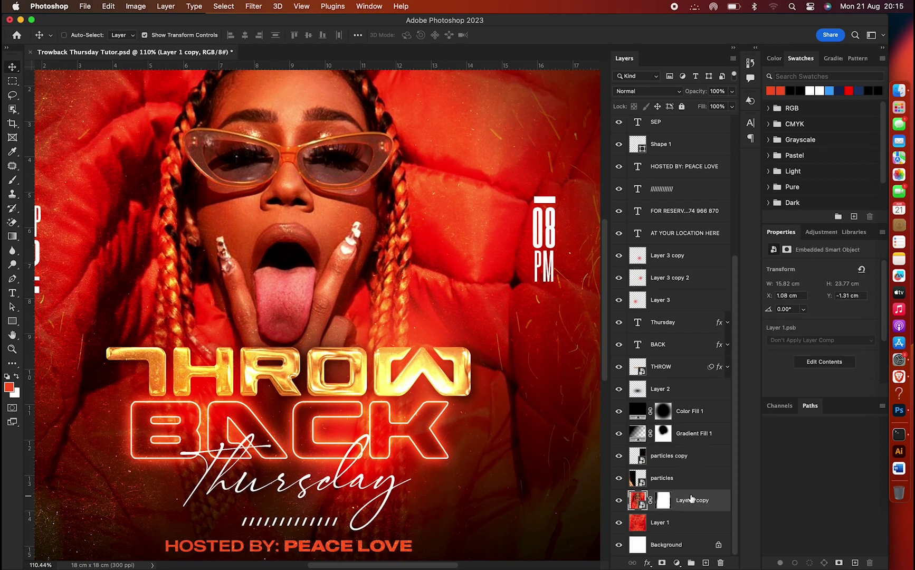
pyautogui.click(688, 411)
pyautogui.scroll(2, 725, 544)
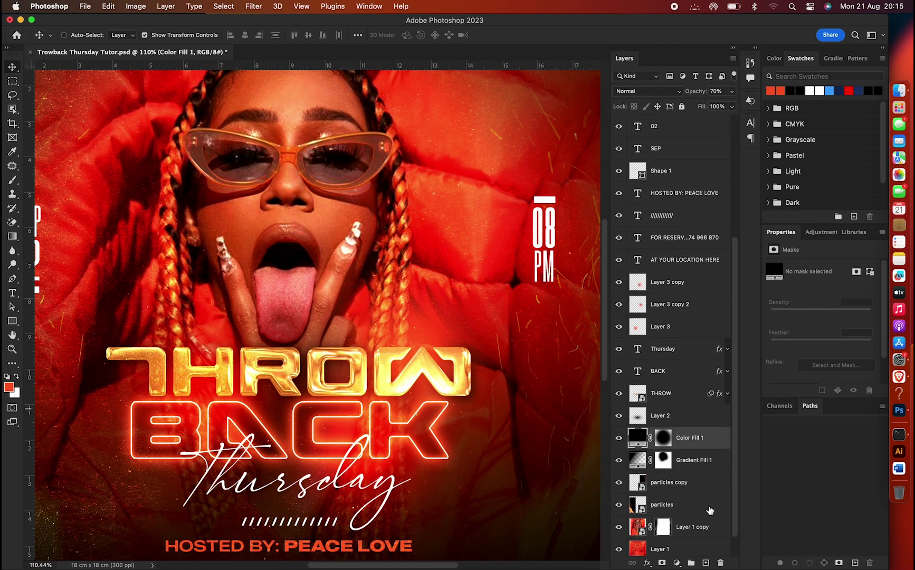
pyautogui.click(705, 562)
pyautogui.rightClick(13, 279)
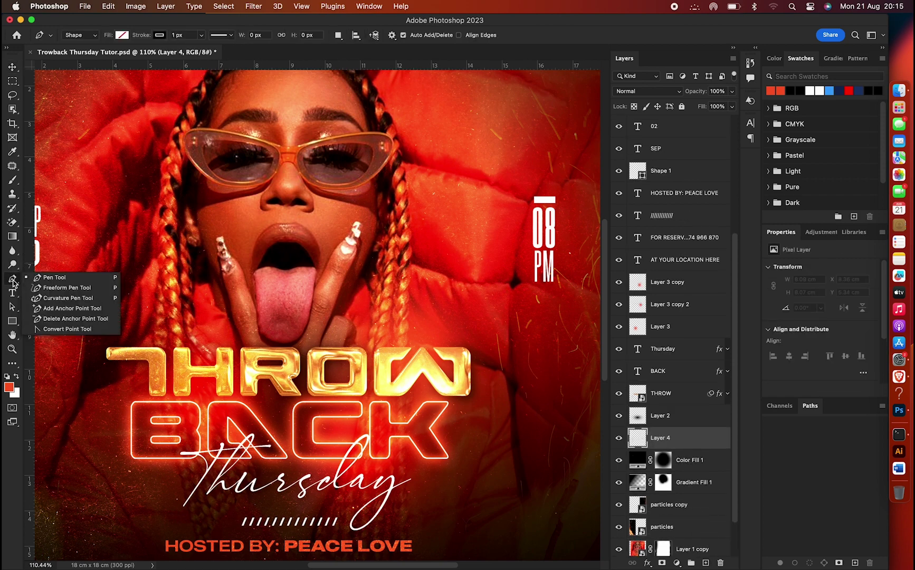
pyautogui.click(58, 304)
pyautogui.scroll(2, 306, 147)
pyautogui.scroll(1, 306, 147)
pyautogui.scroll(1, 285, 153)
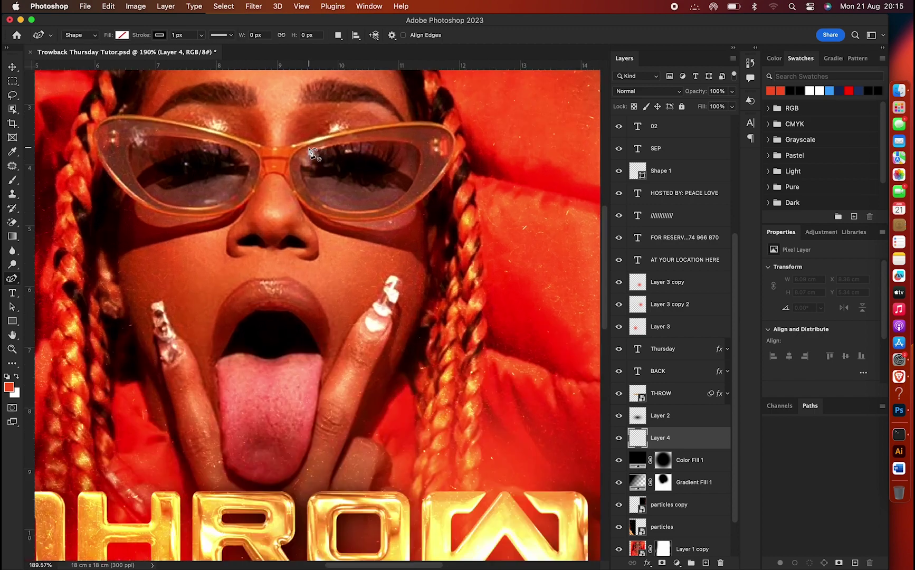
# Trace the glasses frame from the bridge over and under the right lens
pyautogui.click(277, 149)
pyautogui.click(306, 141)
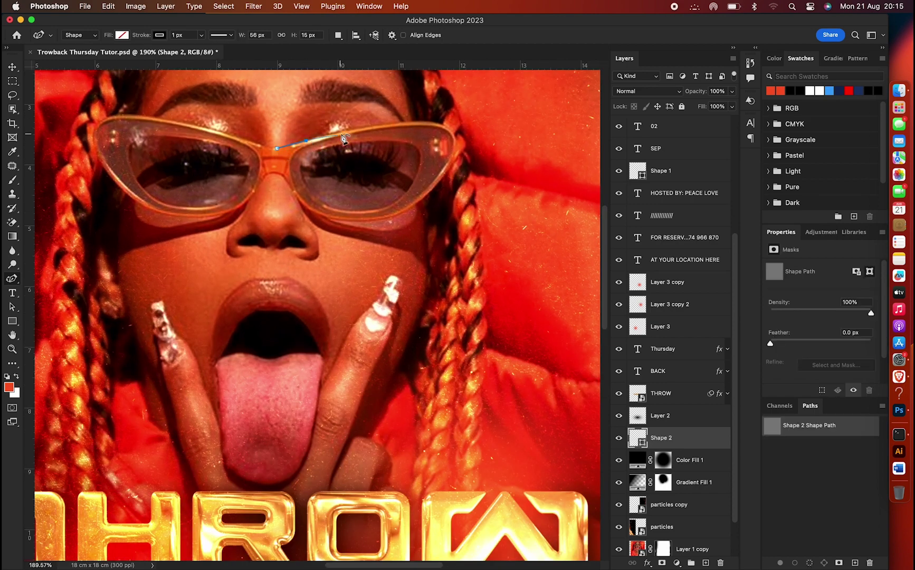
pyautogui.hotkey('ctrl', 'z')
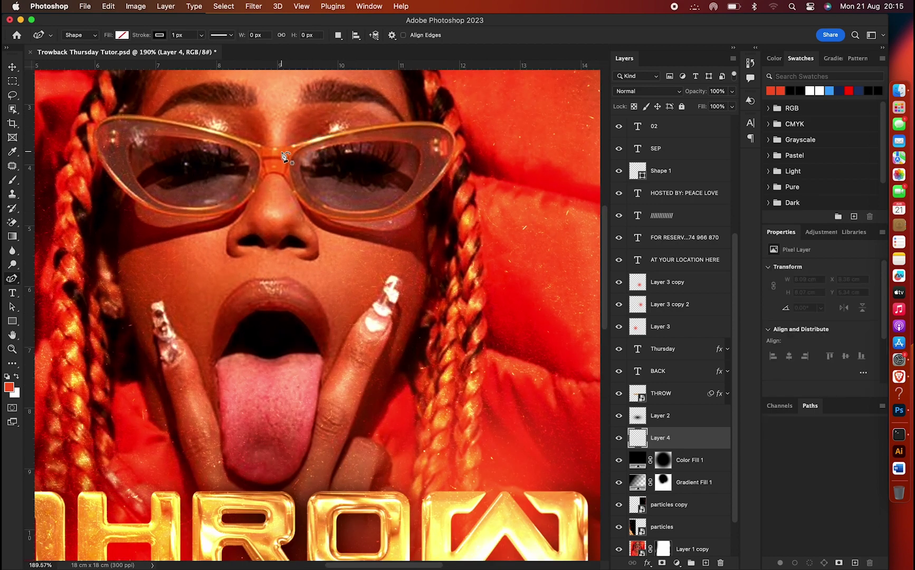
pyautogui.click(306, 143)
pyautogui.click(351, 132)
pyautogui.click(400, 124)
pyautogui.click(434, 123)
pyautogui.click(454, 142)
pyautogui.click(440, 177)
pyautogui.click(417, 200)
pyautogui.click(394, 215)
pyautogui.click(343, 219)
pyautogui.click(313, 210)
# Trace around the left lens and close the outline at the nose bridge
pyautogui.click(286, 175)
pyautogui.click(259, 178)
pyautogui.click(252, 192)
pyautogui.click(235, 208)
pyautogui.click(213, 214)
pyautogui.click(184, 214)
pyautogui.click(154, 210)
pyautogui.click(133, 196)
pyautogui.click(113, 176)
pyautogui.click(99, 154)
pyautogui.click(119, 118)
pyautogui.click(147, 120)
pyautogui.click(181, 124)
pyautogui.click(223, 135)
pyautogui.click(253, 144)
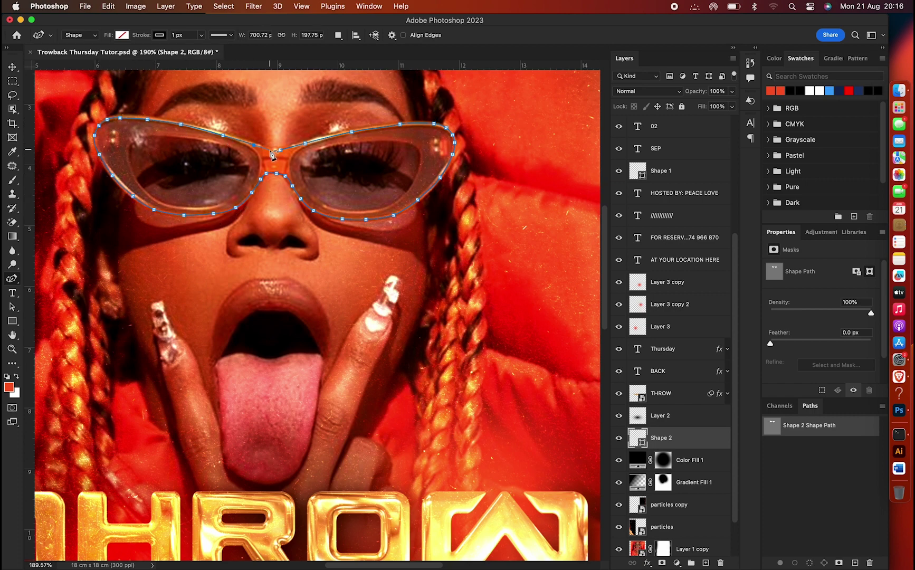
# Set the glasses outline stroke width to 4 px
pyautogui.write('4')
pyautogui.press('Return')
pyautogui.click(159, 34)
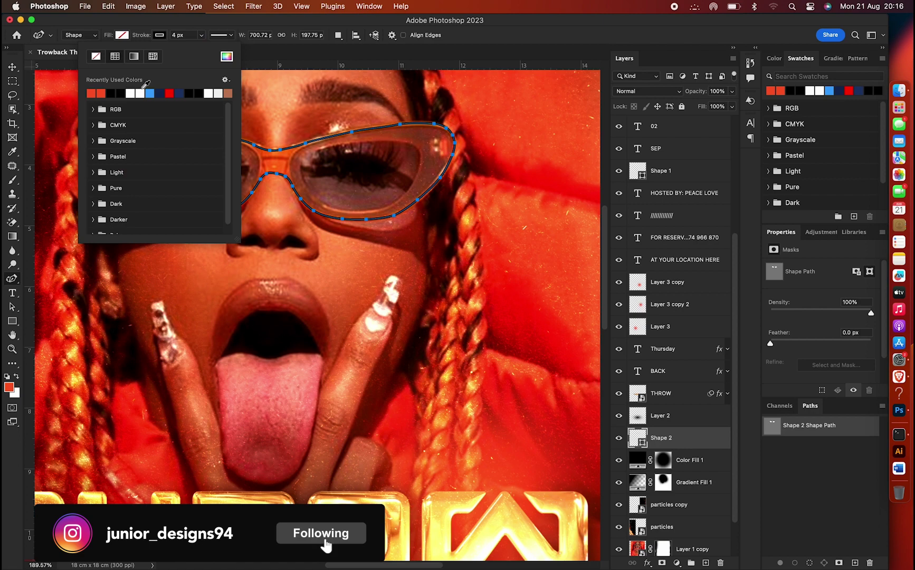
# Copy the BACK title's glow effects onto Shape 2 and hide its Stroke effect
pyautogui.click(142, 87)
pyautogui.click(606, 38)
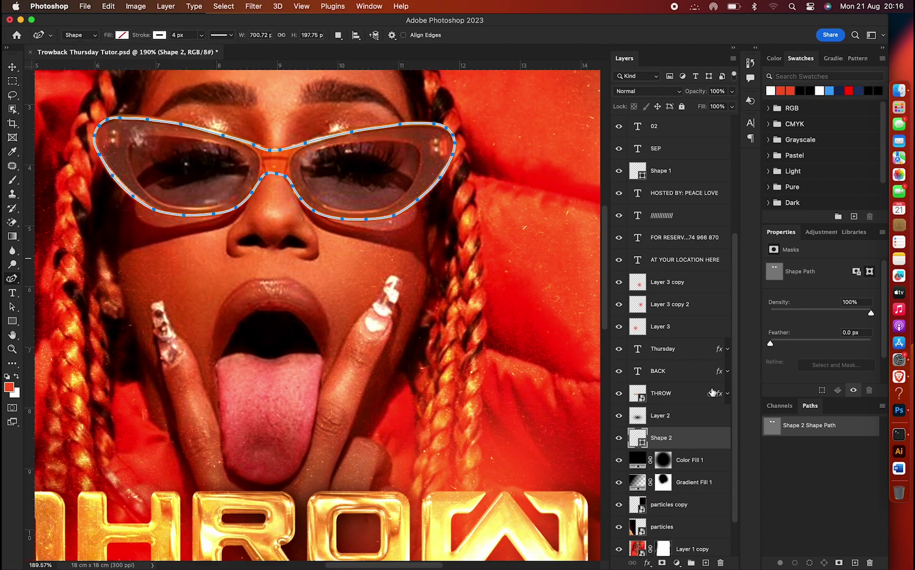
pyautogui.moveTo(719, 371); pyautogui.dragTo(710, 448)
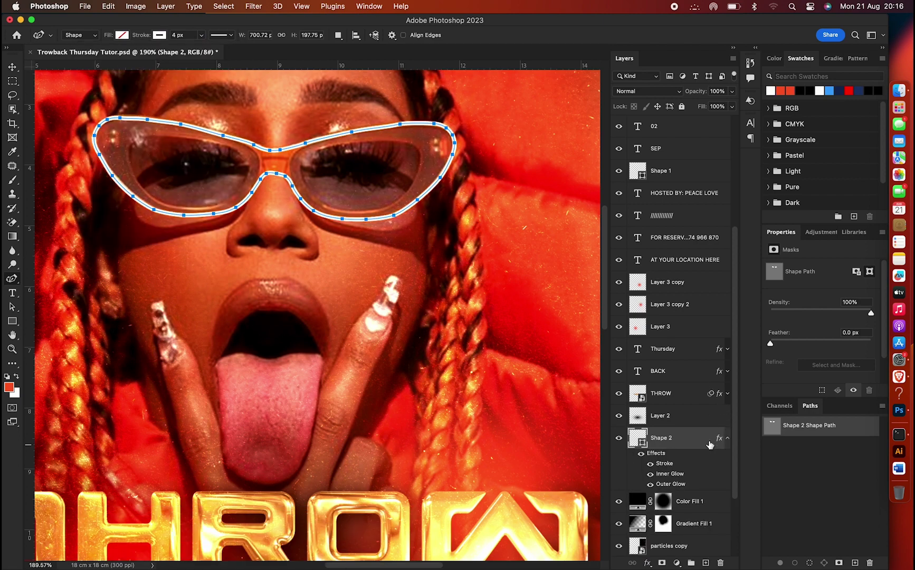
pyautogui.click(651, 464)
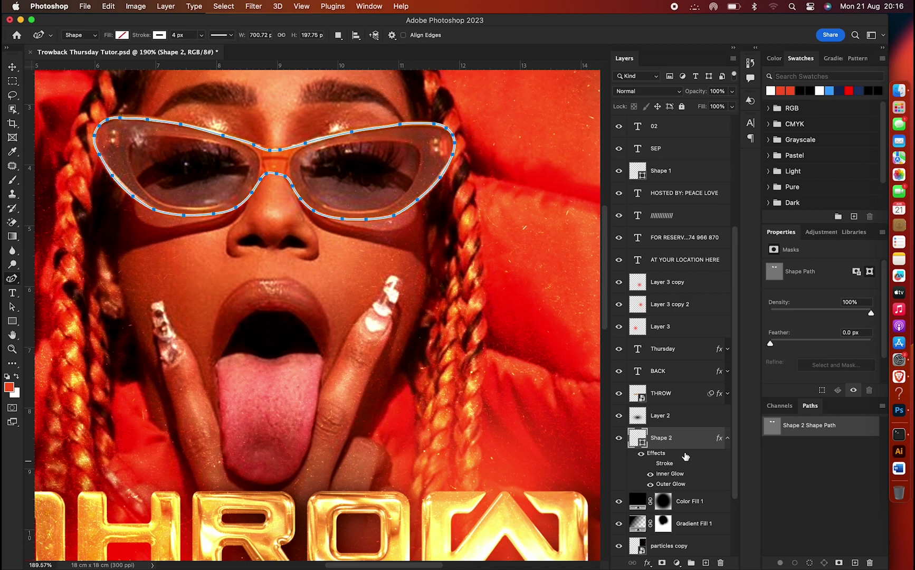
# Make the glasses outline stroke red and set its blend mode to Color Dodge
pyautogui.click(160, 35)
pyautogui.click(101, 93)
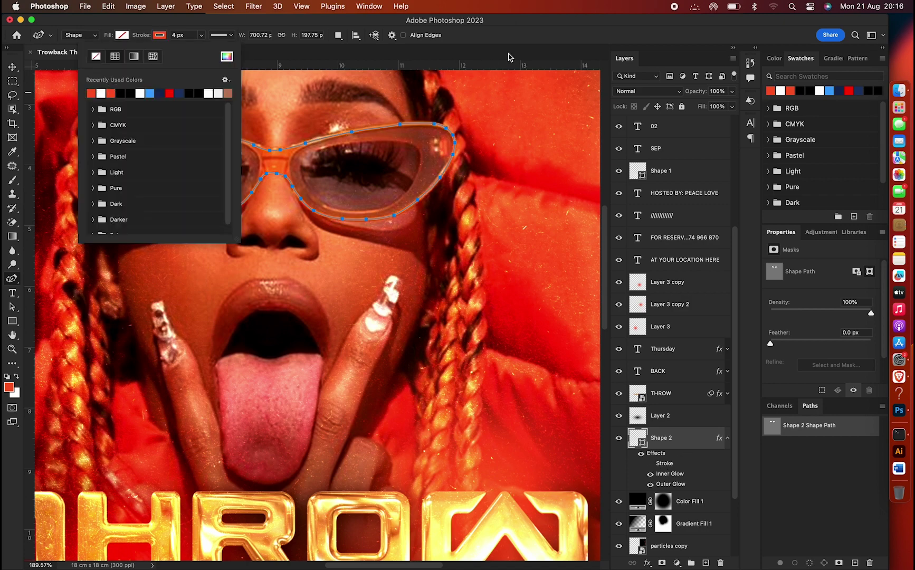
pyautogui.click(657, 93)
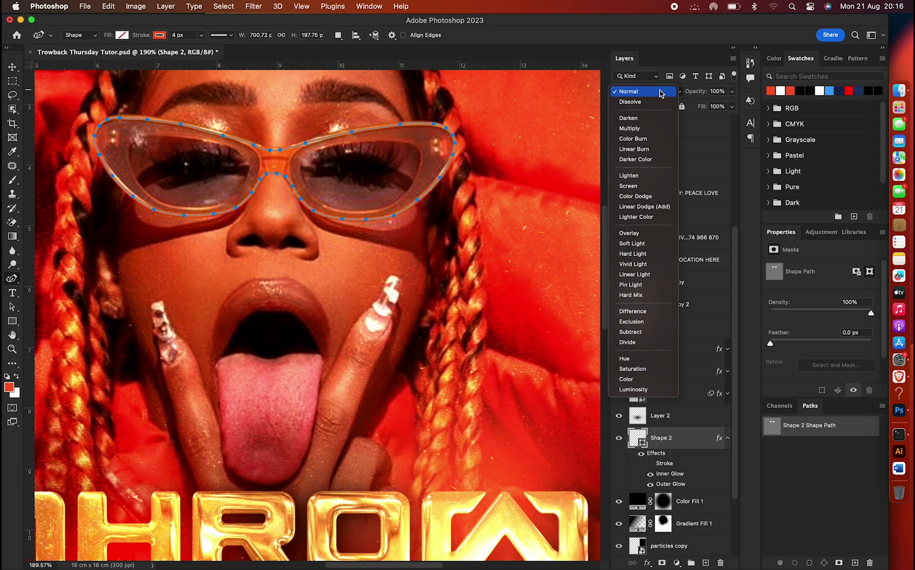
pyautogui.click(635, 196)
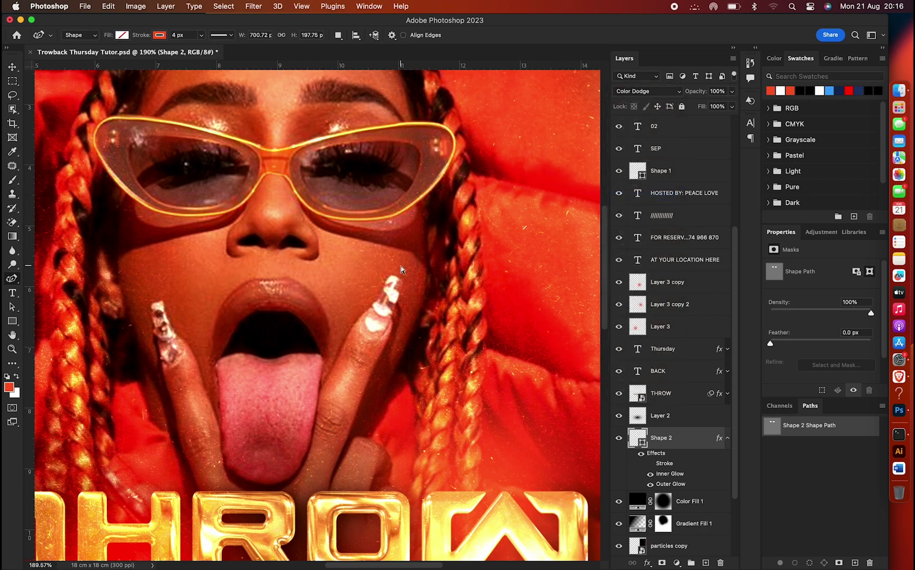
pyautogui.scroll(-2, 403, 271)
pyautogui.scroll(-2, 404, 271)
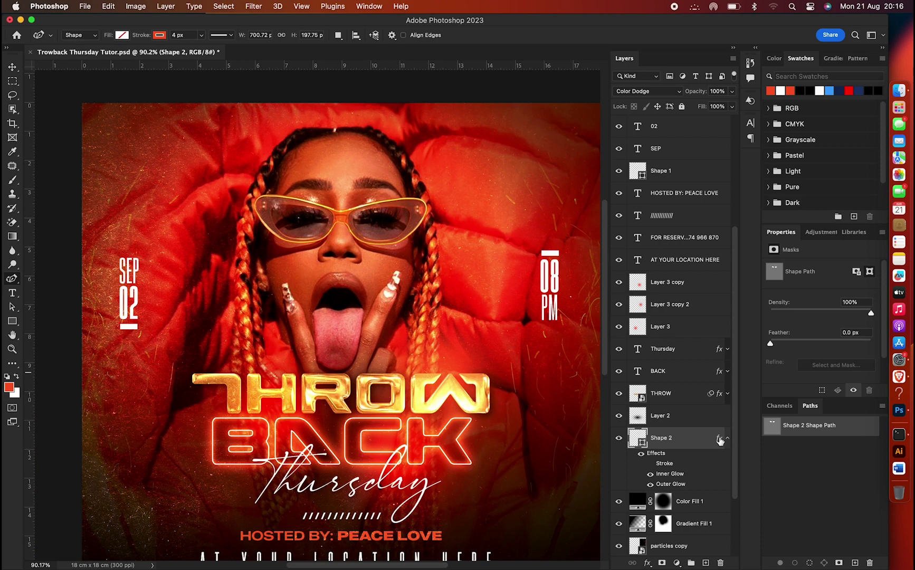
# Set Shape 2's Outer Glow to 100% opacity, slightly wider spread and 51 px size
pyautogui.doubleClick(720, 440)
pyautogui.click(508, 395)
pyautogui.moveTo(692, 254); pyautogui.dragTo(702, 254)
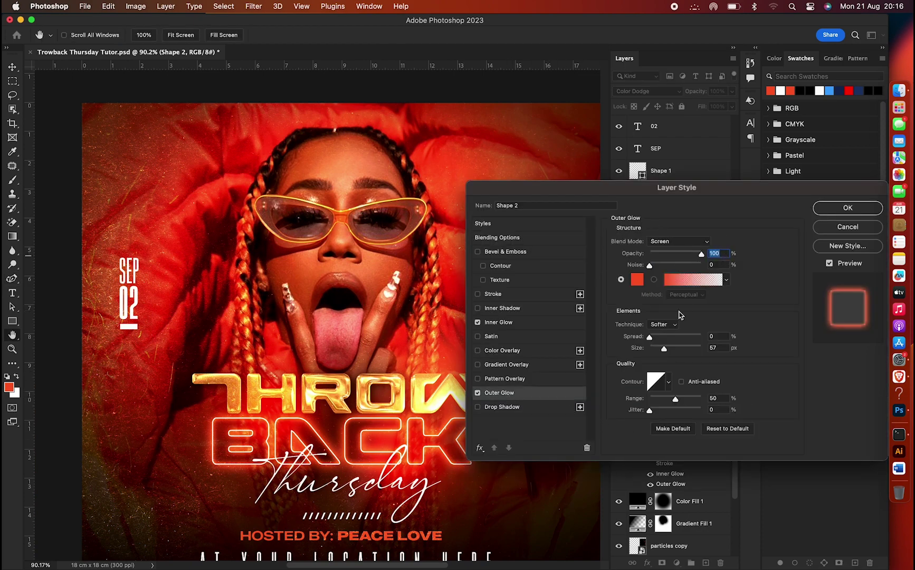
pyautogui.moveTo(650, 337); pyautogui.dragTo(652, 338)
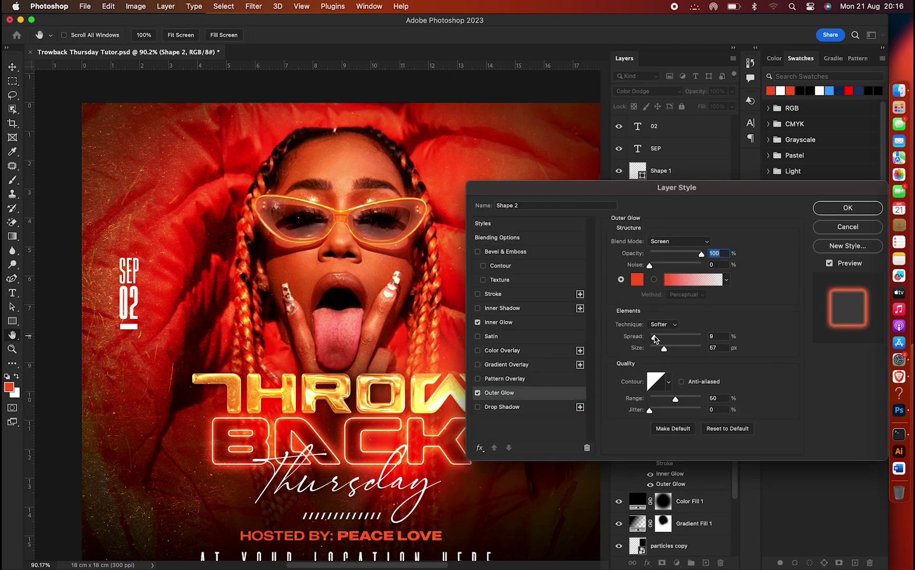
pyautogui.moveTo(666, 350); pyautogui.dragTo(664, 350)
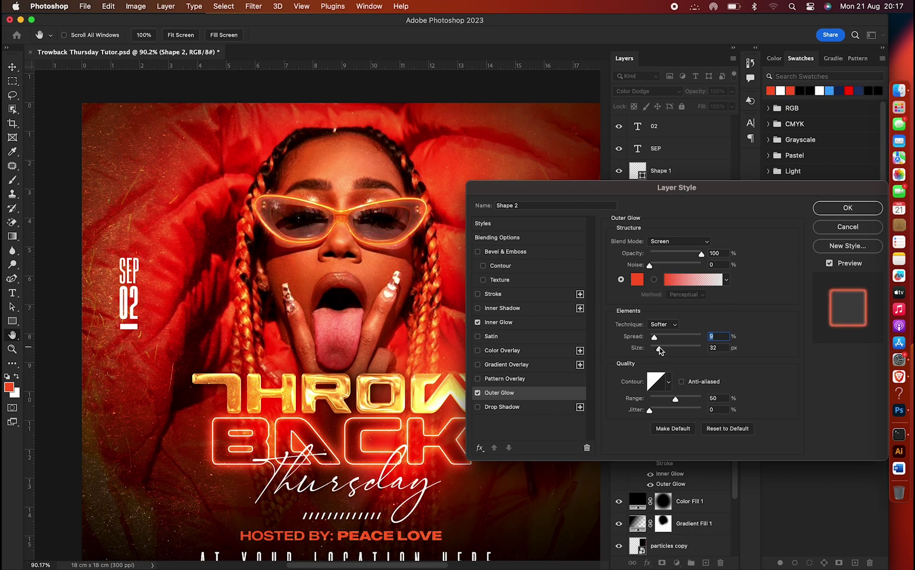
# Enable an orange-red Inner Glow with 11% choke and 32 px size
pyautogui.click(499, 322)
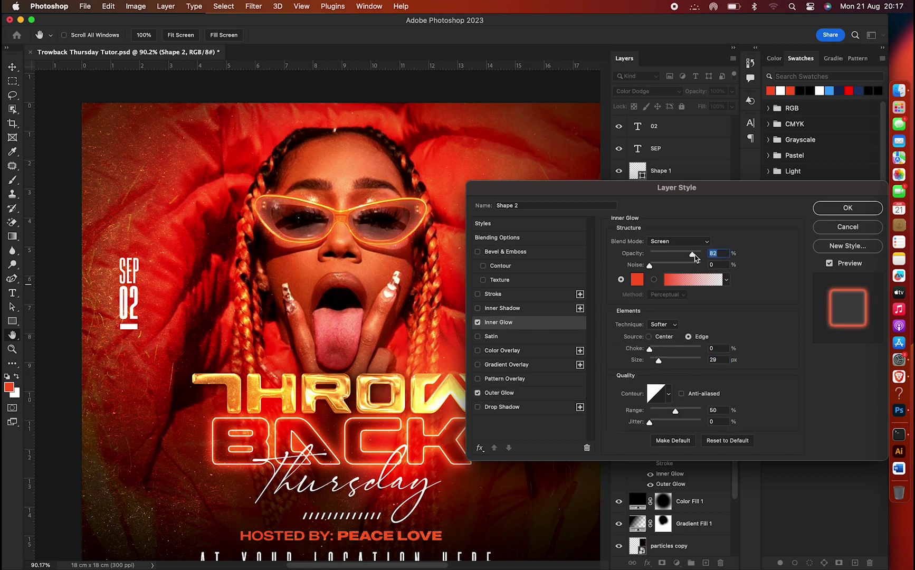
pyautogui.moveTo(653, 351); pyautogui.dragTo(660, 362)
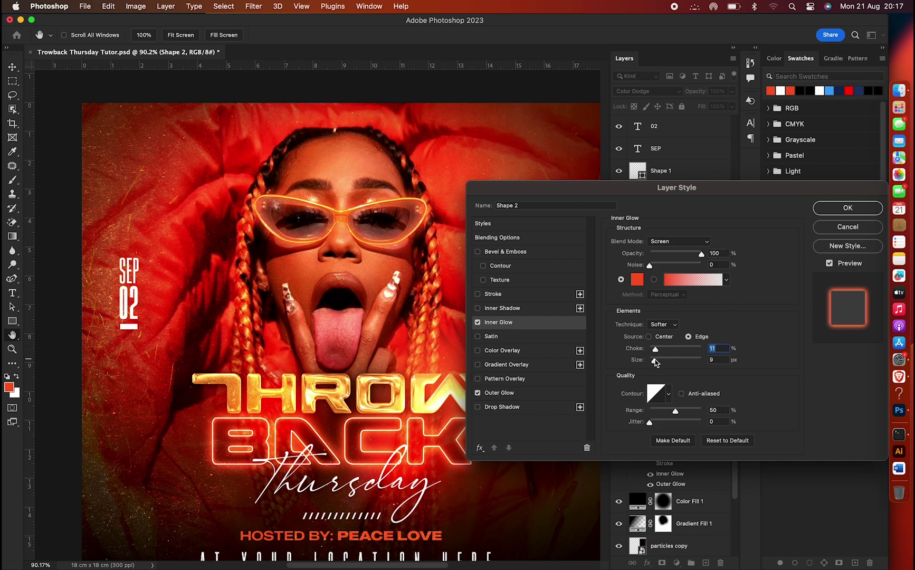
pyautogui.click(637, 279)
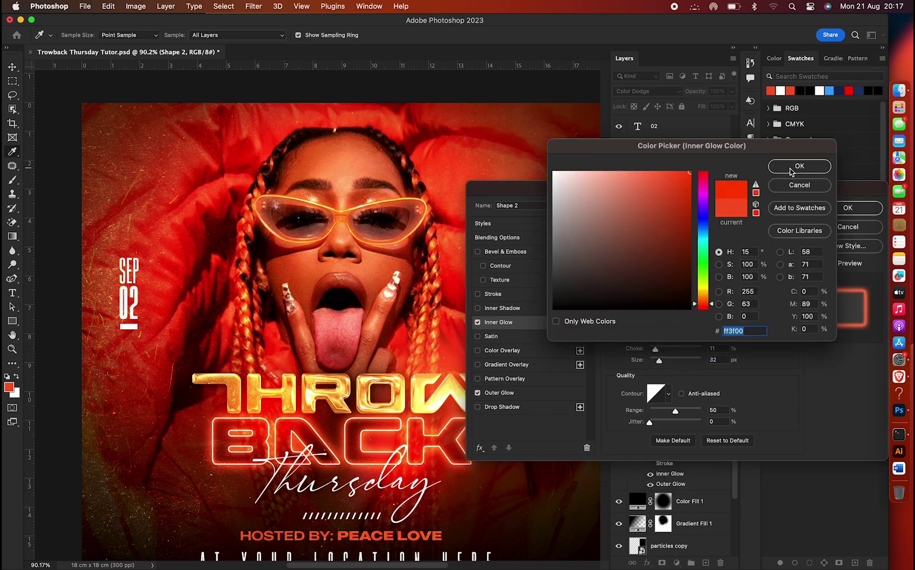
pyautogui.click(799, 167)
# Recolour the Outer Glow, widen its spread to about 15% and apply the style
pyautogui.click(510, 393)
pyautogui.click(637, 280)
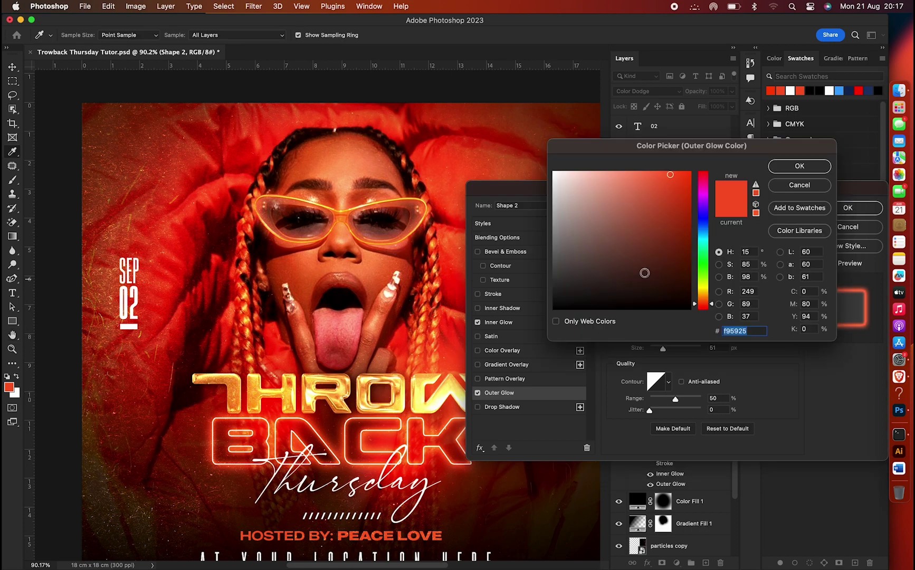
pyautogui.click(798, 165)
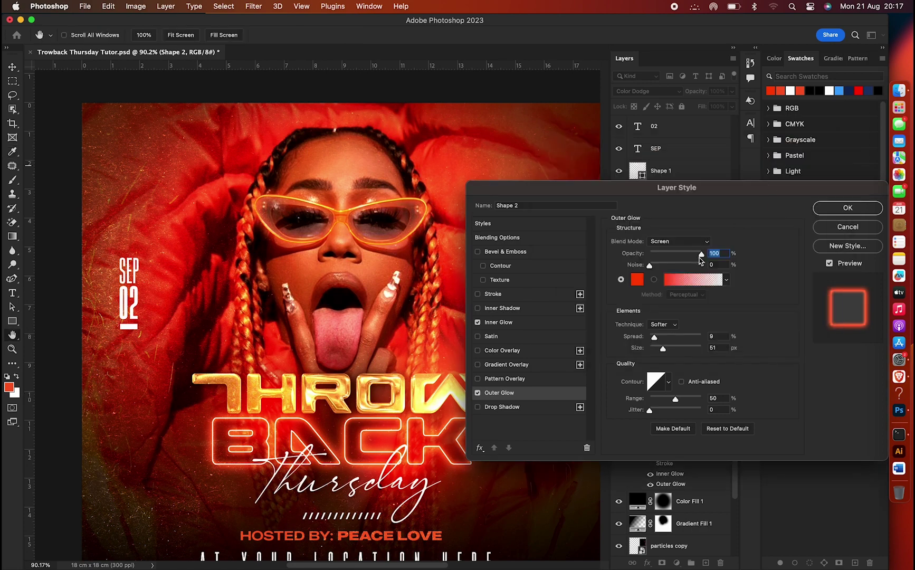
pyautogui.moveTo(653, 341); pyautogui.dragTo(658, 338)
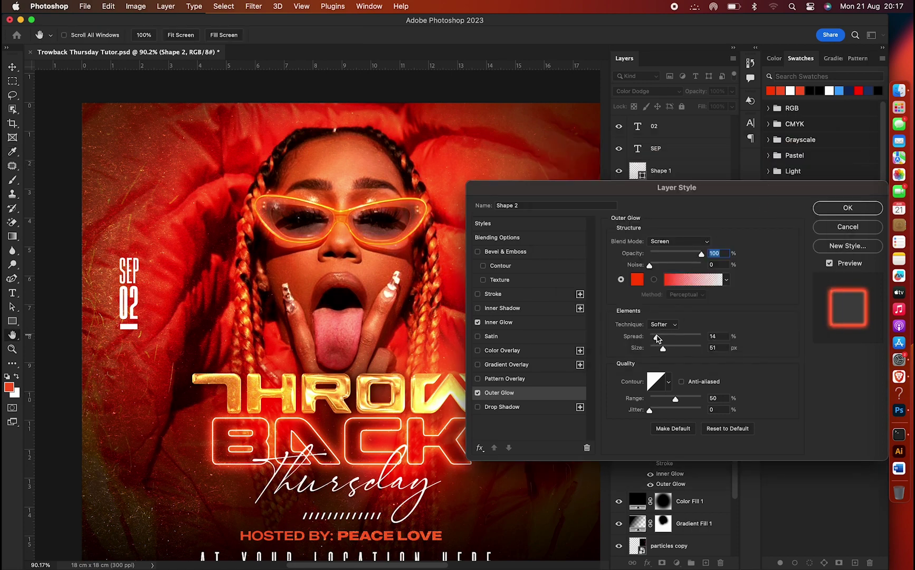
pyautogui.click(847, 209)
pyautogui.scroll(-5, 598, 455)
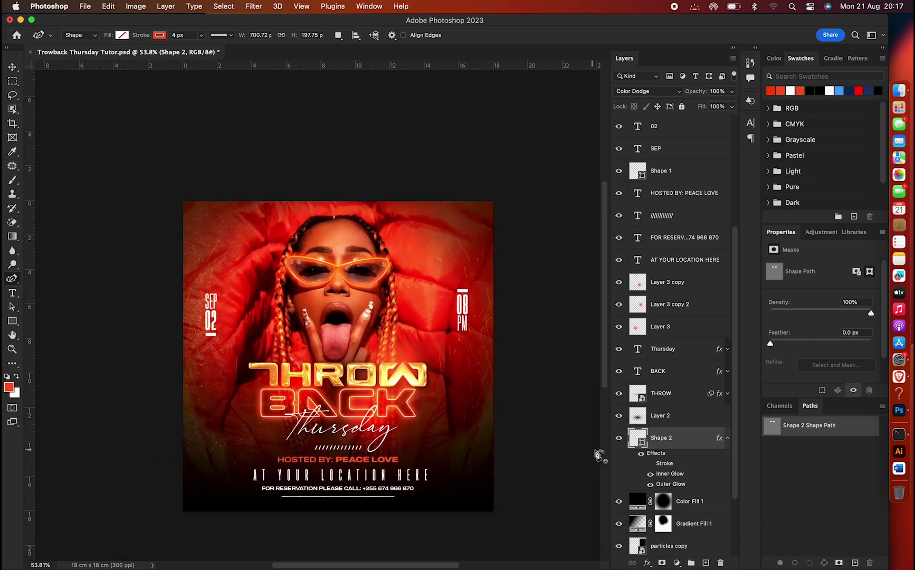
pyautogui.click(618, 440)
pyautogui.click(618, 441)
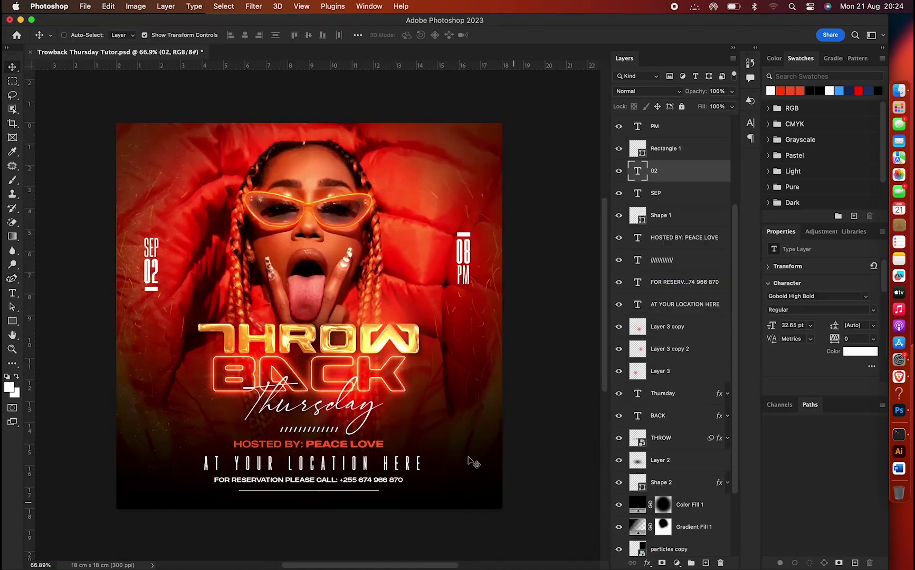
# Drag a duct-tape PNG from Finder into the flyer and shrink it on the left side
pyautogui.click(899, 90)
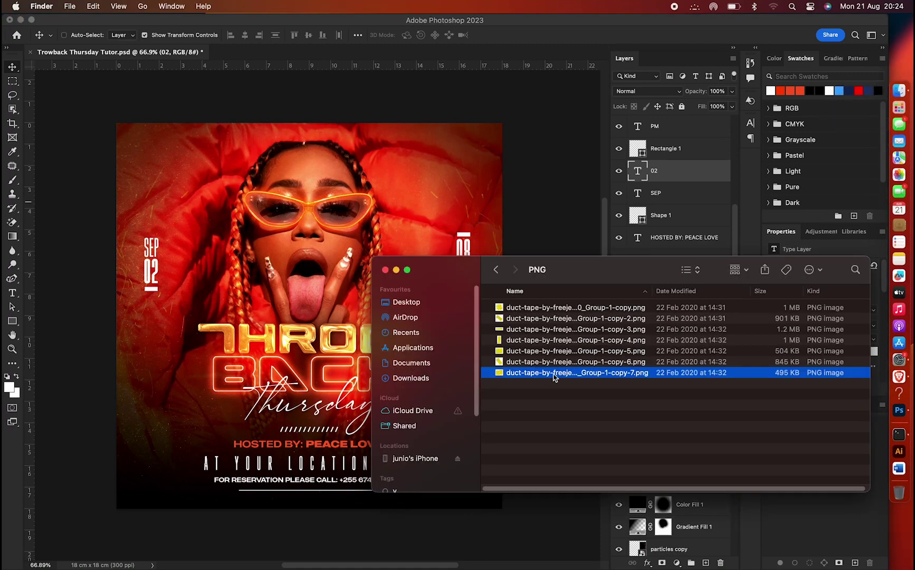
pyautogui.click(527, 329)
pyautogui.click(524, 310)
pyautogui.moveTo(524, 310); pyautogui.dragTo(250, 278)
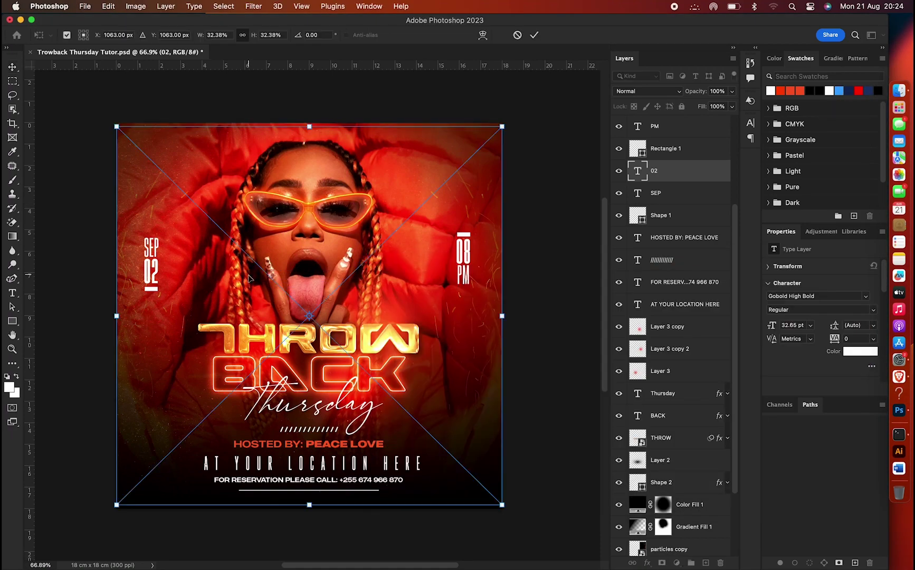
pyautogui.moveTo(501, 127); pyautogui.dragTo(239, 382)
pyautogui.moveTo(224, 312); pyautogui.dragTo(209, 275)
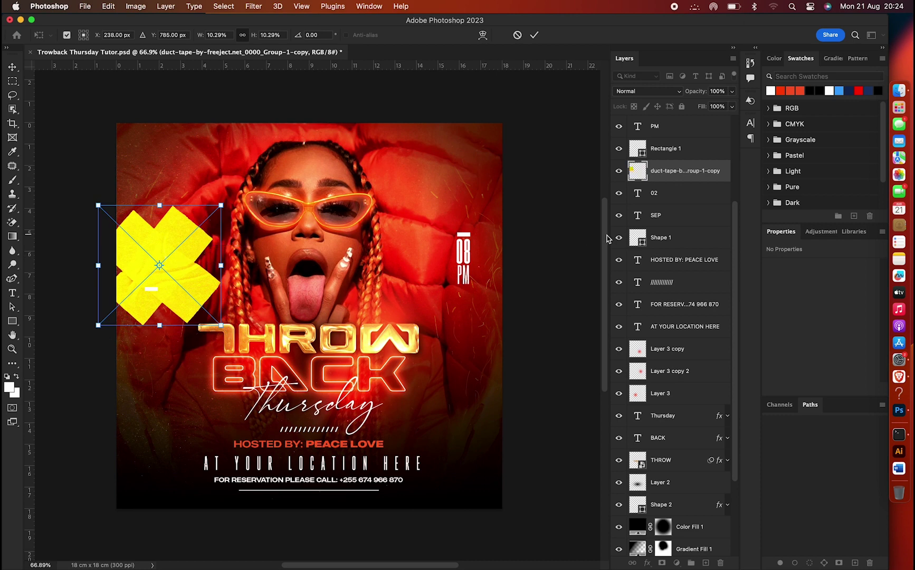
pyautogui.moveTo(686, 170); pyautogui.dragTo(686, 248)
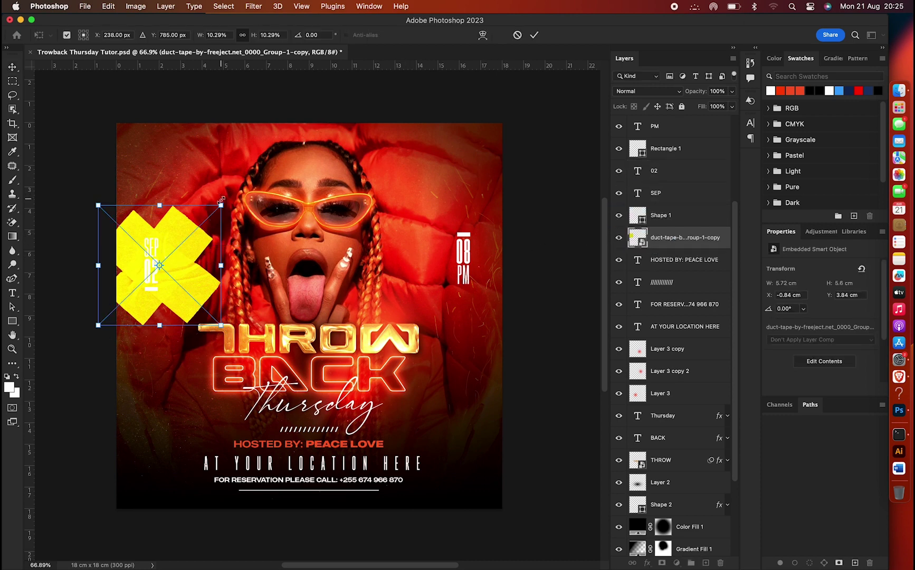
pyautogui.moveTo(221, 205); pyautogui.dragTo(171, 247)
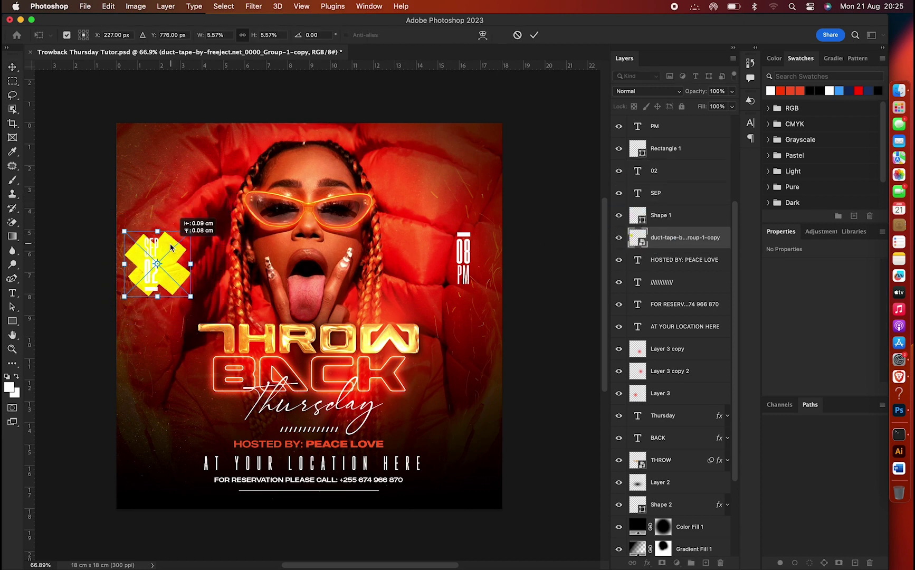
pyautogui.press('Return')
# Move the tape layer between Color Fill 1 and Gradient Fill 1, enlarged behind SEP 02
pyautogui.moveTo(684, 242); pyautogui.dragTo(689, 448)
pyautogui.moveTo(179, 269); pyautogui.dragTo(172, 269)
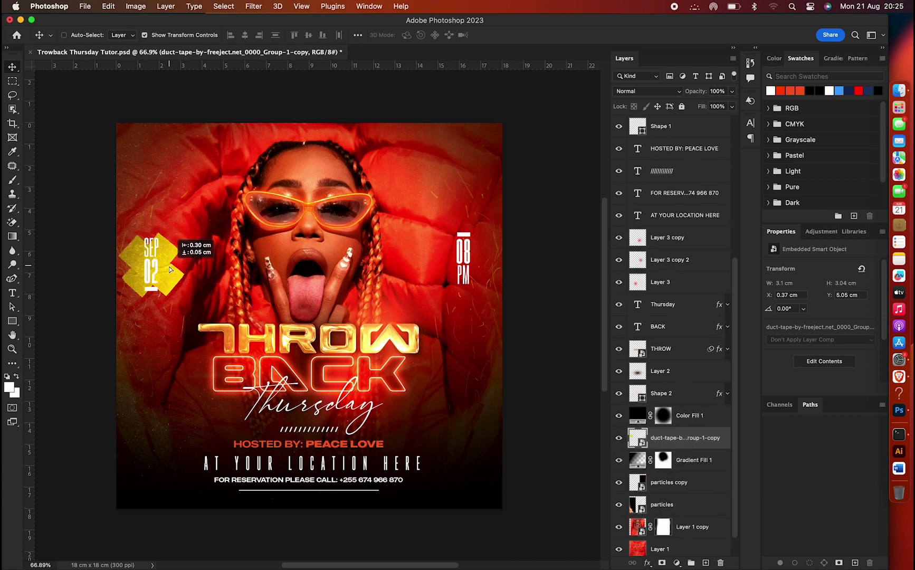
pyautogui.hotkey('ctrl', 't')
pyautogui.moveTo(184, 231); pyautogui.dragTo(194, 225)
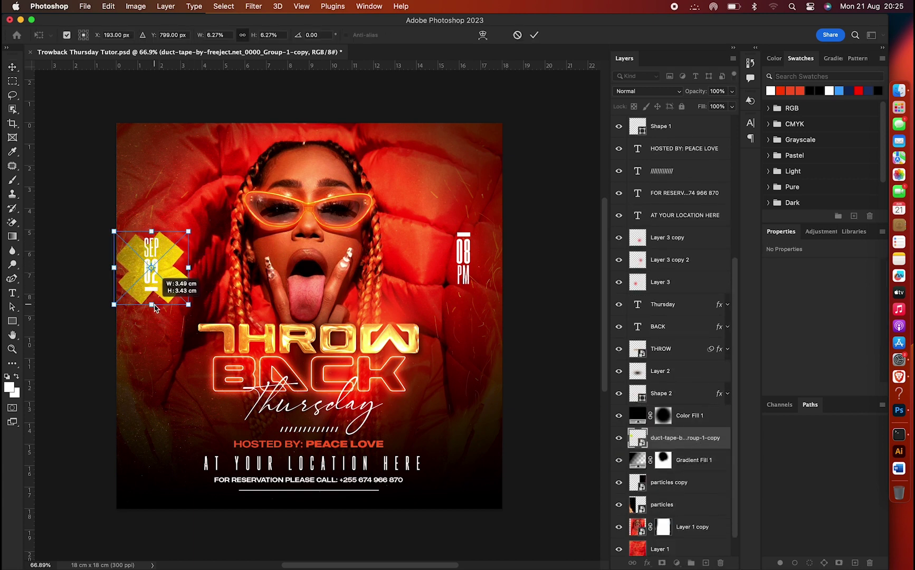
pyautogui.press('Return')
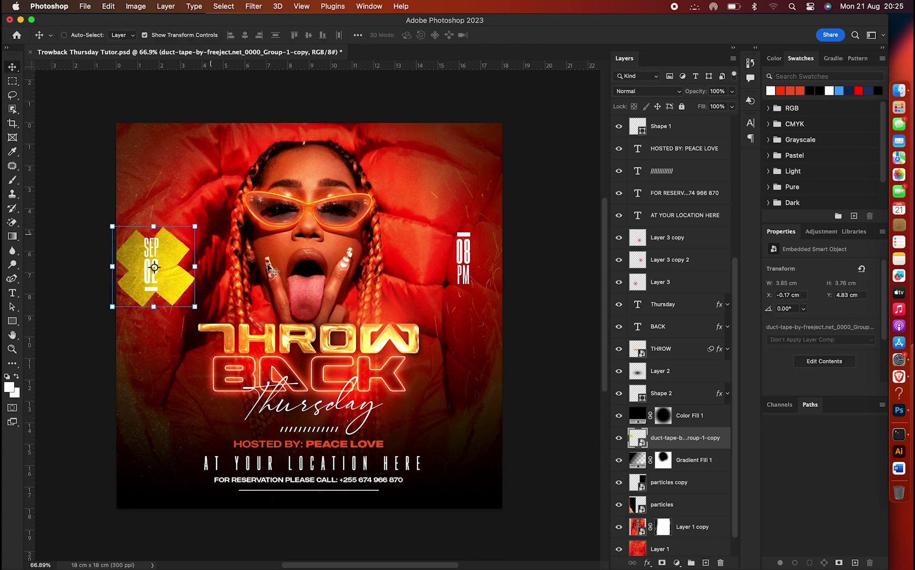
pyautogui.scroll(3, 686, 216)
pyautogui.click(665, 237)
pyautogui.keyDown('shift'); pyautogui.click(665, 259); pyautogui.keyUp('shift')
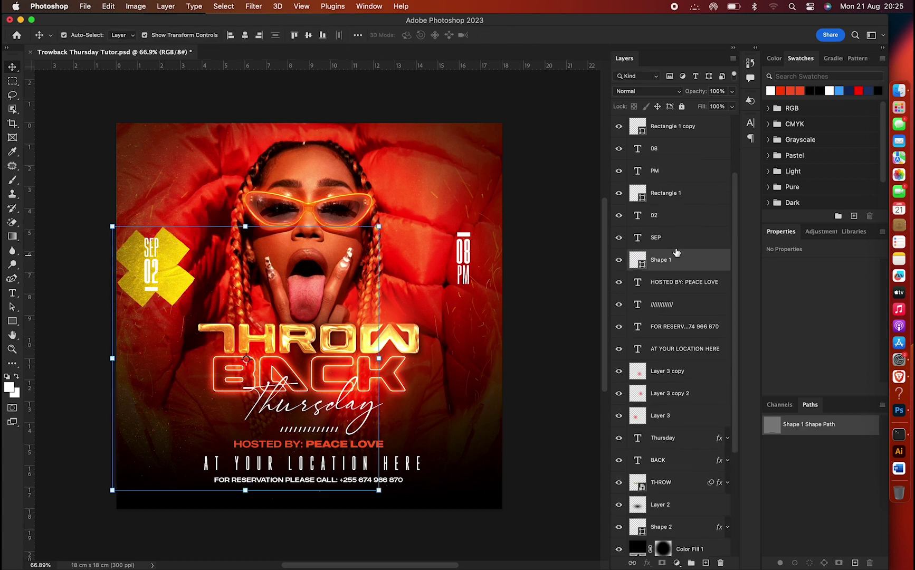
# Shift SEP, 02 and Rectangle 1 right together to centre the date on the tape
pyautogui.click(668, 244)
pyautogui.keyDown('shift'); pyautogui.click(673, 204); pyautogui.keyUp('shift')
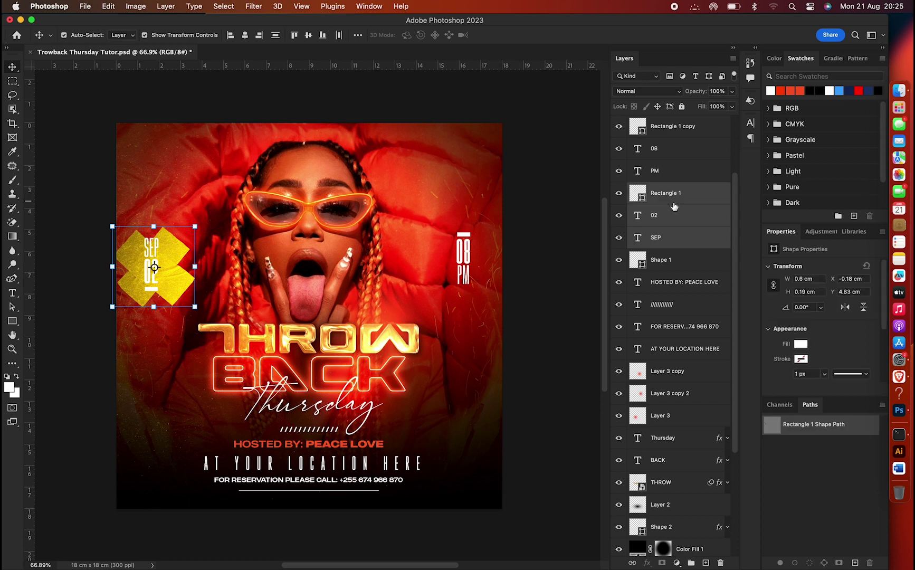
pyautogui.moveTo(174, 274); pyautogui.dragTo(189, 275)
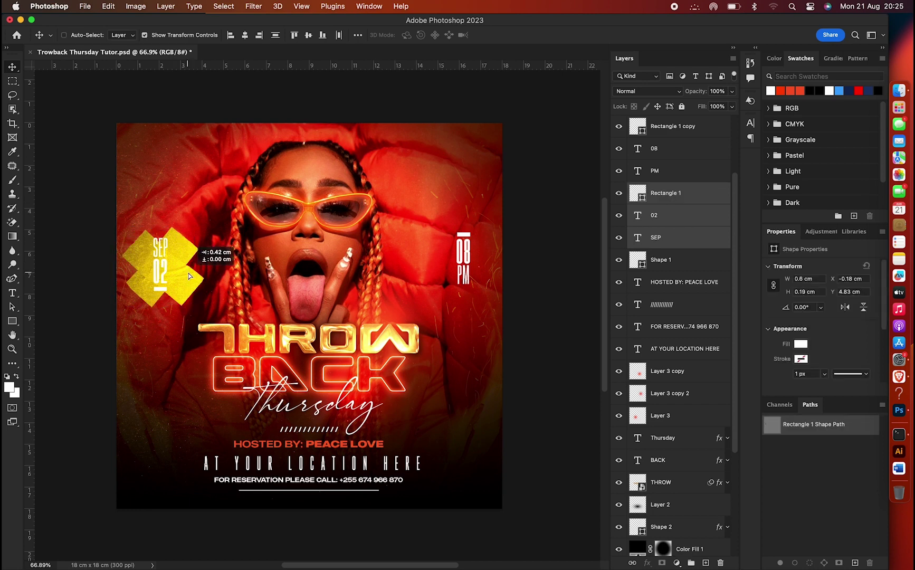
# Rename the tape layer to 'tape 1'
pyautogui.keyDown('super'); pyautogui.click(161, 267); pyautogui.keyUp('super')
pyautogui.doubleClick(666, 411)
pyautogui.press('BackSpace')
pyautogui.press('Return')
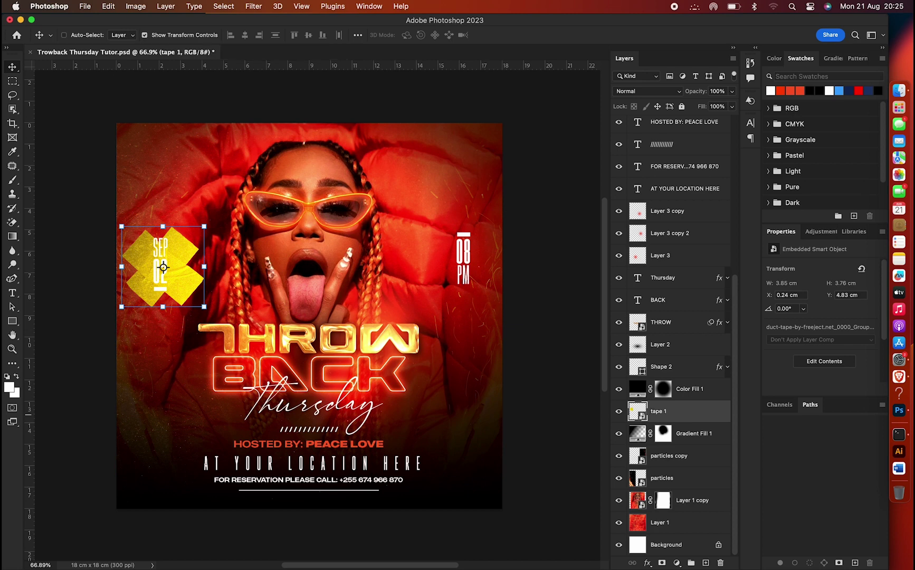
# Darken the tape's midtones with a Levels adjustment
pyautogui.press('super+l')
pyautogui.moveTo(416, 253); pyautogui.dragTo(430, 254)
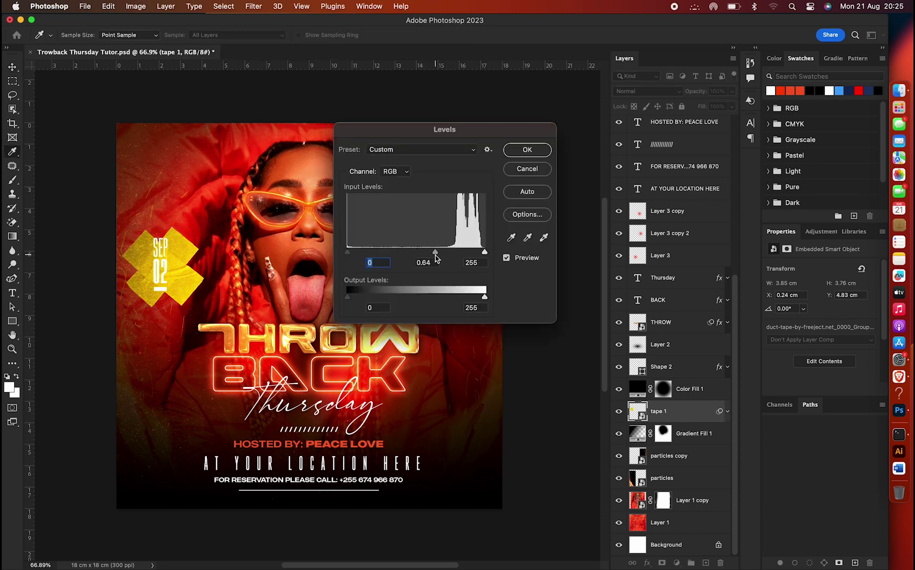
pyautogui.click(523, 153)
# Turn on a Drop Shadow in the tape 1 layer style
pyautogui.press('v')
pyautogui.doubleClick(691, 420)
pyautogui.click(514, 409)
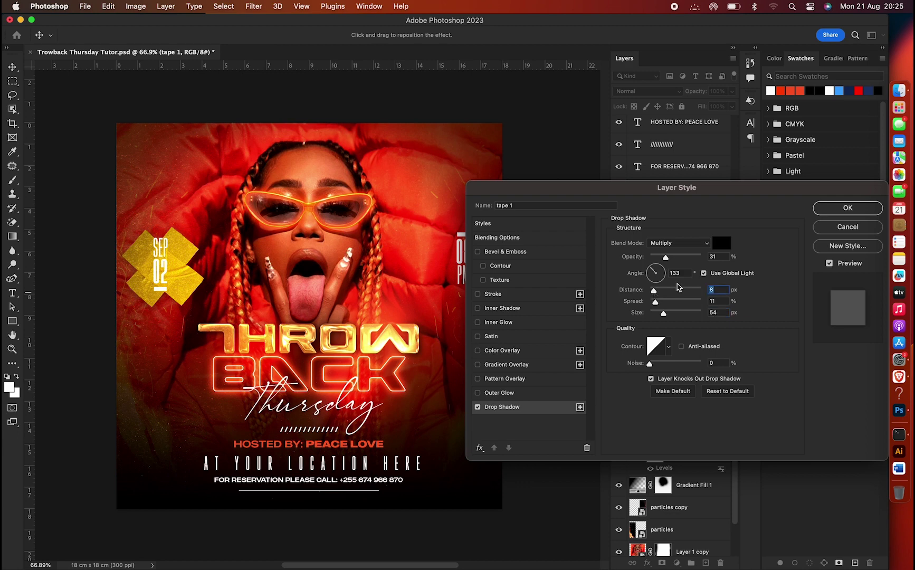
# Apply tape 1's drop shadow and make the 02 date text red
pyautogui.click(848, 207)
pyautogui.scroll(5, 680, 216)
pyautogui.click(675, 190)
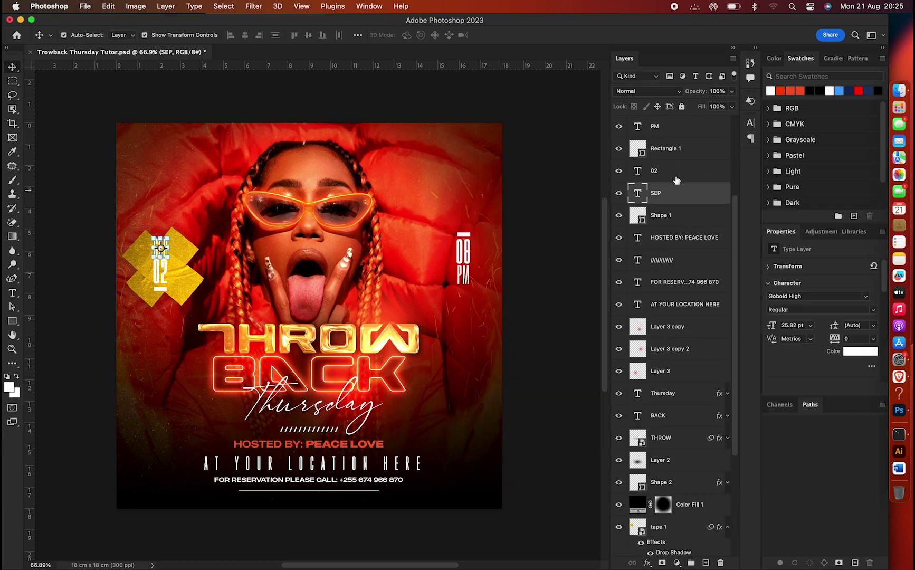
pyautogui.click(678, 172)
pyautogui.click(782, 90)
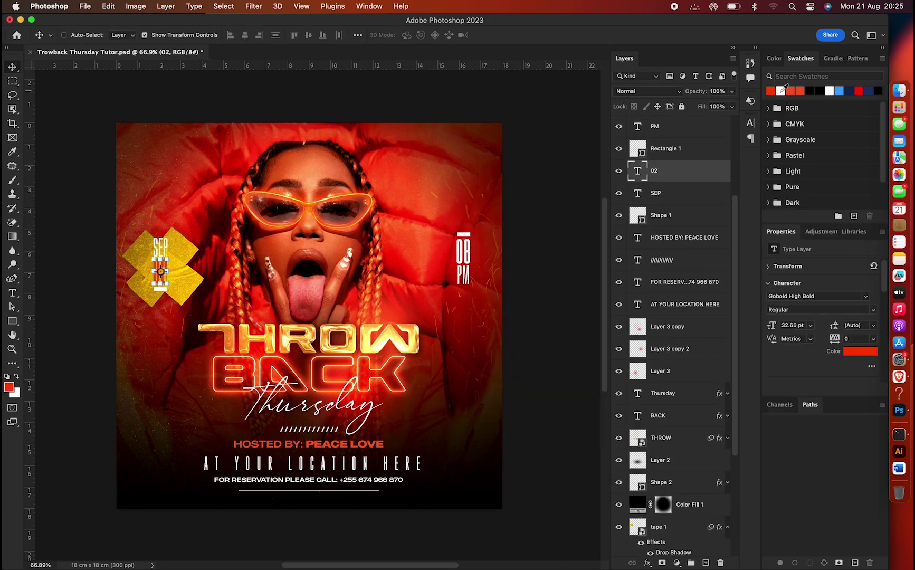
# Hide the white Rectangle 1 bar under the 02 date
pyautogui.click(670, 153)
pyautogui.click(618, 149)
pyautogui.click(665, 171)
pyautogui.keyDown('shift'); pyautogui.click(666, 194); pyautogui.keyUp('shift')
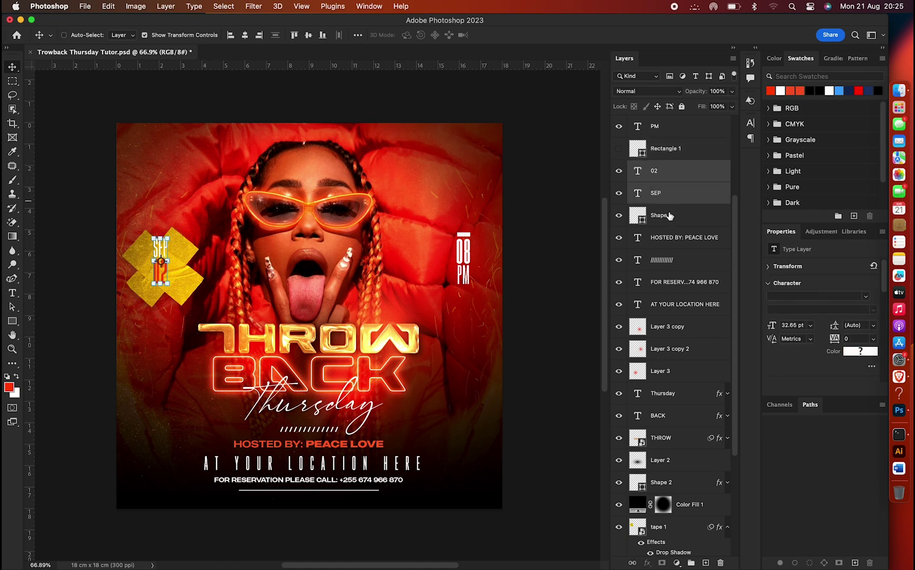
pyautogui.scroll(-3, 702, 448)
# Nudge tape 1 slightly upward and set its opacity to 70%
pyautogui.click(701, 436)
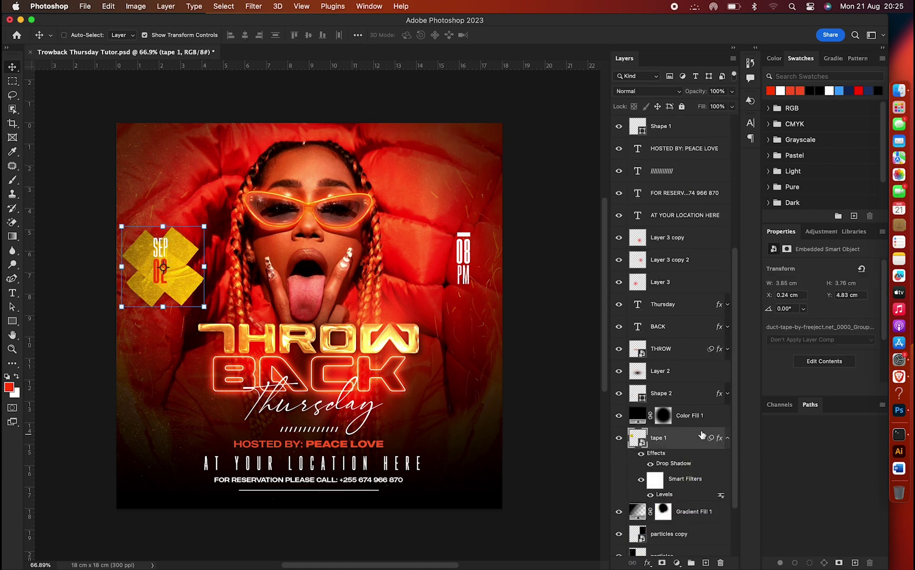
pyautogui.press('Up')
pyautogui.press('Up')
pyautogui.press('Up')
pyautogui.press('Up')
pyautogui.press('Up')
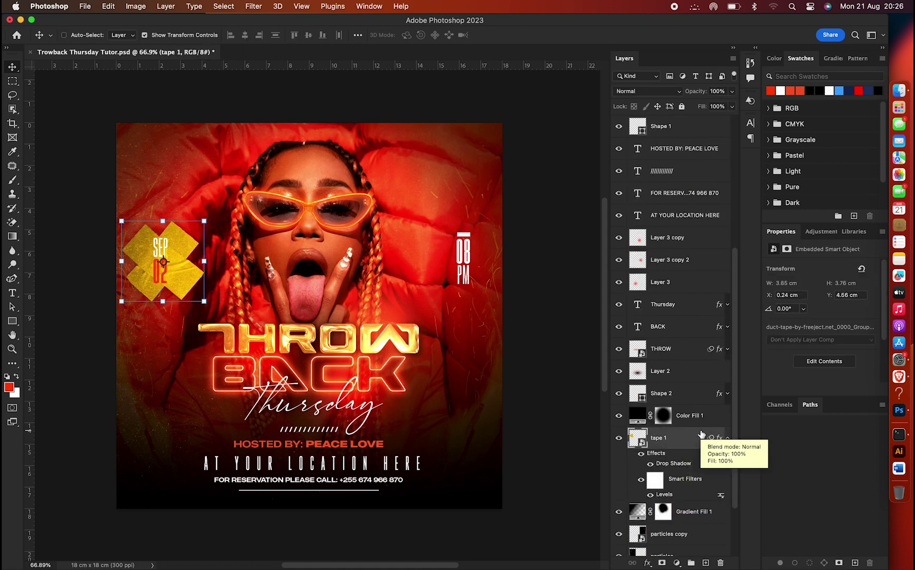
pyautogui.press('7')
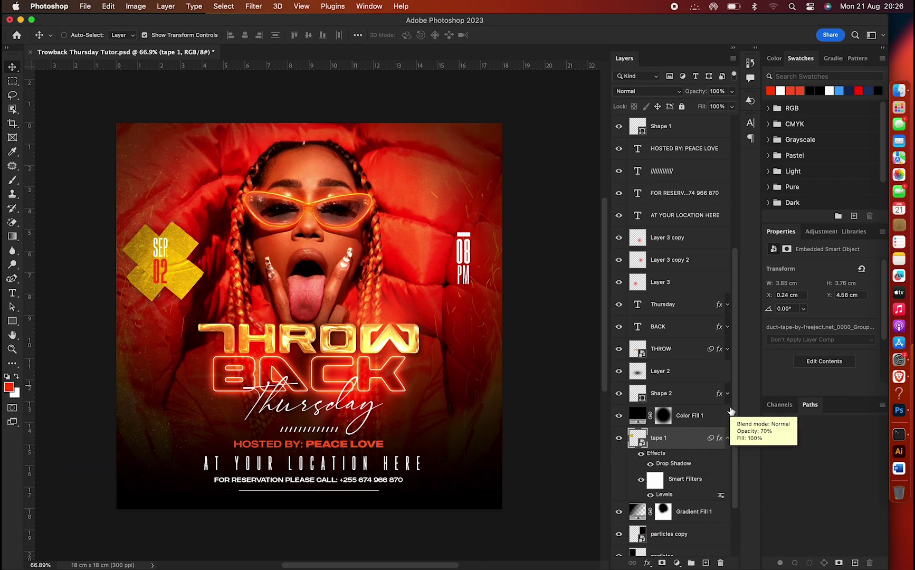
pyautogui.click(728, 437)
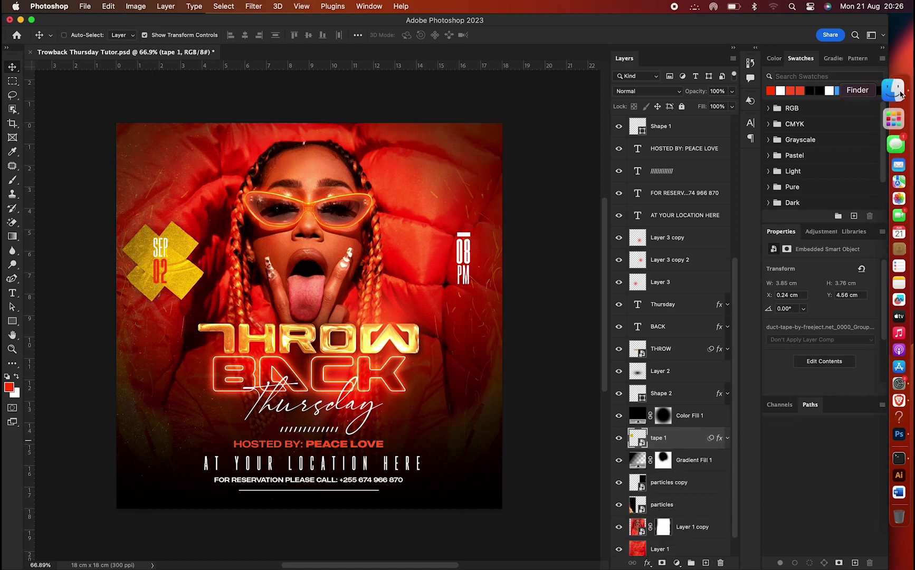
# Place the copy-6 duct-tape PNG from Finder onto the flyer
pyautogui.click(898, 90)
pyautogui.click(529, 370)
pyautogui.press('space')
pyautogui.press('space')
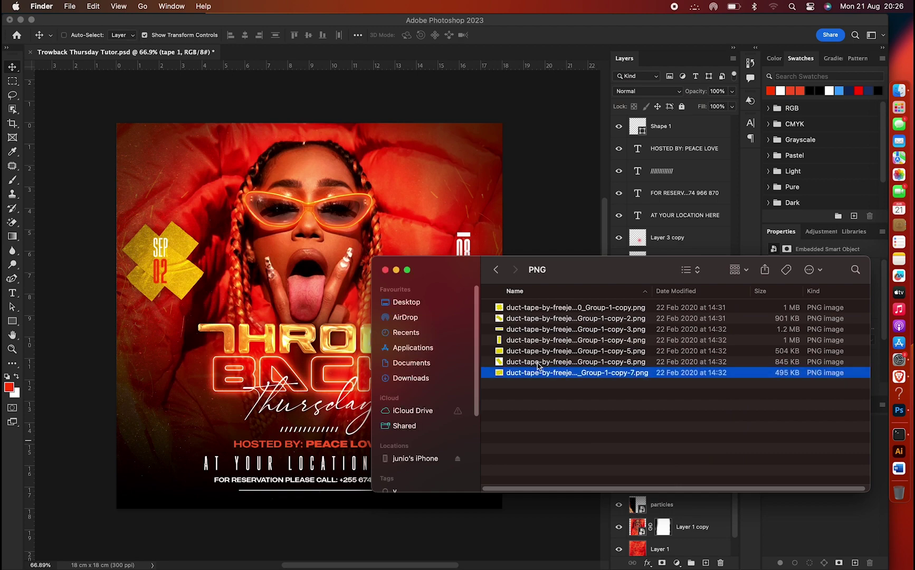
pyautogui.click(536, 364)
pyautogui.press('space')
pyautogui.press('space')
pyautogui.moveTo(536, 364)
pyautogui.mouseDown()
pyautogui.moveTo(517, 322)
pyautogui.moveTo(295, 315)
pyautogui.mouseUp()
pyautogui.press('Return')
# Rotate the new tape about -81° and move it to the lower right, just above tape 1
pyautogui.moveTo(212, 221); pyautogui.dragTo(97, 338)
pyautogui.moveTo(230, 275)
pyautogui.mouseDown()
pyautogui.moveTo(501, 399)
pyautogui.moveTo(486, 401)
pyautogui.mouseUp()
pyautogui.press('Return')
pyautogui.moveTo(721, 439)
pyautogui.mouseDown()
pyautogui.moveTo(720, 495)
pyautogui.moveTo(674, 441)
pyautogui.mouseUp()
# Rename the layer tape 2 and copy tape 1's drop shadow onto it
pyautogui.doubleClick(674, 438)
pyautogui.write('tape 2')
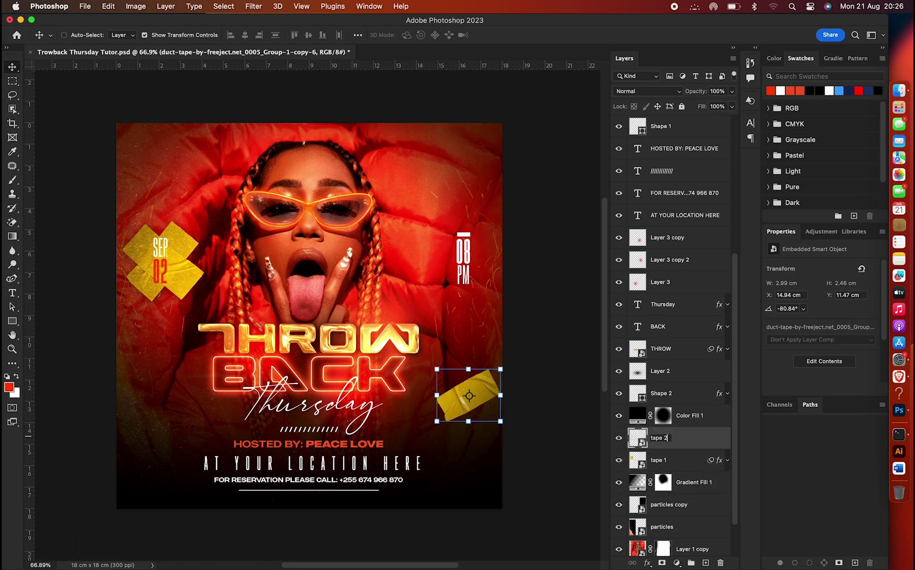
pyautogui.press('Return')
pyautogui.moveTo(720, 463); pyautogui.dragTo(719, 441)
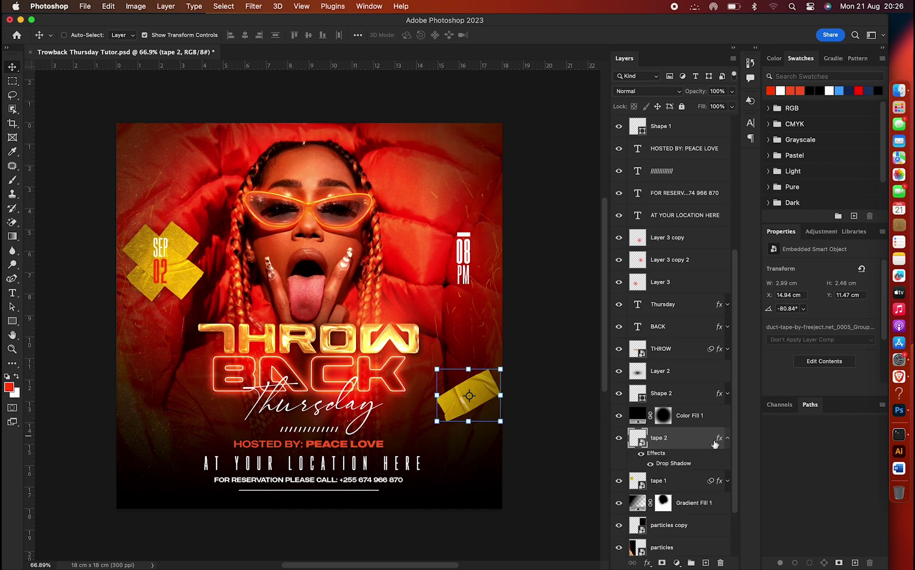
pyautogui.click(253, 6)
pyautogui.moveTo(256, 137)
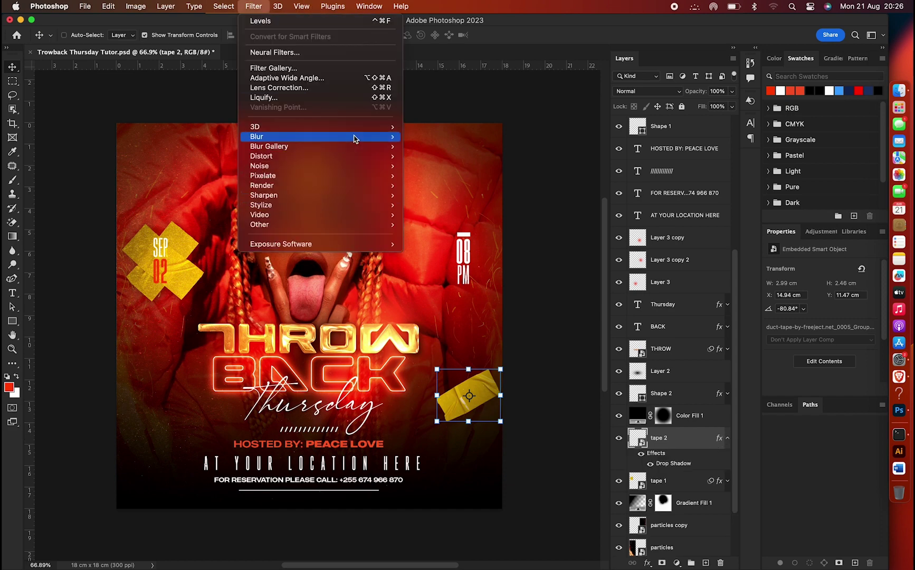
# Apply a 30°, 111-pixel Motion Blur to tape 2
pyautogui.click(442, 195)
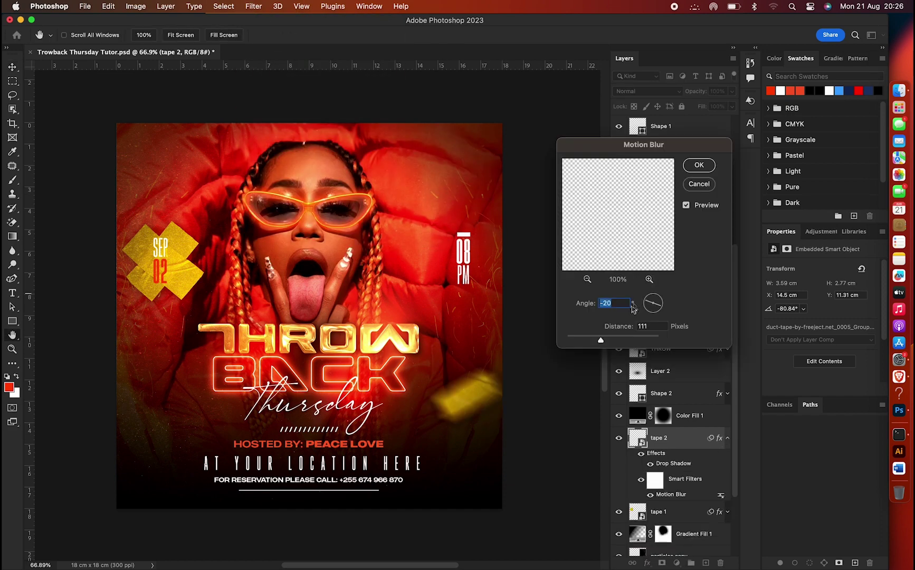
pyautogui.moveTo(657, 311); pyautogui.dragTo(664, 304)
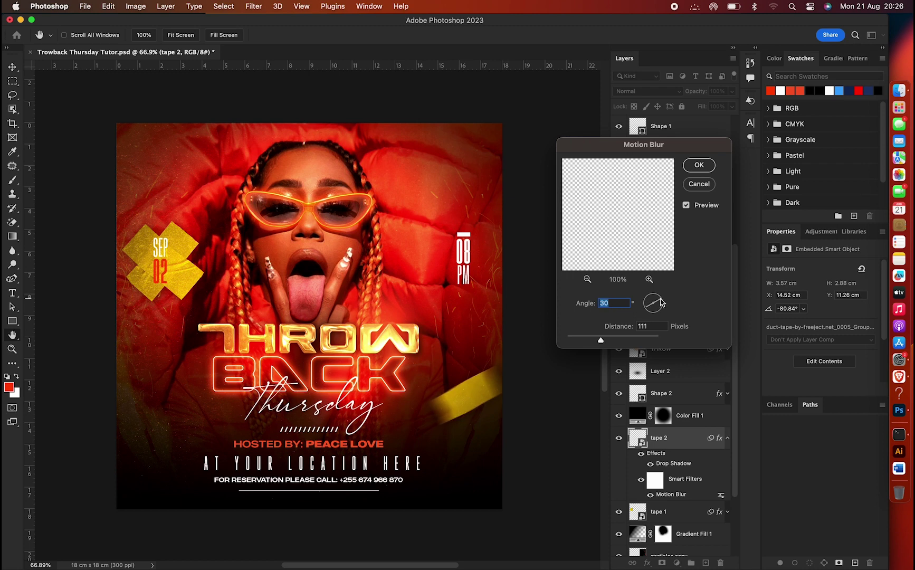
pyautogui.click(700, 165)
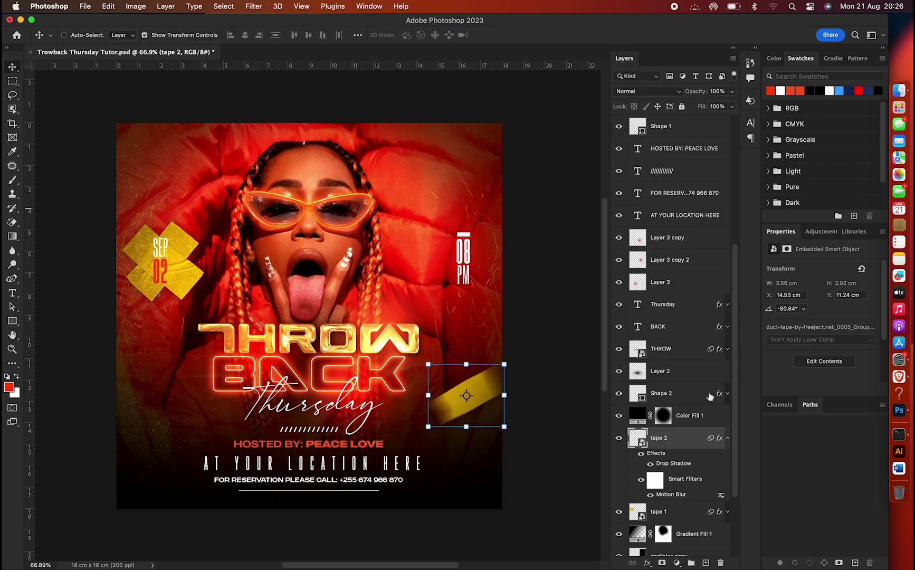
# Paint black on the blur's filter mask to keep the tape's left end sharp
pyautogui.click(657, 483)
pyautogui.press('b')
pyautogui.press('d')
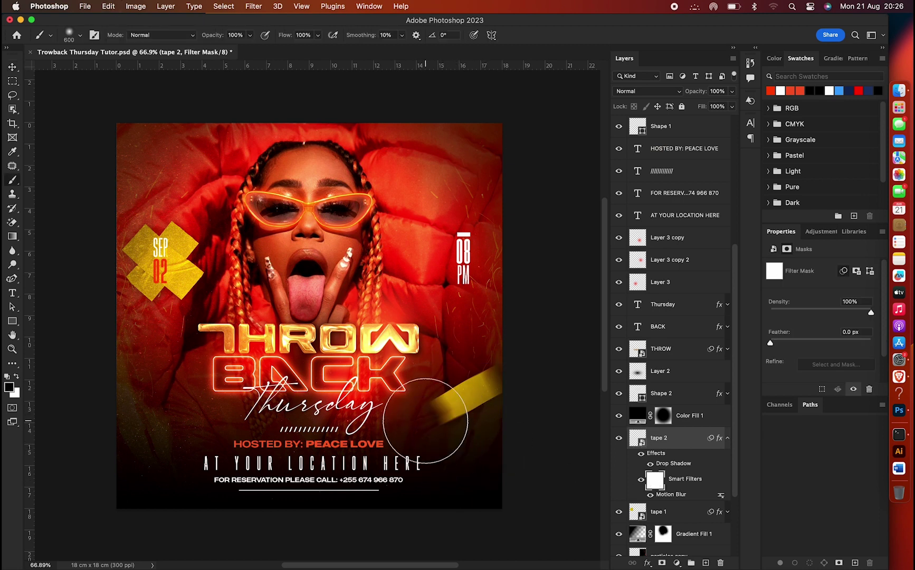
pyautogui.moveTo(456, 444)
pyautogui.mouseDown()
pyautogui.moveTo(436, 446)
pyautogui.moveTo(474, 380)
pyautogui.mouseUp()
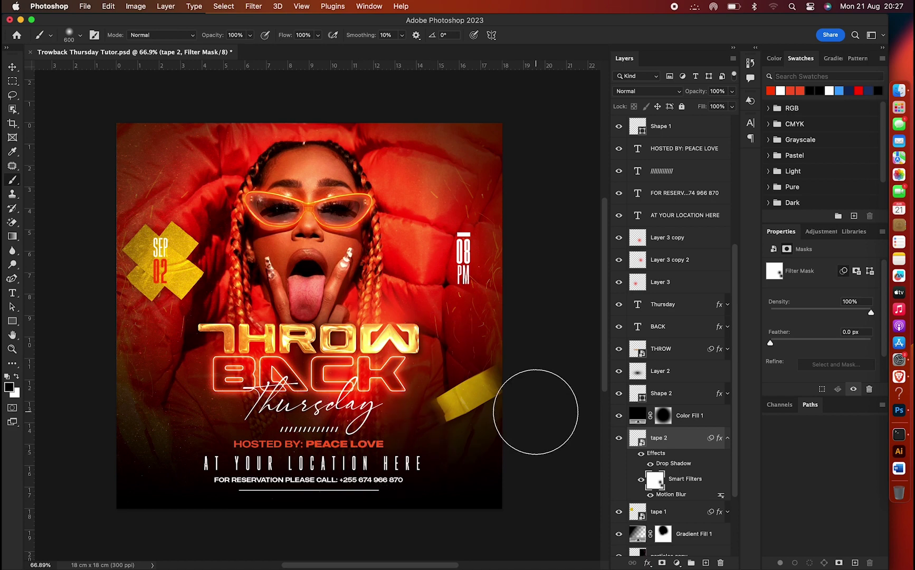
# Place the copy-3 duct-tape PNG, shrink it, rotate it diagonally and move it top-right
pyautogui.press('v')
pyautogui.click(898, 90)
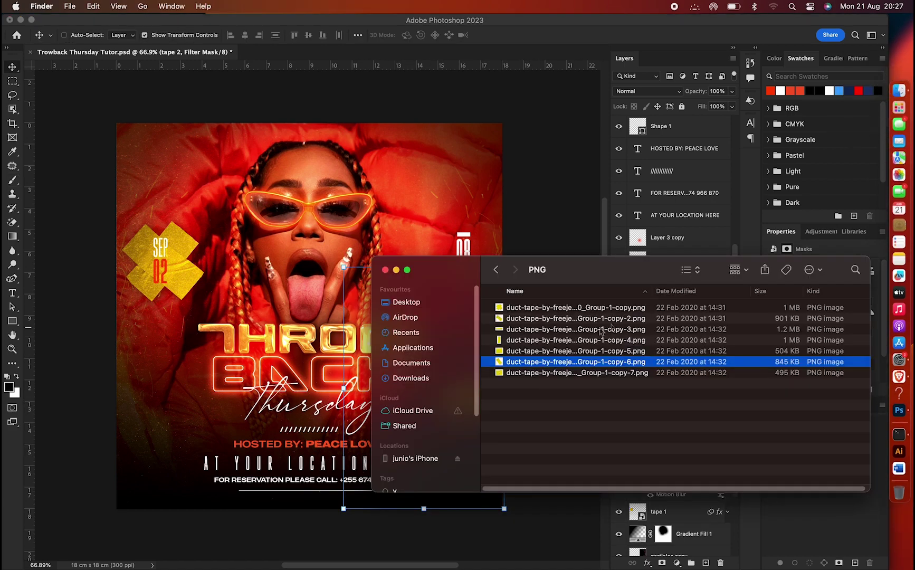
pyautogui.moveTo(520, 329); pyautogui.dragTo(323, 297)
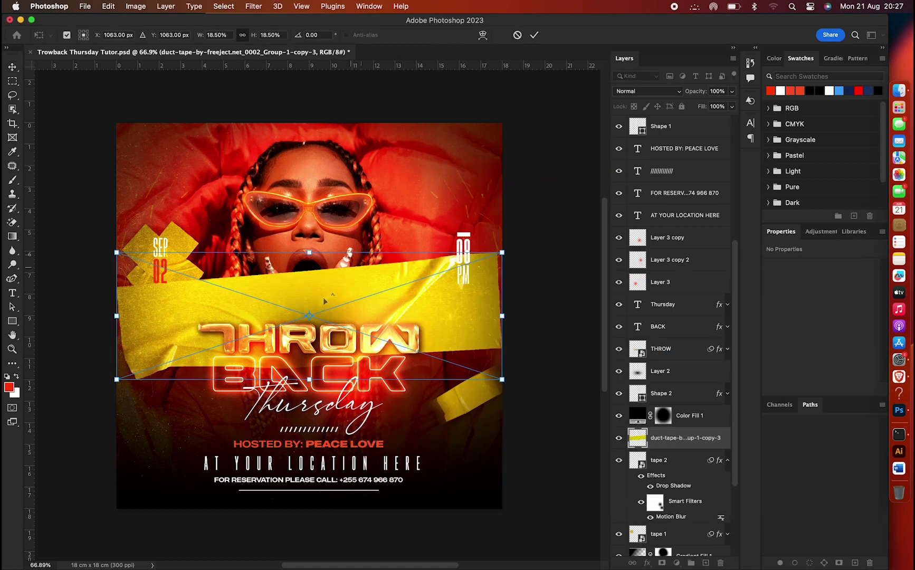
pyautogui.moveTo(309, 379); pyautogui.dragTo(310, 274)
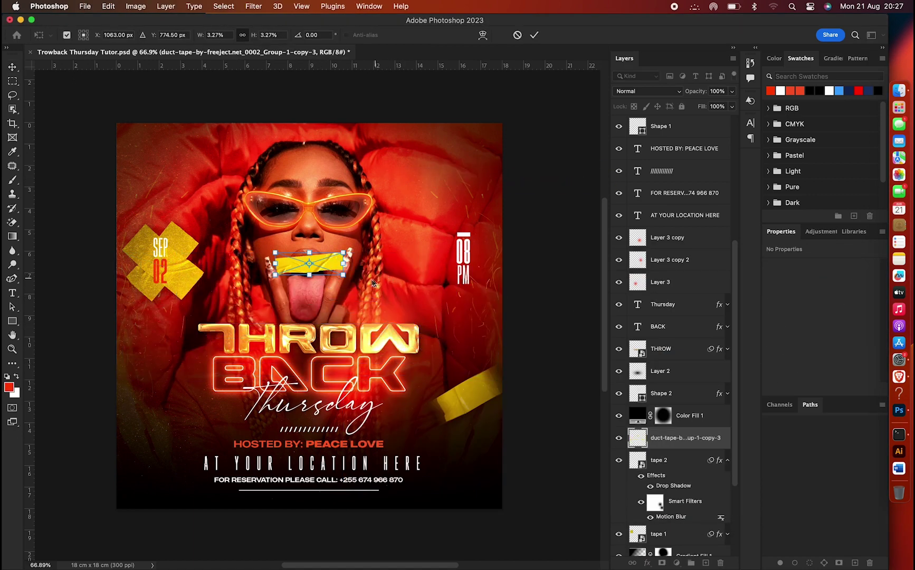
pyautogui.moveTo(375, 283); pyautogui.dragTo(333, 314)
pyautogui.moveTo(325, 271); pyautogui.dragTo(446, 185)
pyautogui.press('Return')
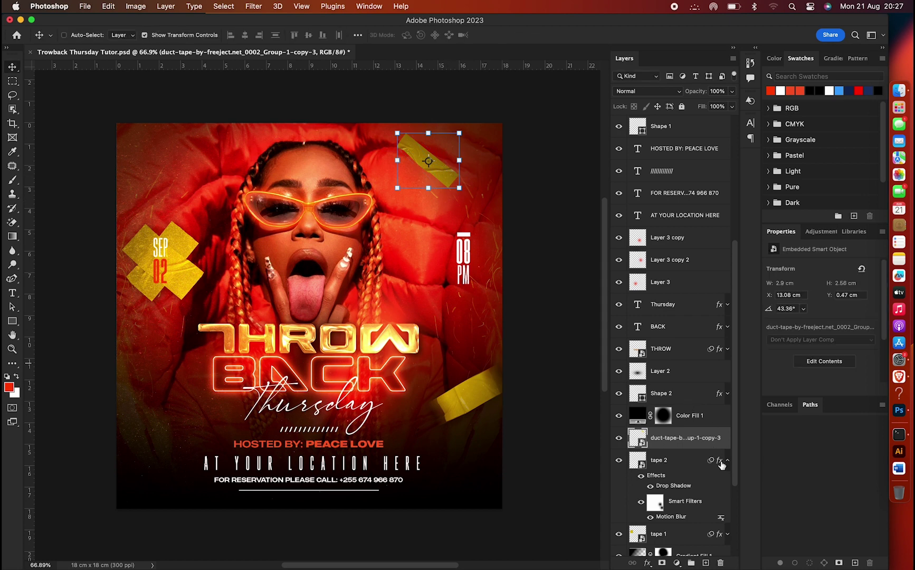
# Copy tape 2's drop shadow onto the new strip and reduce the shadow size
pyautogui.moveTo(720, 460); pyautogui.dragTo(716, 437)
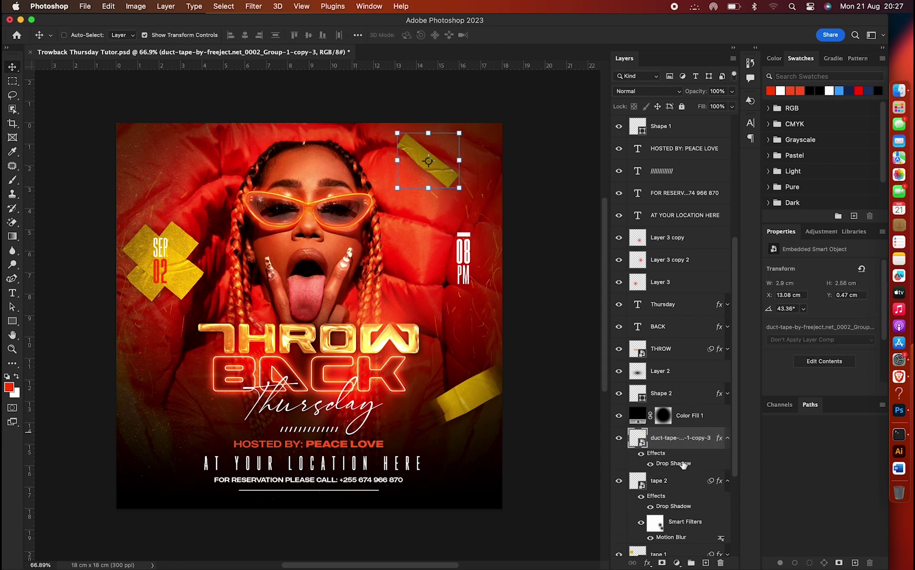
pyautogui.doubleClick(684, 464)
pyautogui.click(660, 313)
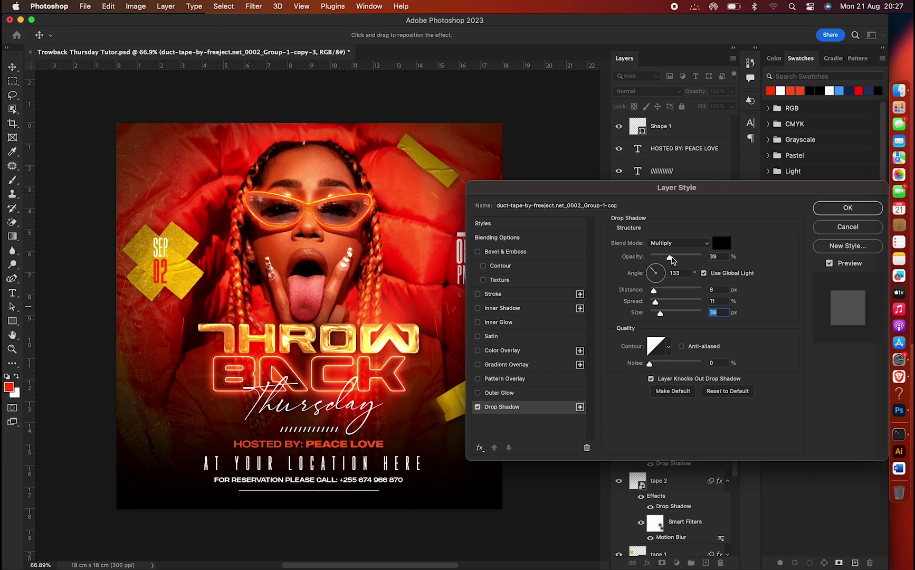
pyautogui.click(847, 208)
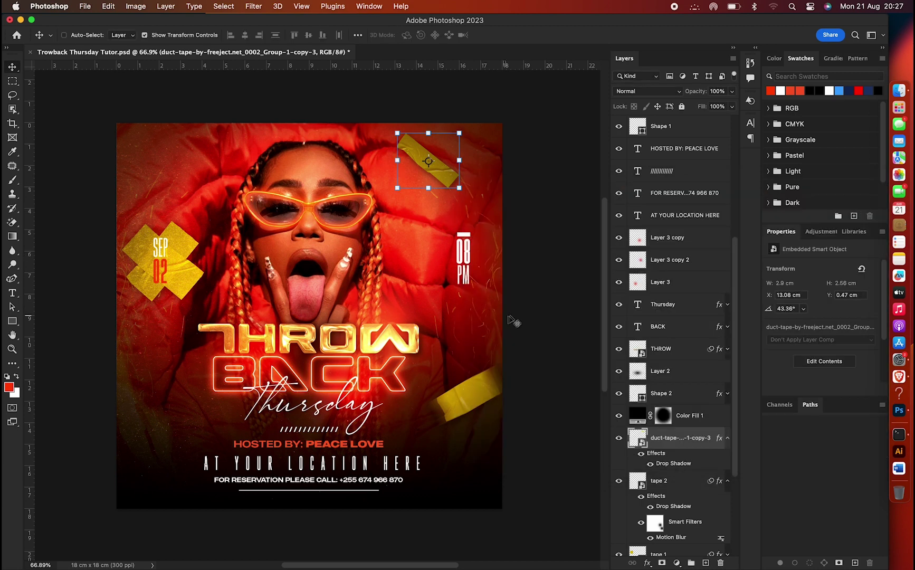
pyautogui.click(726, 440)
# Rename the new tape layer 'tape 3'
pyautogui.doubleClick(691, 437)
pyautogui.write('tape 3')
pyautogui.press('Return')
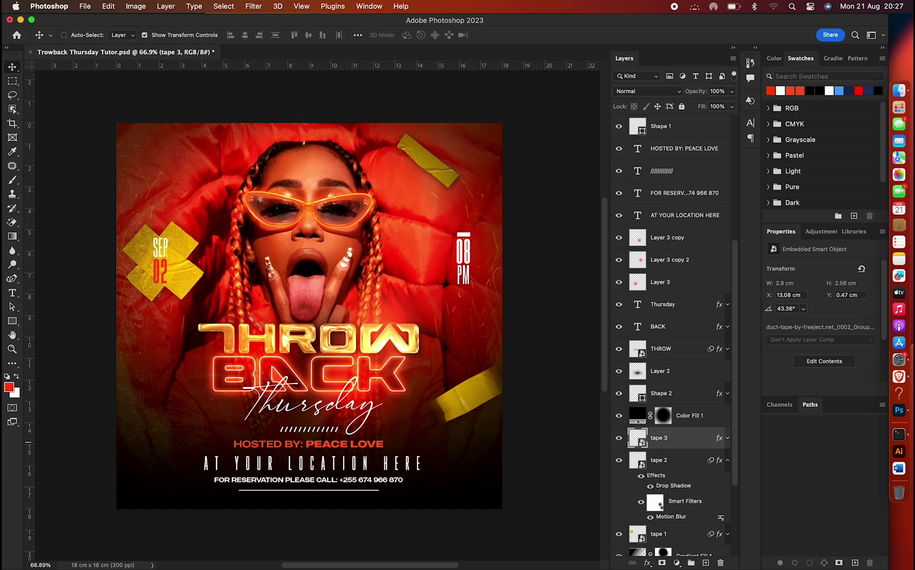
pyautogui.click(727, 460)
# Place the copy-7 duct-tape PNG, shrink it and rotate it beside Thursday
pyautogui.click(894, 77)
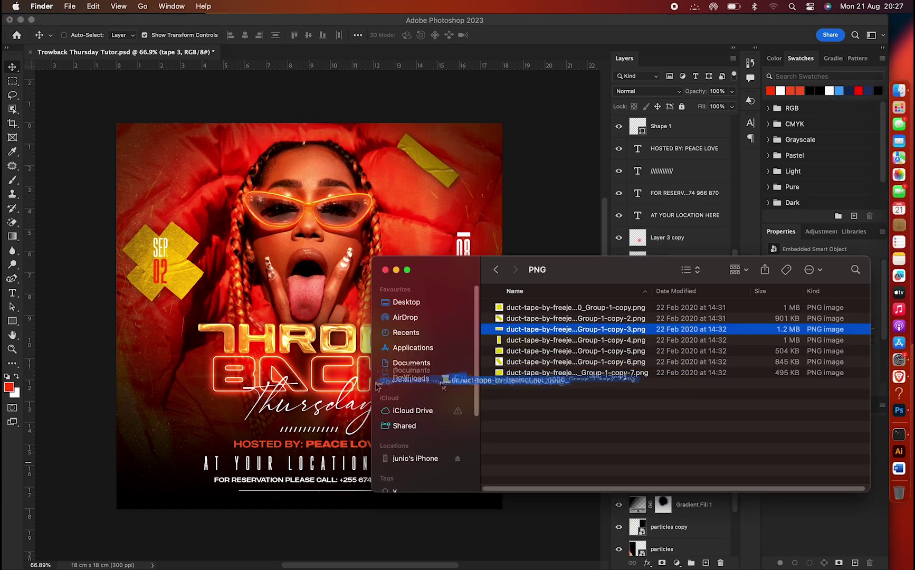
pyautogui.moveTo(524, 373); pyautogui.dragTo(310, 317)
pyautogui.moveTo(500, 172)
pyautogui.mouseDown()
pyautogui.moveTo(161, 425)
pyautogui.moveTo(172, 406)
pyautogui.mouseUp()
pyautogui.moveTo(148, 450); pyautogui.dragTo(198, 416)
pyautogui.press('Return')
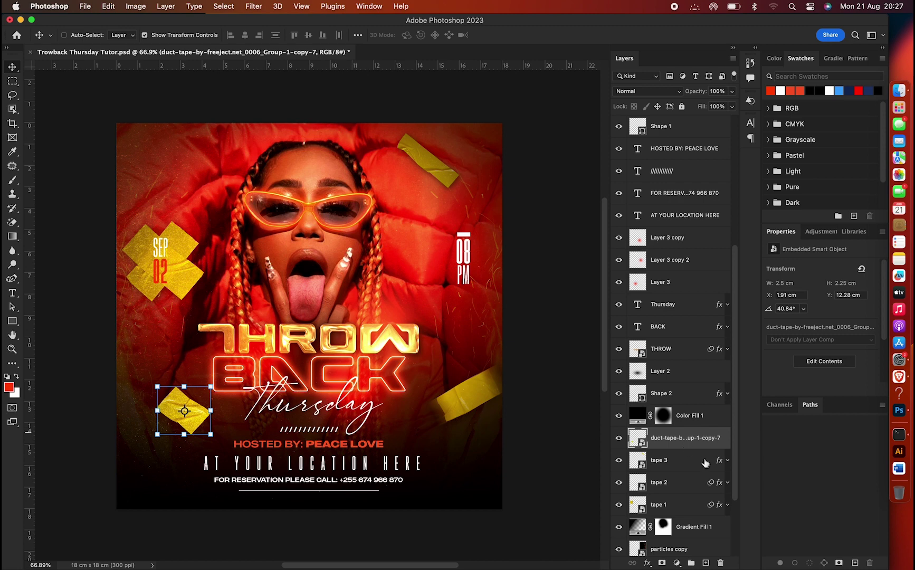
# Copy the drop shadow onto the new piece, rename it 'tape 4' and nudge it down-left
pyautogui.moveTo(718, 460); pyautogui.dragTo(718, 438)
pyautogui.doubleClick(681, 438)
pyautogui.write('ta')
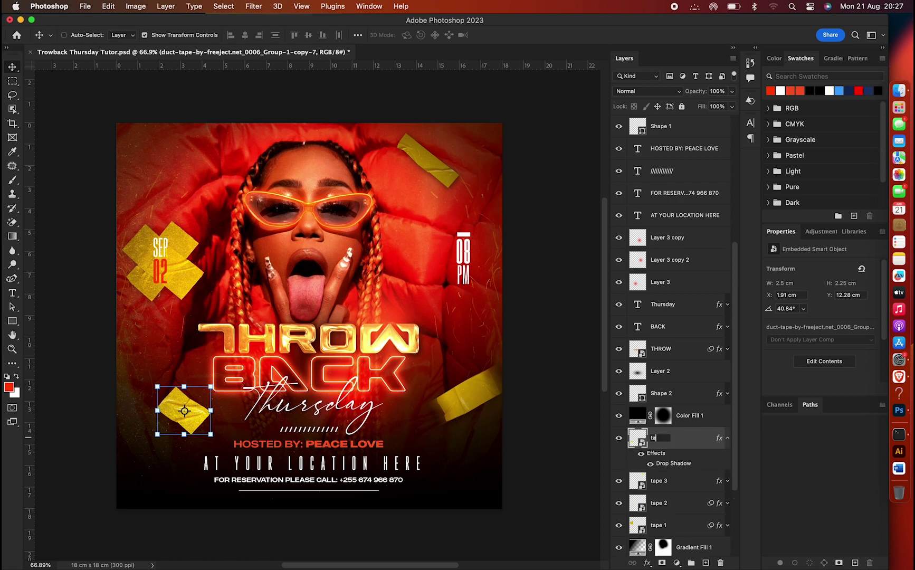
pyautogui.write('pe 4')
pyautogui.press('Return')
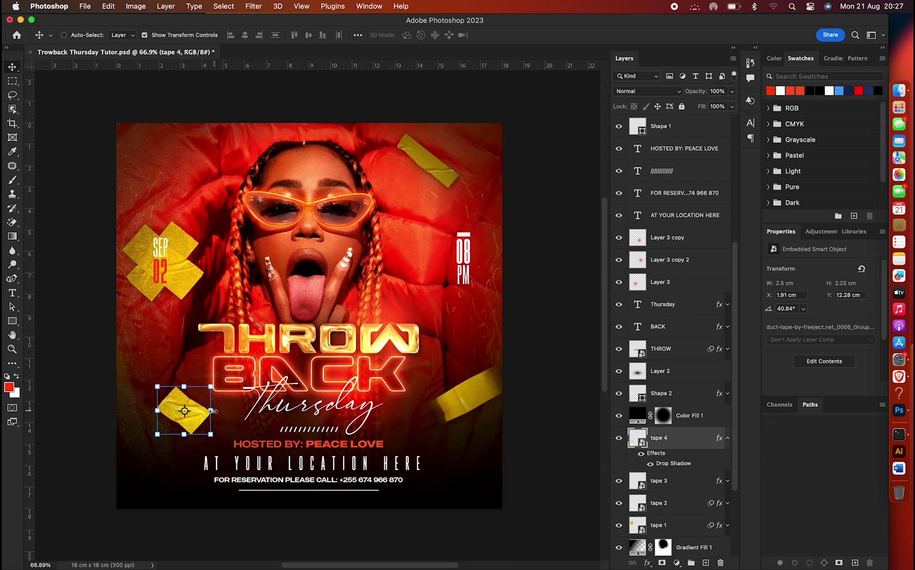
pyautogui.moveTo(190, 410); pyautogui.dragTo(184, 416)
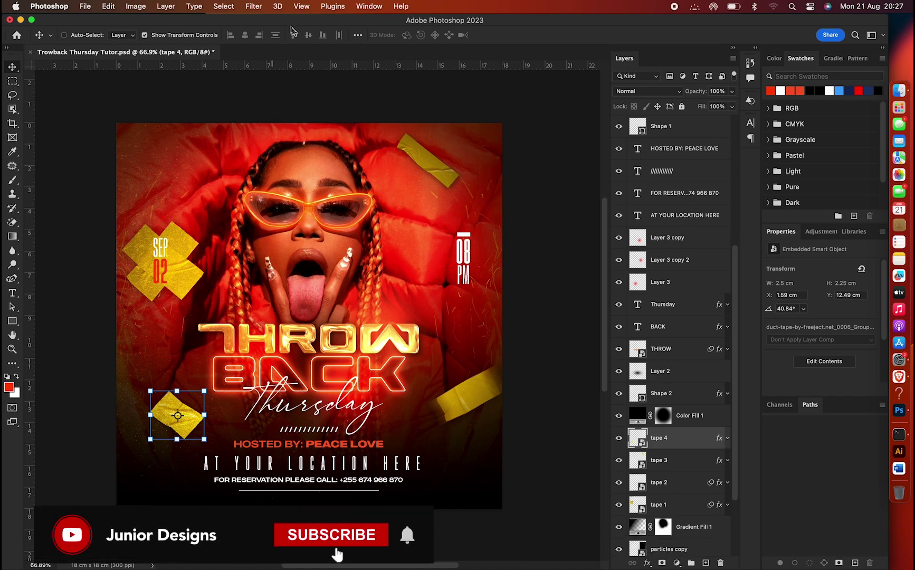
pyautogui.click(253, 7)
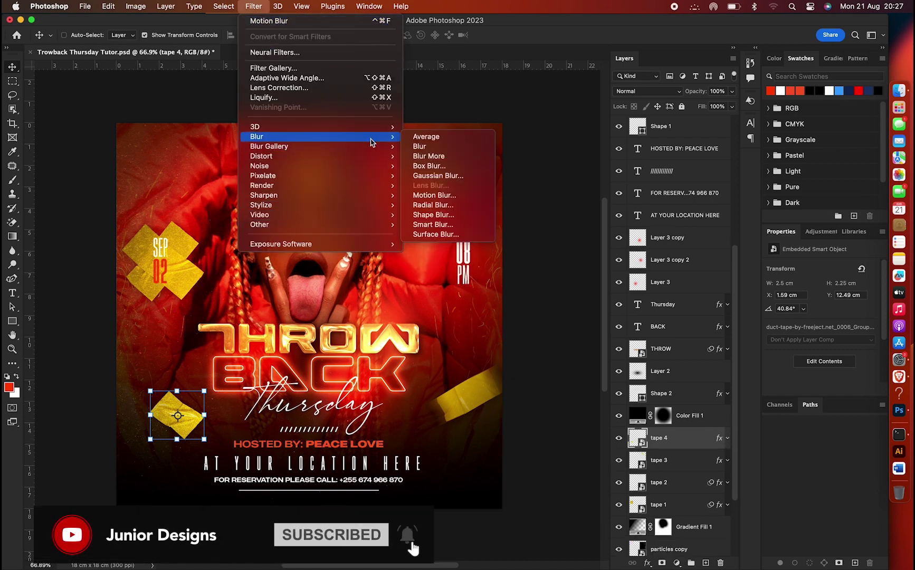
# Apply a -40°, 111-pixel Motion Blur to tape 4
pyautogui.click(434, 196)
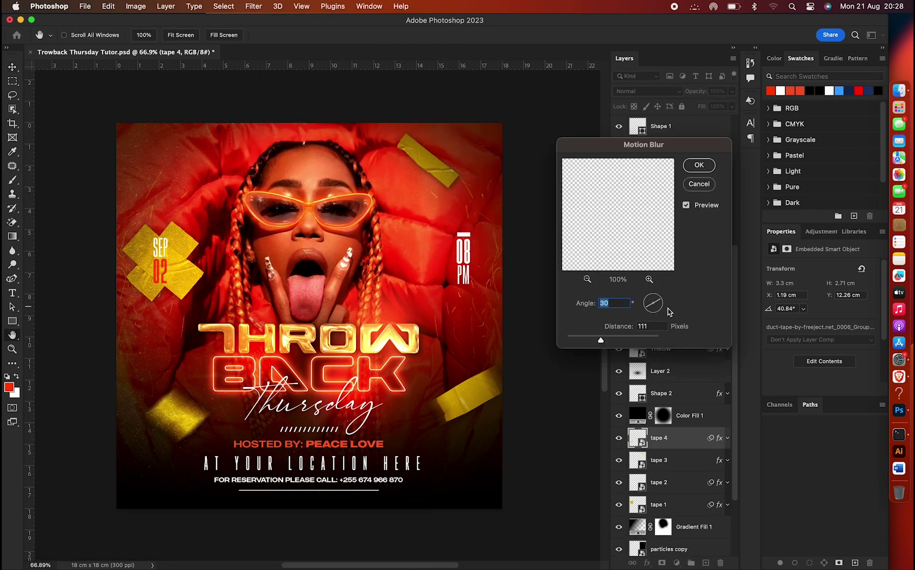
pyautogui.moveTo(669, 311); pyautogui.dragTo(662, 310)
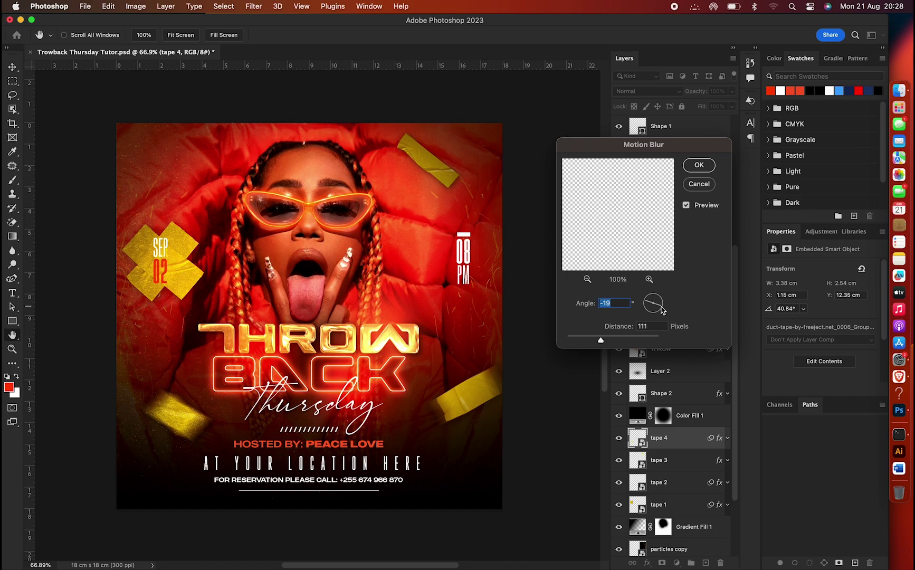
pyautogui.click(698, 165)
pyautogui.click(654, 478)
# Brush black on the blur mask to restore sharpness to parts of tape 4
pyautogui.press('b')
pyautogui.moveTo(173, 455); pyautogui.dragTo(153, 490)
pyautogui.moveTo(227, 389); pyautogui.dragTo(213, 428)
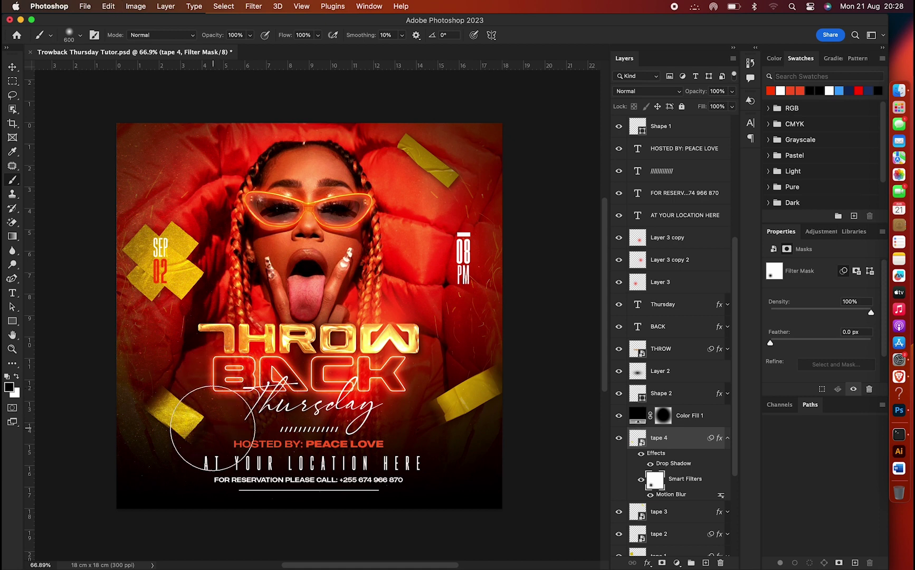
pyautogui.click(727, 439)
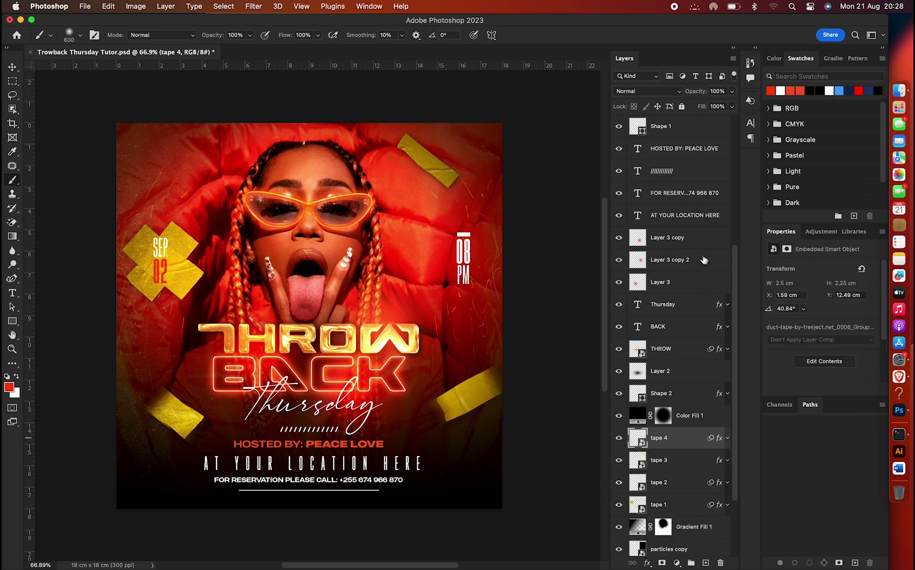
# Group the three adjustment layers into a group named 'Adjastment'
pyautogui.scroll(5, 696, 230)
pyautogui.scroll(5, 695, 230)
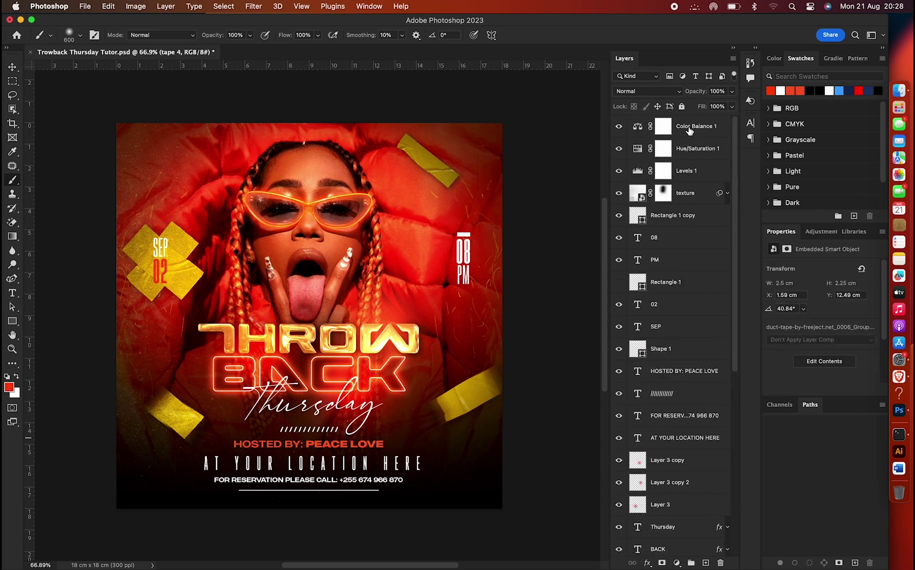
pyautogui.click(689, 130)
pyautogui.keyDown('shift'); pyautogui.click(690, 180); pyautogui.keyUp('shift')
pyautogui.press('super+g')
pyautogui.doubleClick(661, 124)
pyautogui.write('Adjastment')
pyautogui.press('Return')
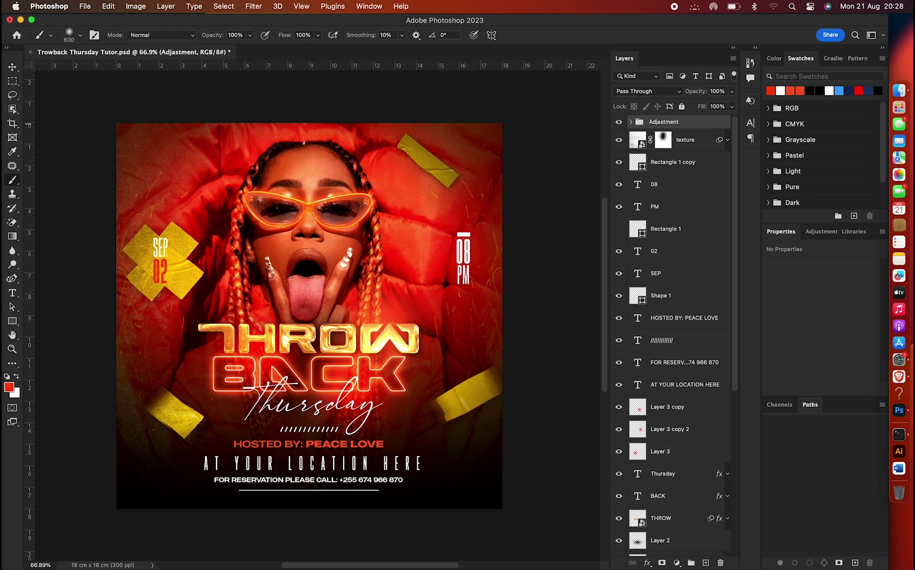
# Stamp a merged Layer 4 beneath the hidden group and convert it to a smart object
pyautogui.click(617, 122)
pyautogui.click(695, 141)
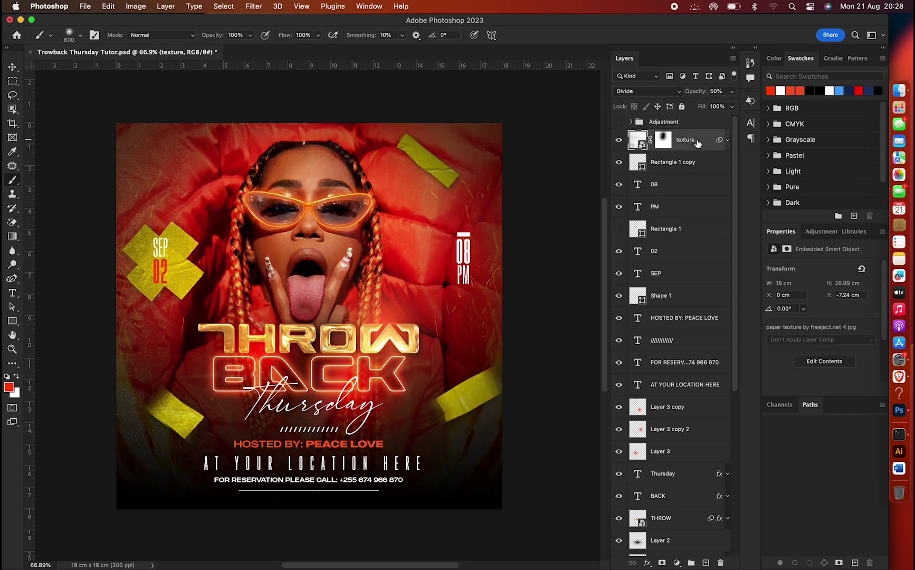
pyautogui.press('super+alt+shift+e')
pyautogui.click(618, 122)
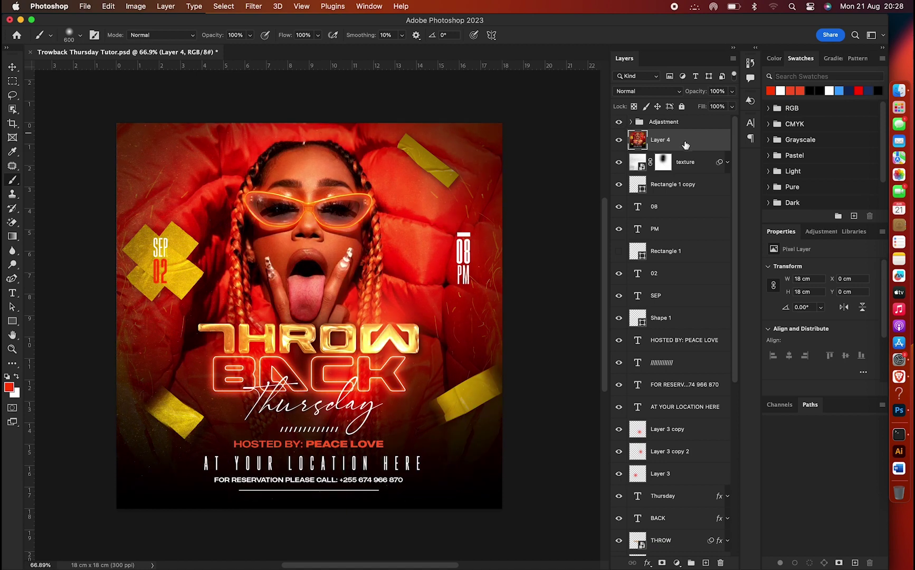
pyautogui.rightClick(686, 143)
pyautogui.click(731, 195)
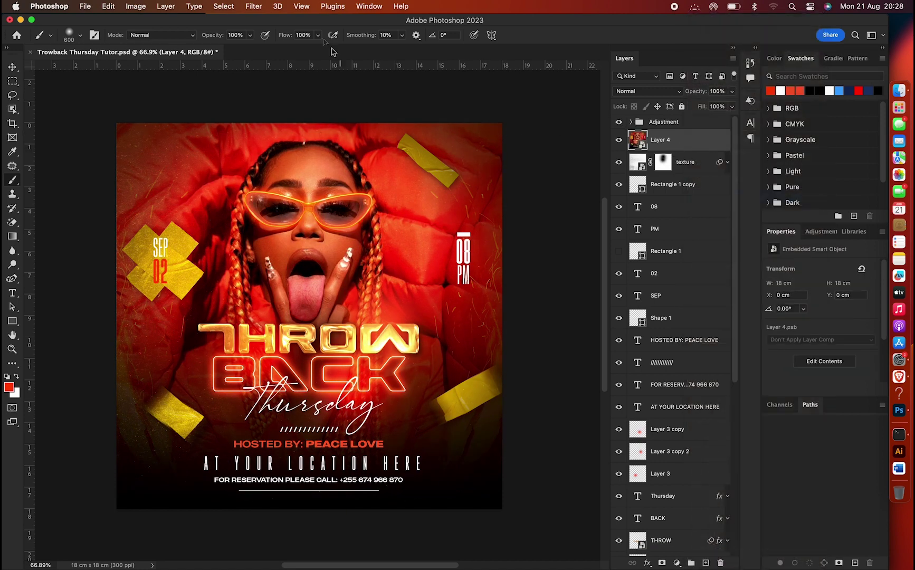
# Apply a Zoom Radial Blur of amount 40 to Layer 4
pyautogui.click(253, 6)
pyautogui.moveTo(256, 137)
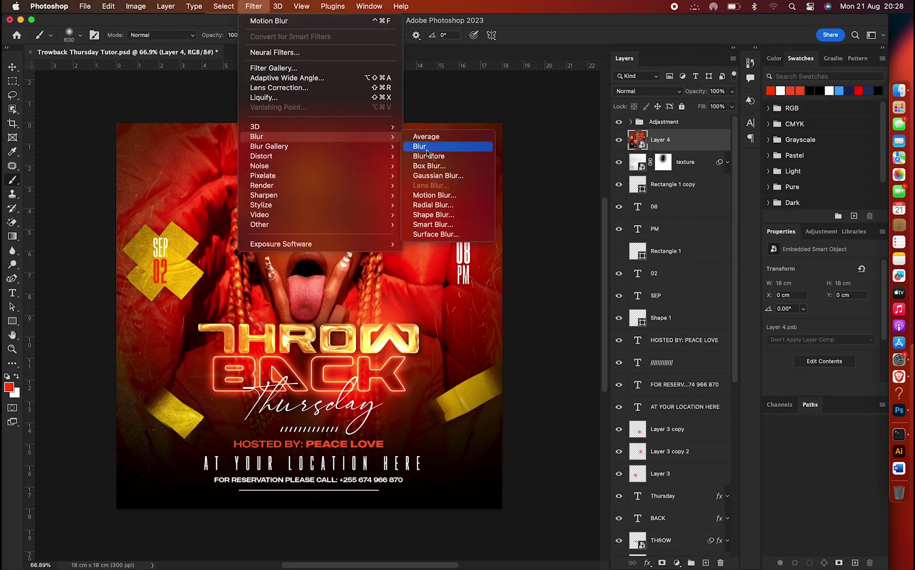
pyautogui.click(427, 197)
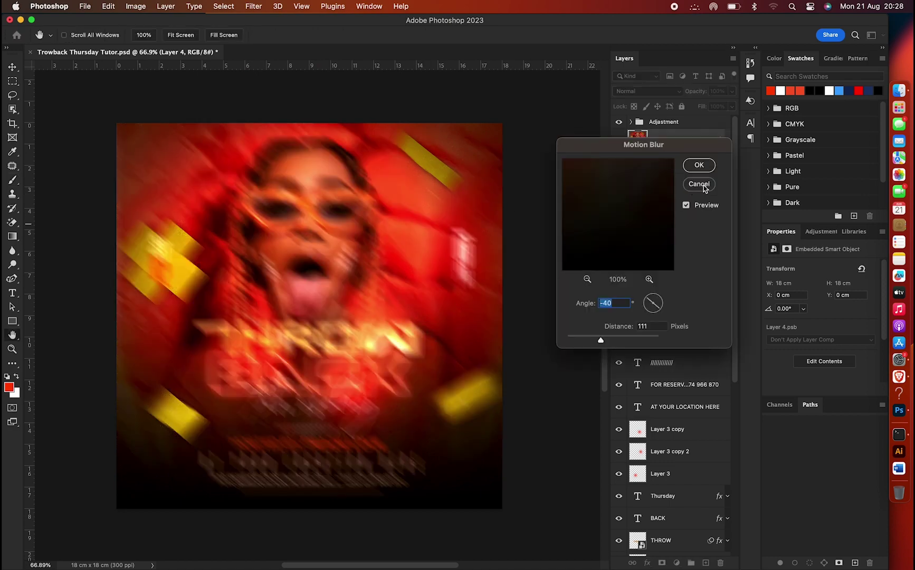
pyautogui.click(699, 184)
pyautogui.click(254, 6)
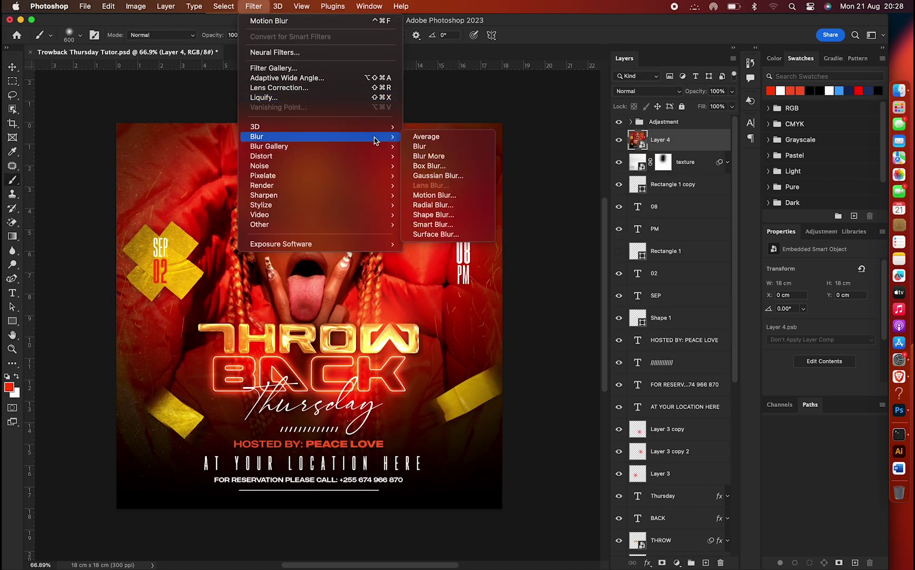
pyautogui.click(434, 204)
pyautogui.click(395, 232)
pyautogui.moveTo(444, 174); pyautogui.dragTo(533, 151)
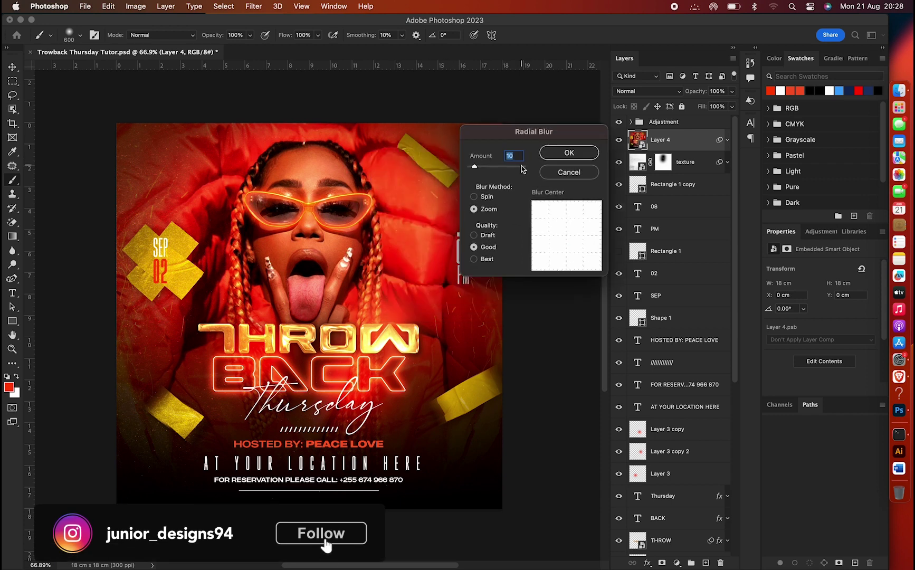
pyautogui.click(569, 152)
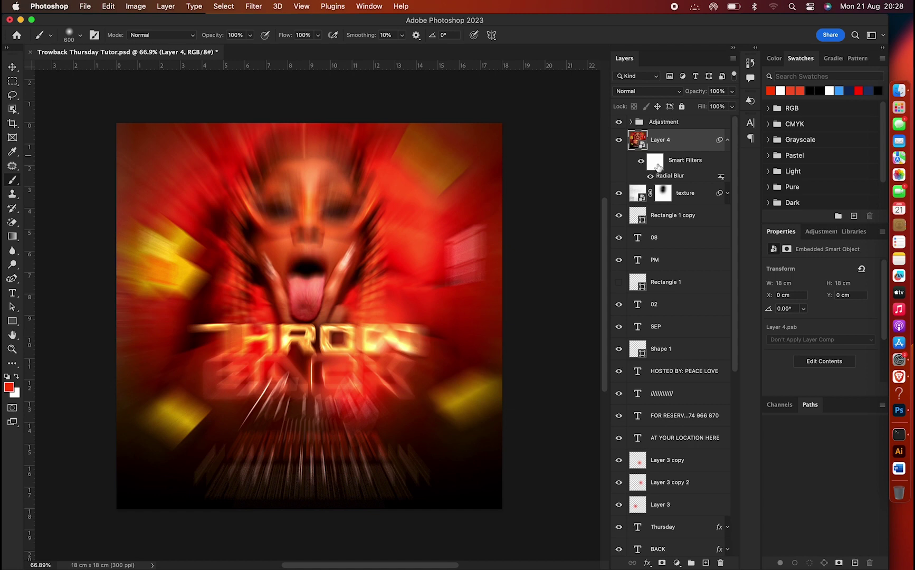
# Mask the radial blur off the THROW BACK text, the text below and the SEP 02 tape
pyautogui.click(654, 162)
pyautogui.press('d')
pyautogui.press('x')
pyautogui.moveTo(395, 326); pyautogui.dragTo(249, 352)
pyautogui.press(']')
pyautogui.press(']')
pyautogui.press(']')
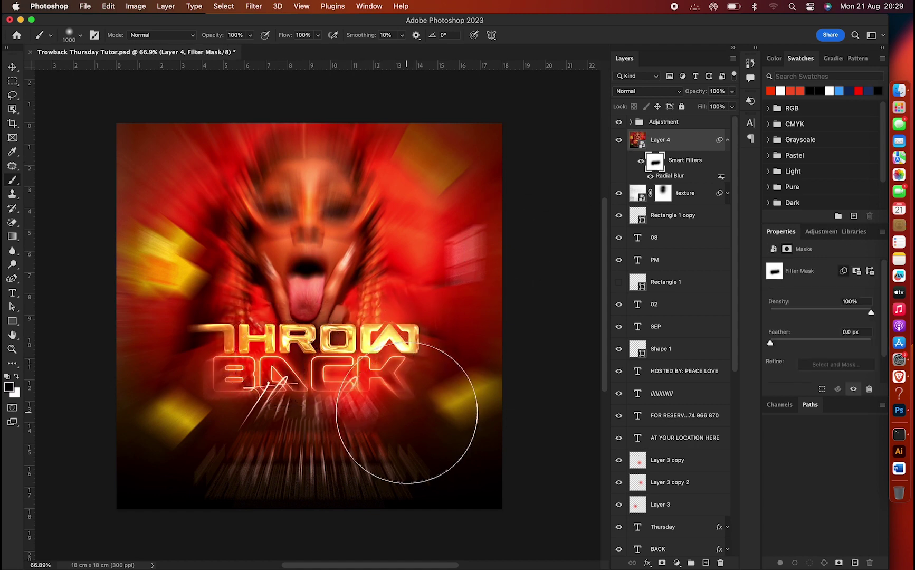
pyautogui.moveTo(433, 388)
pyautogui.mouseDown()
pyautogui.moveTo(388, 399)
pyautogui.moveTo(445, 337)
pyautogui.moveTo(390, 291)
pyautogui.moveTo(448, 221)
pyautogui.moveTo(412, 222)
pyautogui.moveTo(364, 174)
pyautogui.moveTo(279, 183)
pyautogui.mouseUp()
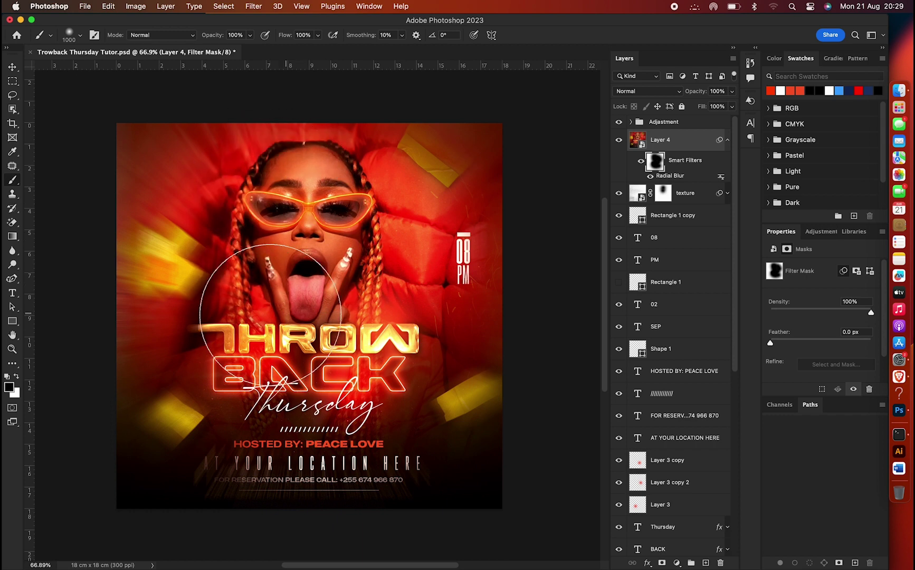
pyautogui.moveTo(227, 243); pyautogui.dragTo(153, 255)
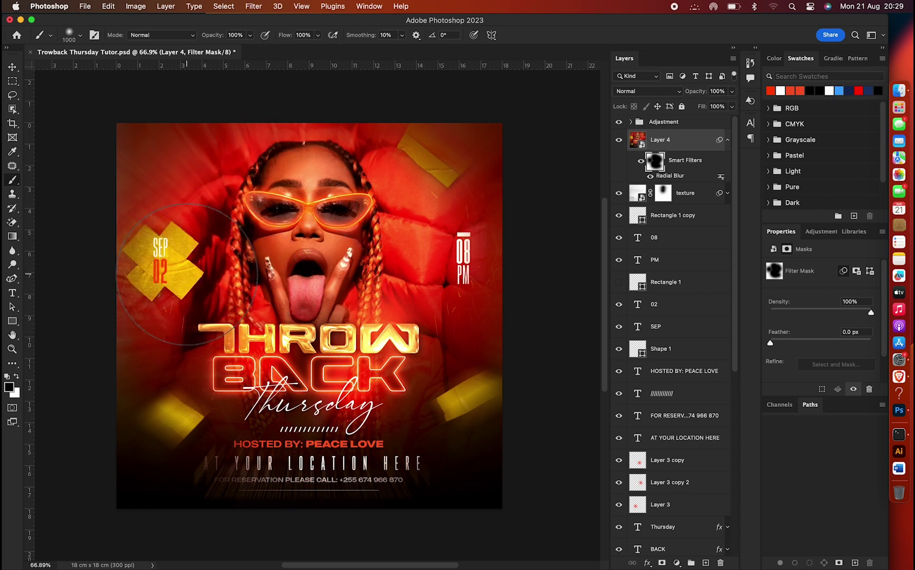
# Unblur the lower-left tape and bottom text, then switch the brush colour to white
pyautogui.press('[')
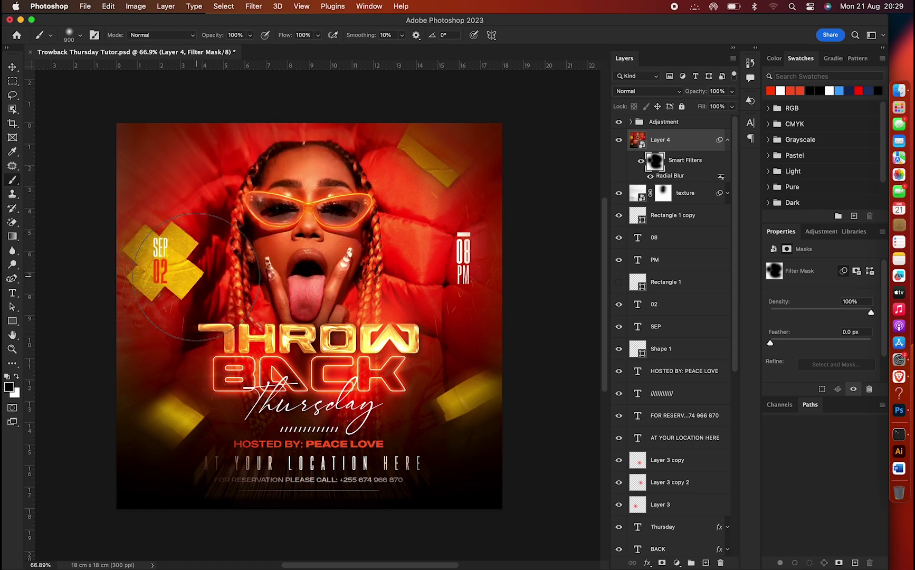
pyautogui.press('[')
pyautogui.press('[')
pyautogui.press('[')
pyautogui.moveTo(190, 401); pyautogui.dragTo(246, 455)
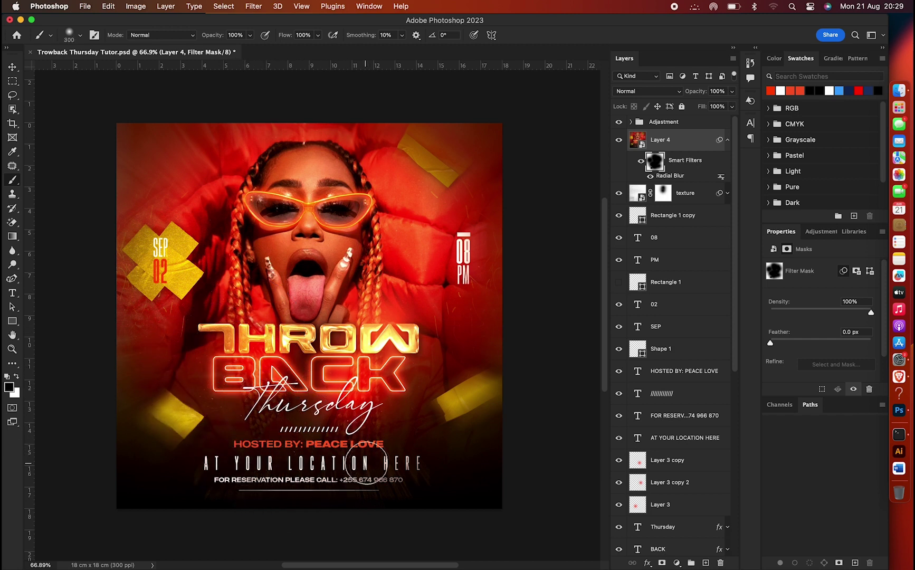
pyautogui.press(']')
pyautogui.press(']')
pyautogui.press(']')
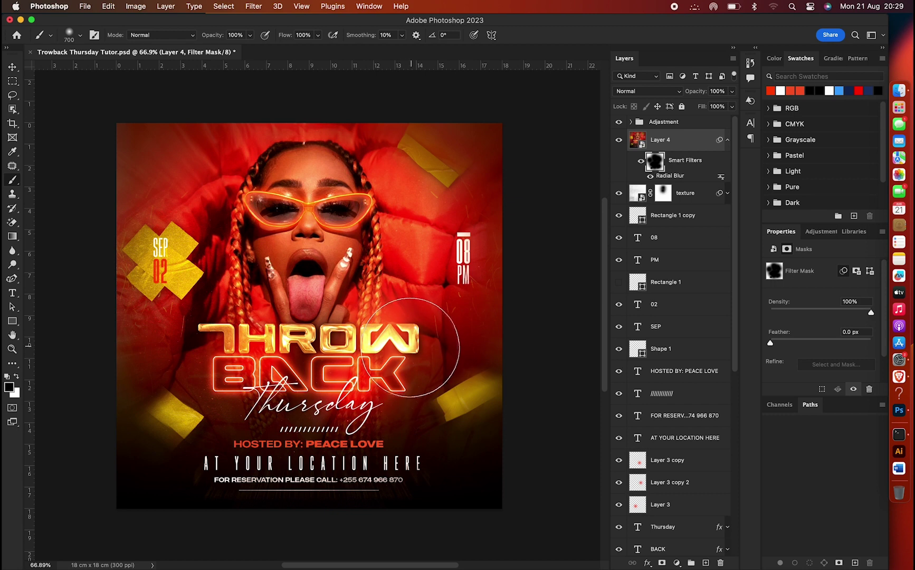
pyautogui.click(17, 376)
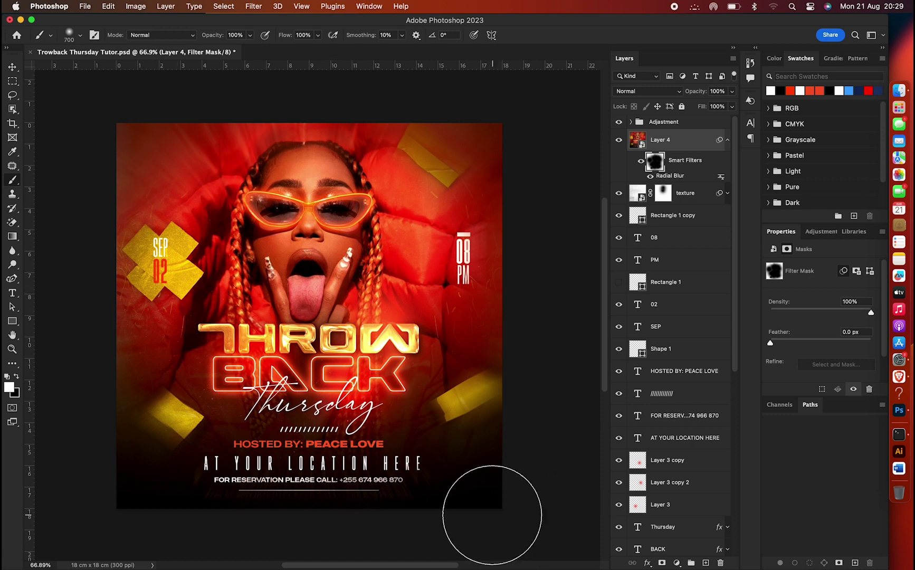
pyautogui.scroll(-1, 459, 333)
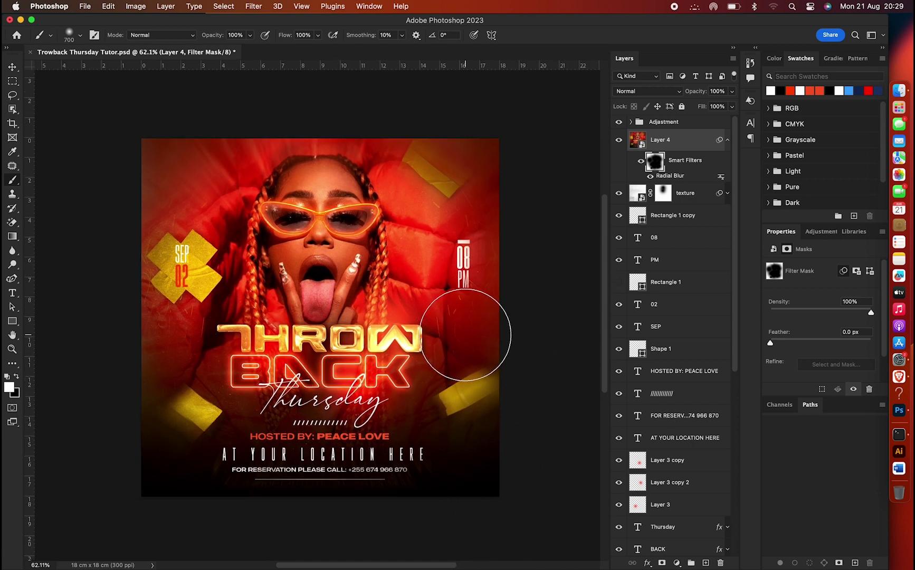
pyautogui.press('v')
pyautogui.click(727, 141)
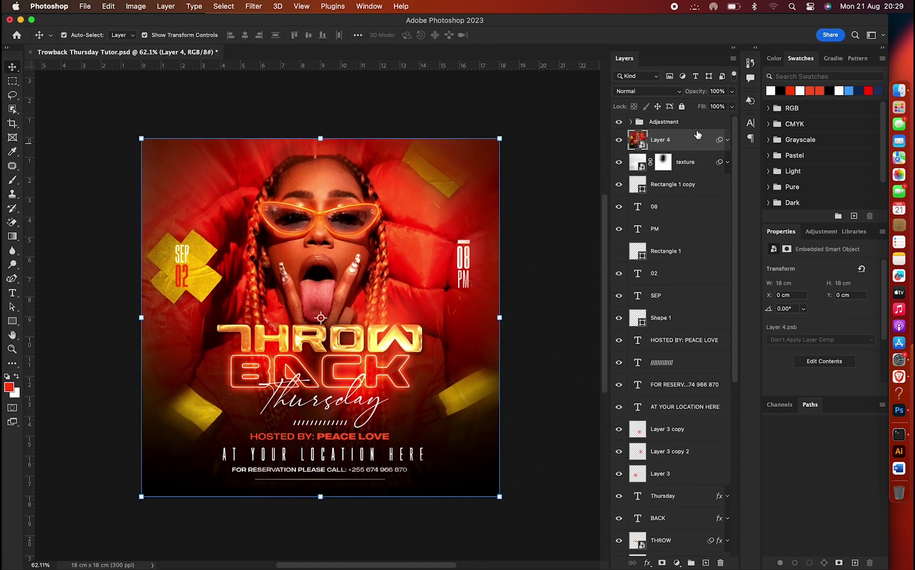
# Hide the guides and stamp all visible layers into a new top Layer 5
pyautogui.press('super+semicolon')
pyautogui.press('super+h')
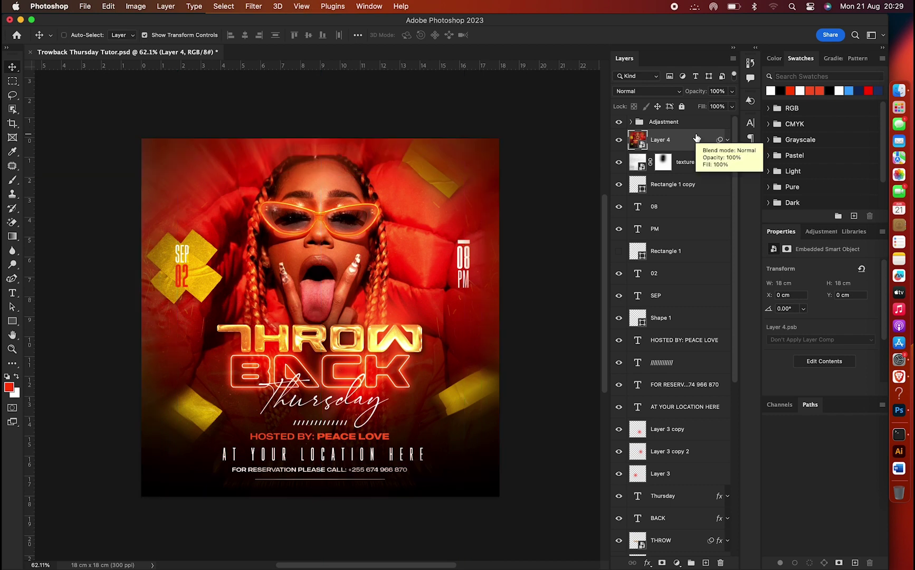
pyautogui.click(694, 126)
pyautogui.press('super+alt+shift+e')
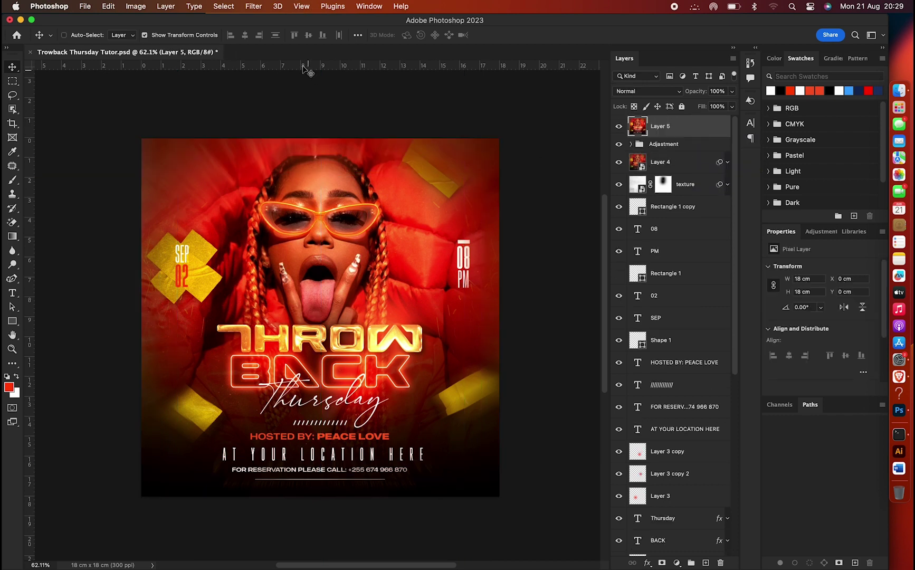
# Apply High Pass to Layer 5 and set its blend mode to Hard Light
pyautogui.click(253, 6)
pyautogui.click(433, 235)
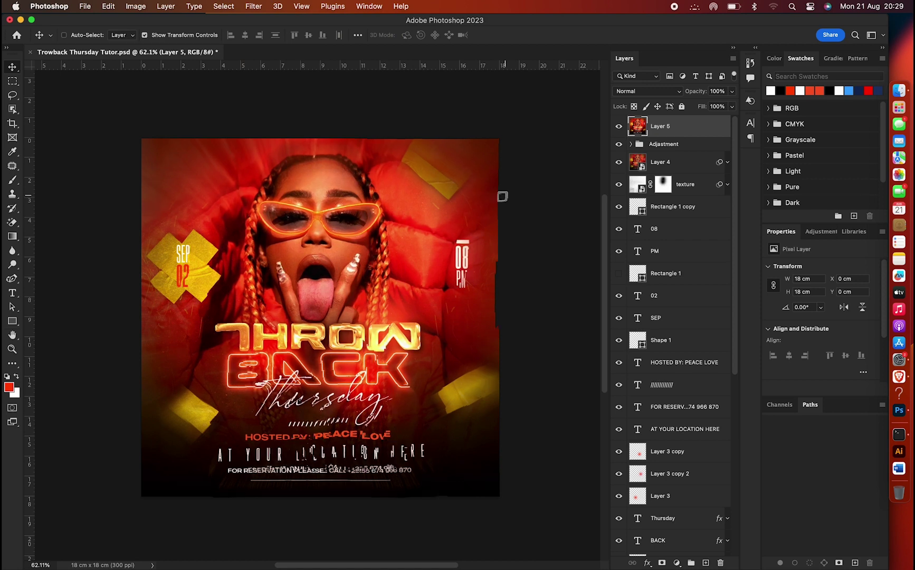
pyautogui.click(506, 156)
pyautogui.click(654, 91)
pyautogui.click(651, 254)
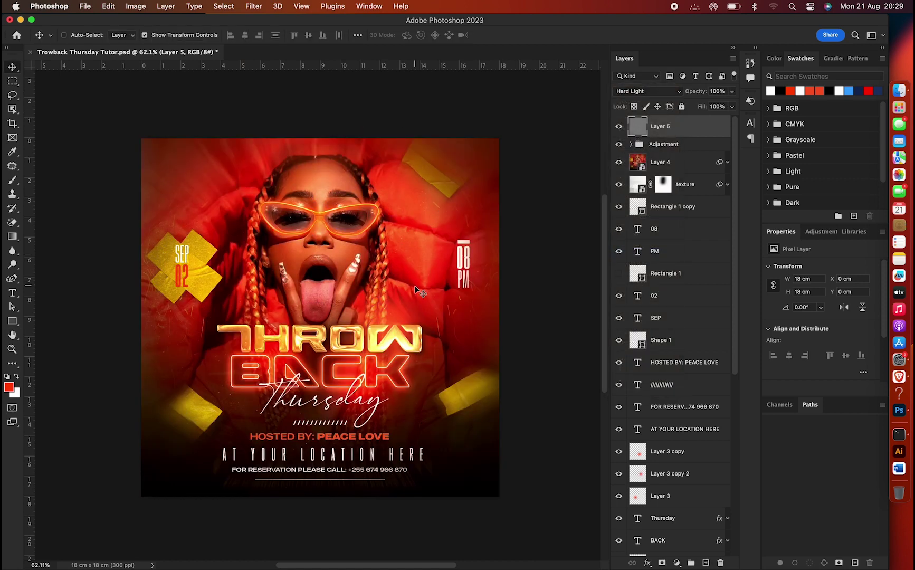
pyautogui.scroll(2, 341, 353)
pyautogui.scroll(2, 343, 351)
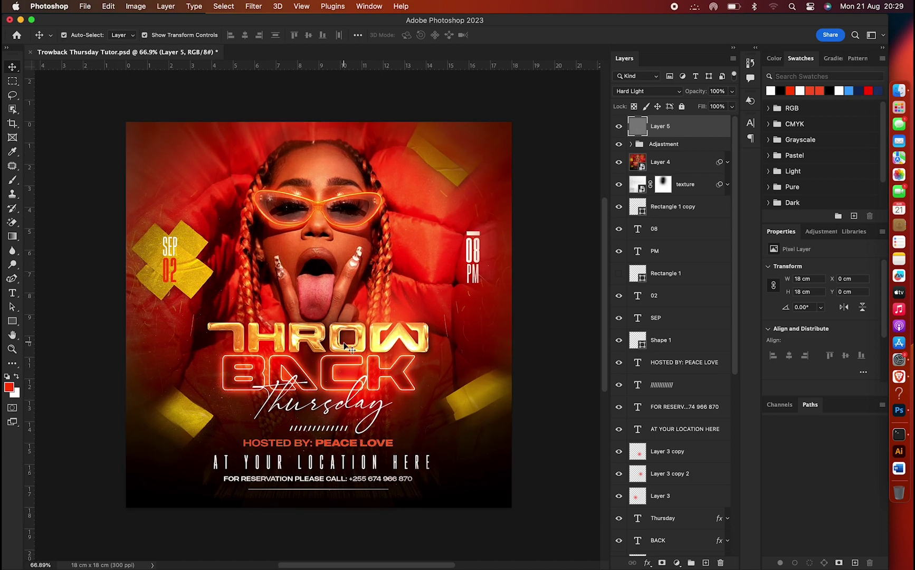
pyautogui.scroll(1, 344, 346)
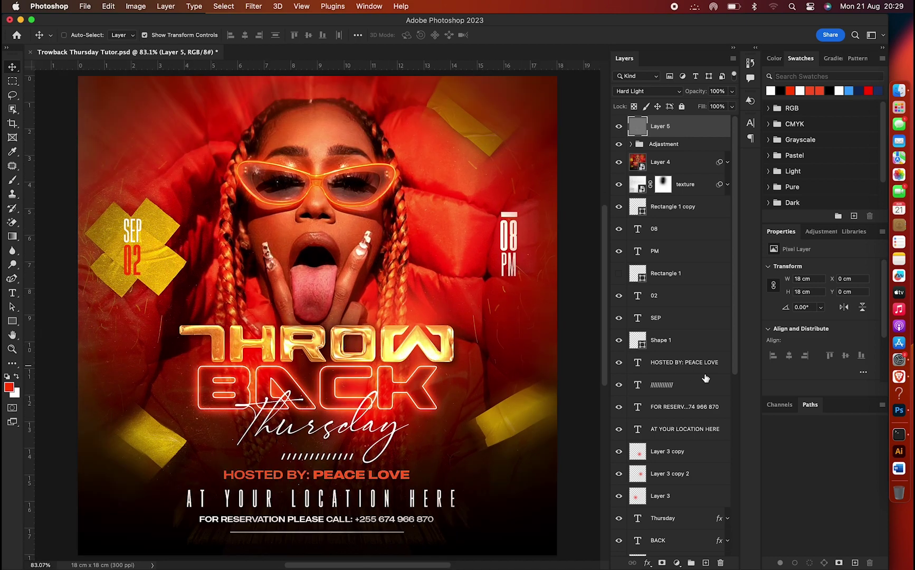